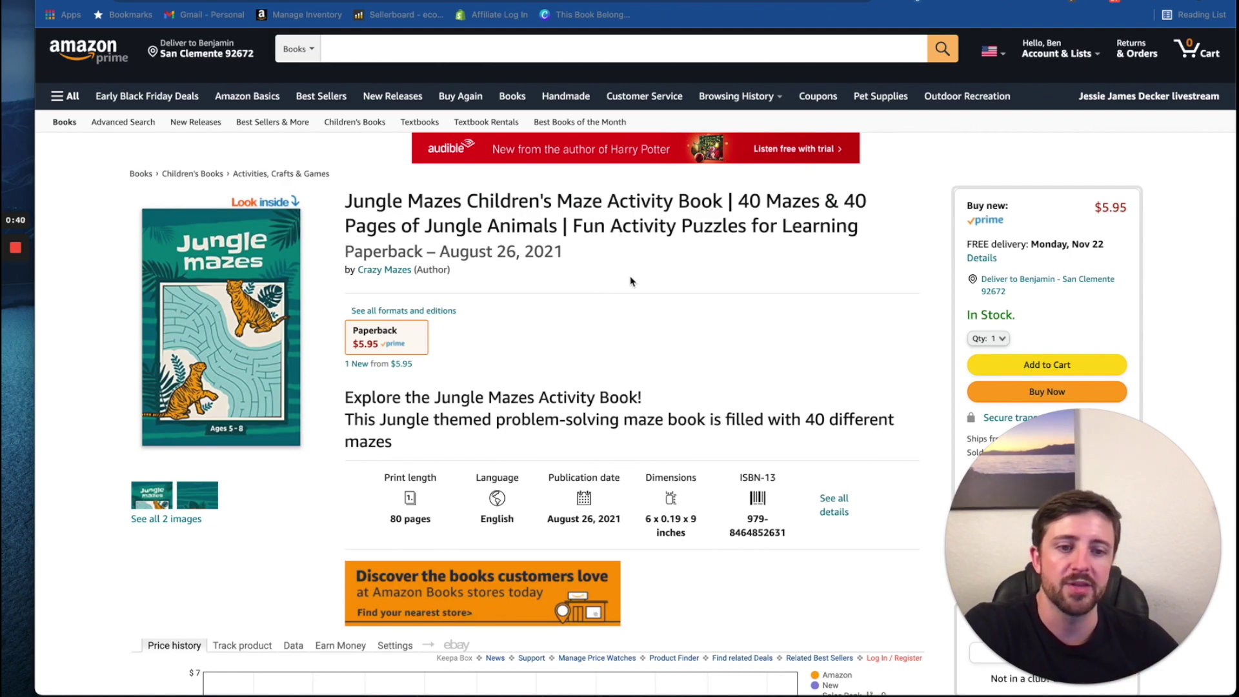
Switch to the Vexels site and search its graphics library for coffee designs
{"action": "left_click", "coordinate": [374, 1]}
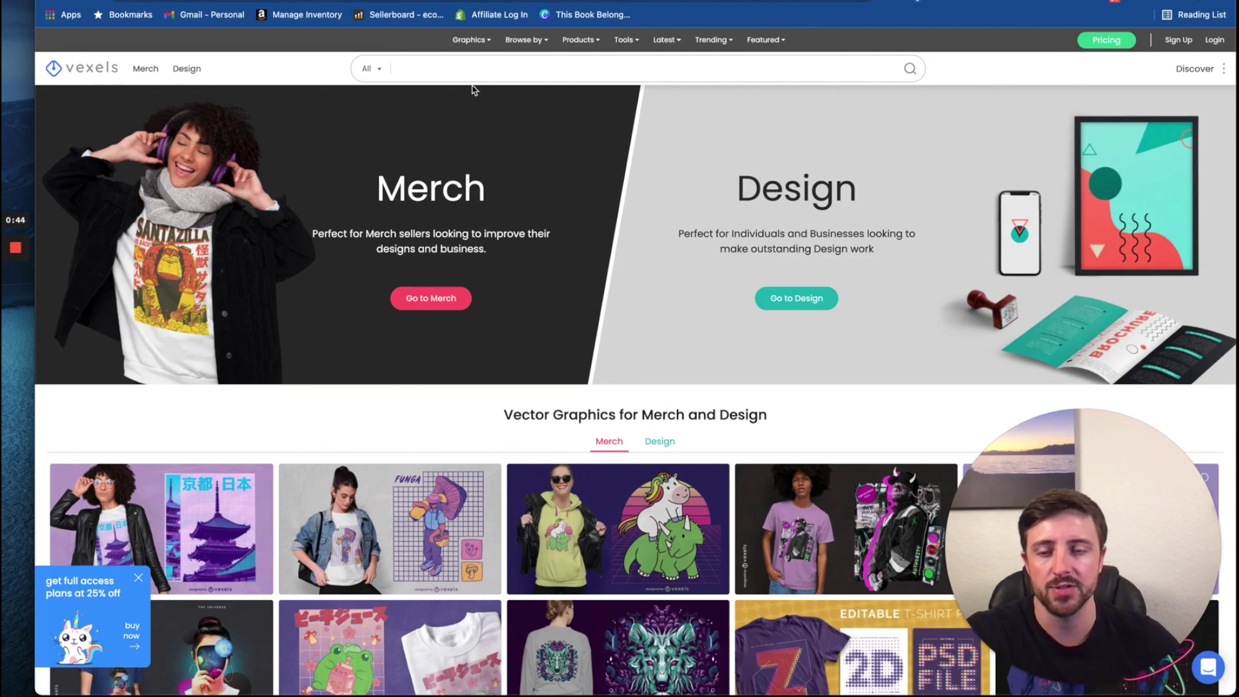
{"action": "scroll", "coordinate": [549, 313], "scroll_direction": "down", "scroll_amount": 5}
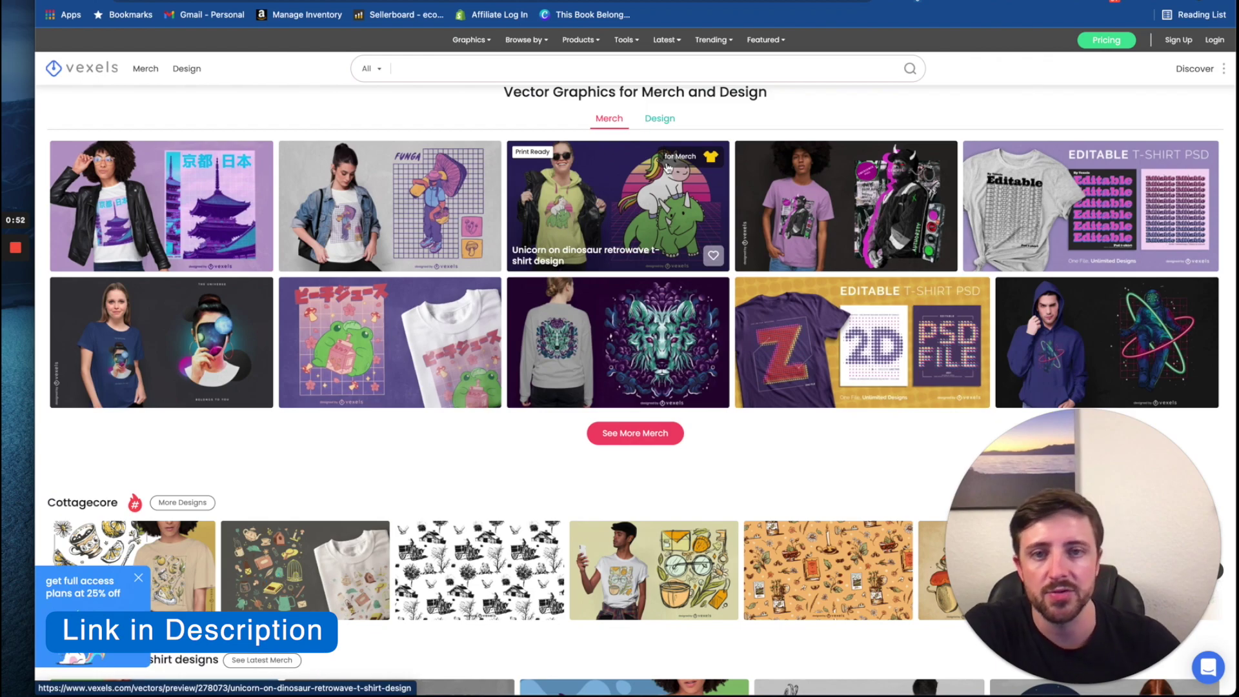
{"action": "left_click", "coordinate": [605, 69]}
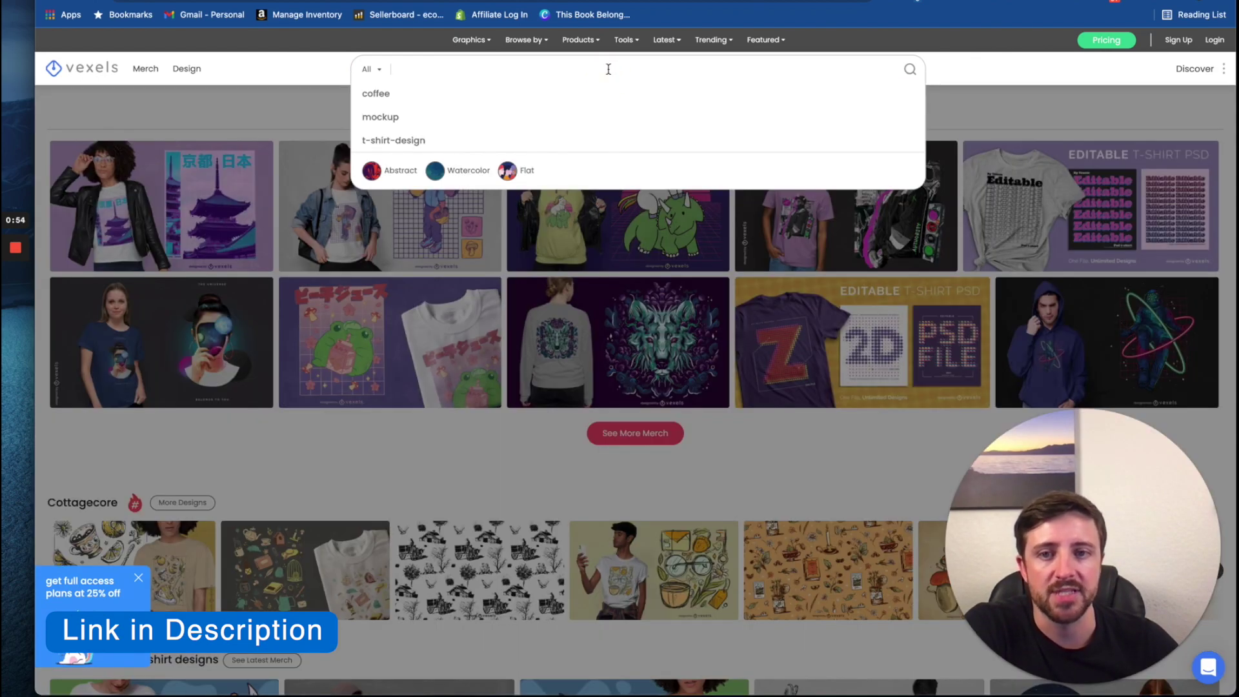
{"action": "left_click", "coordinate": [379, 94]}
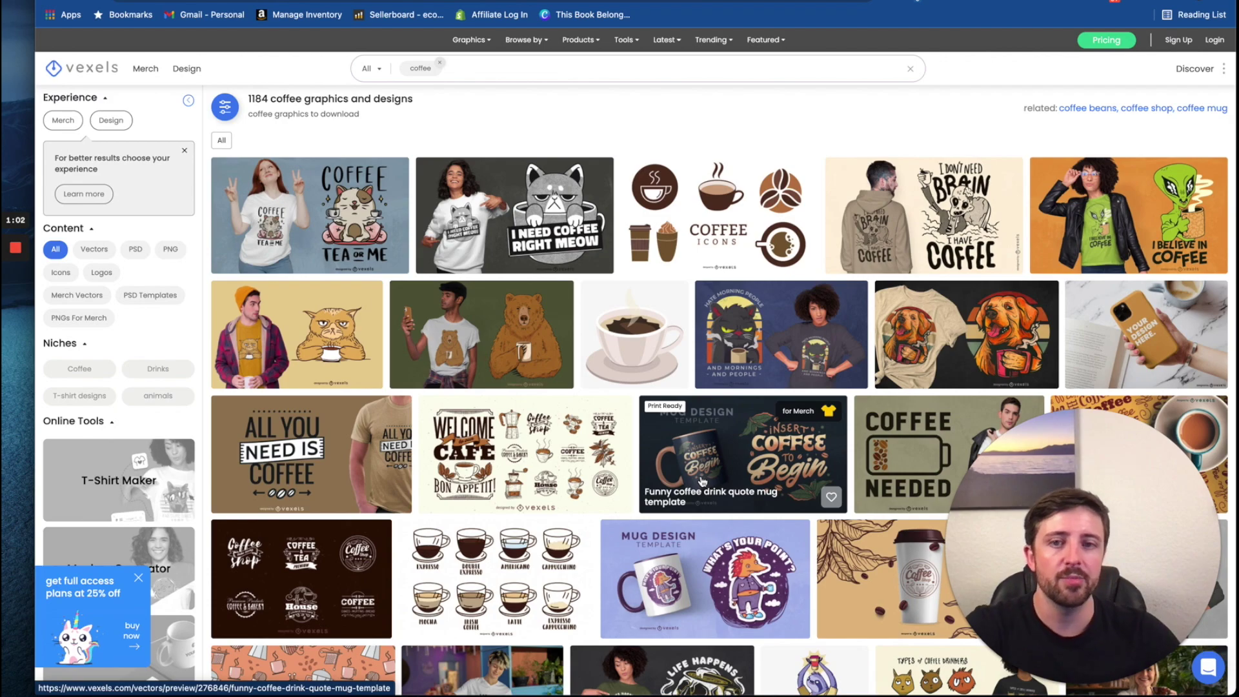
Show the KDP Designs product category and browse the book cover designs in the results
{"action": "mouse_move", "coordinate": [588, 43]}
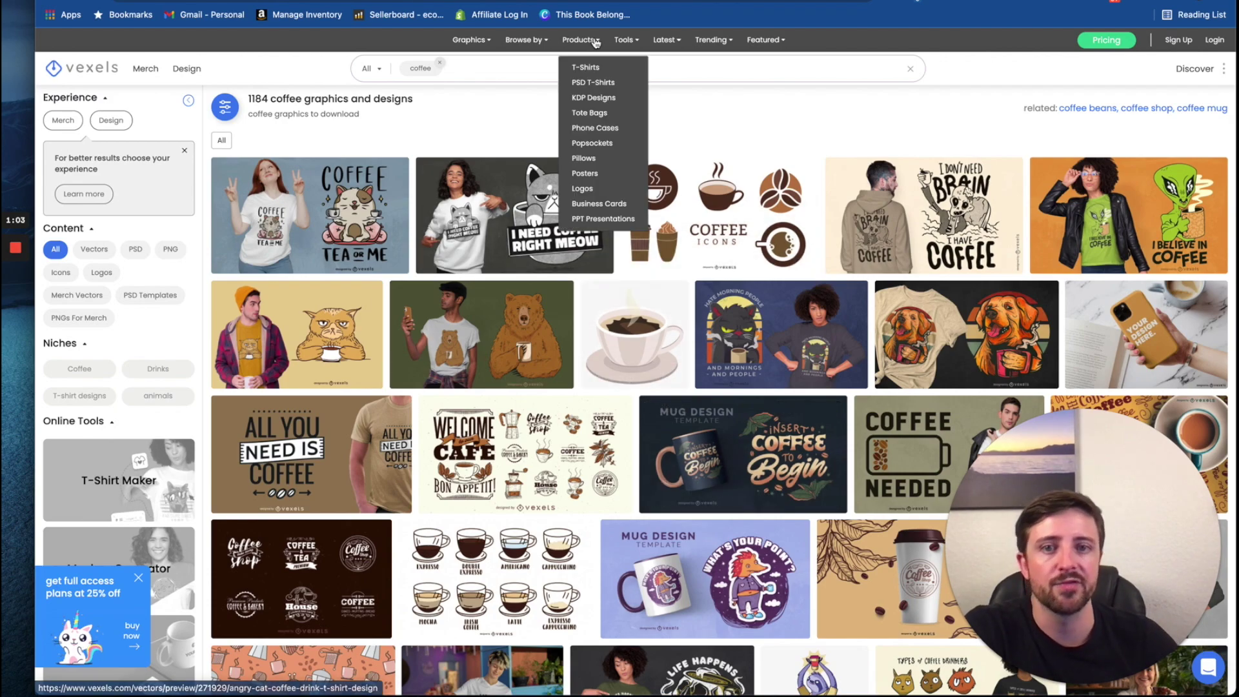
{"action": "left_click", "coordinate": [592, 98]}
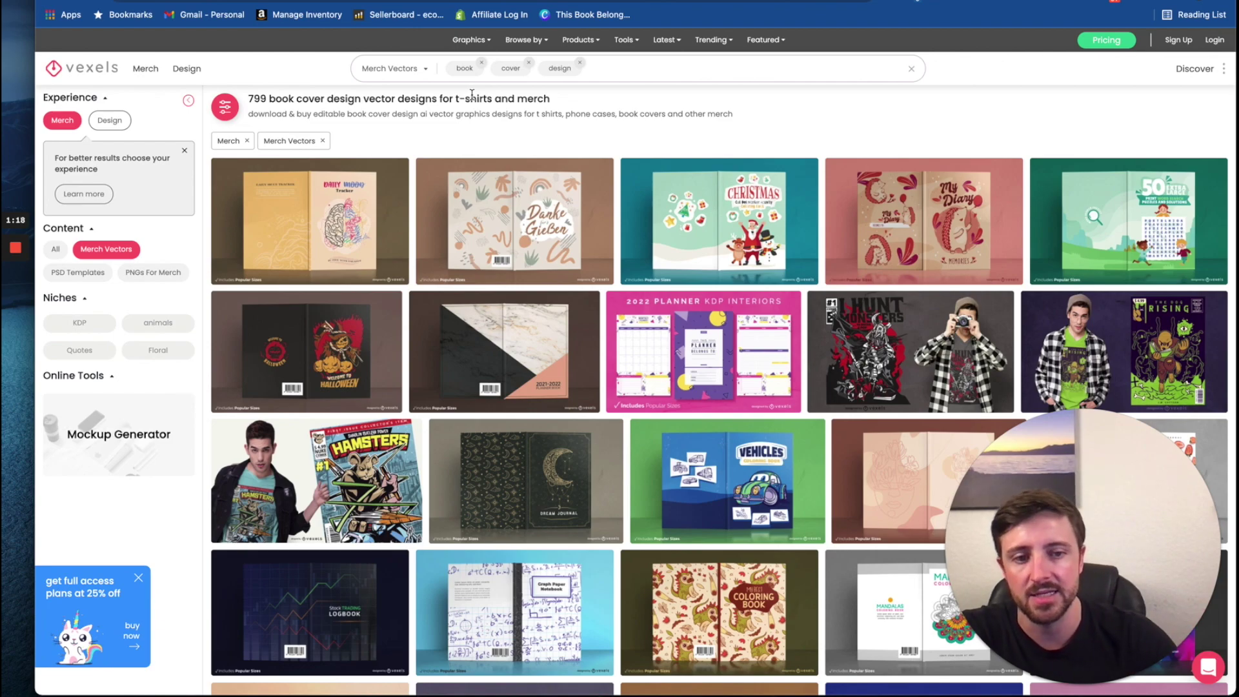
{"action": "scroll", "coordinate": [804, 129], "scroll_direction": "down", "scroll_amount": 1}
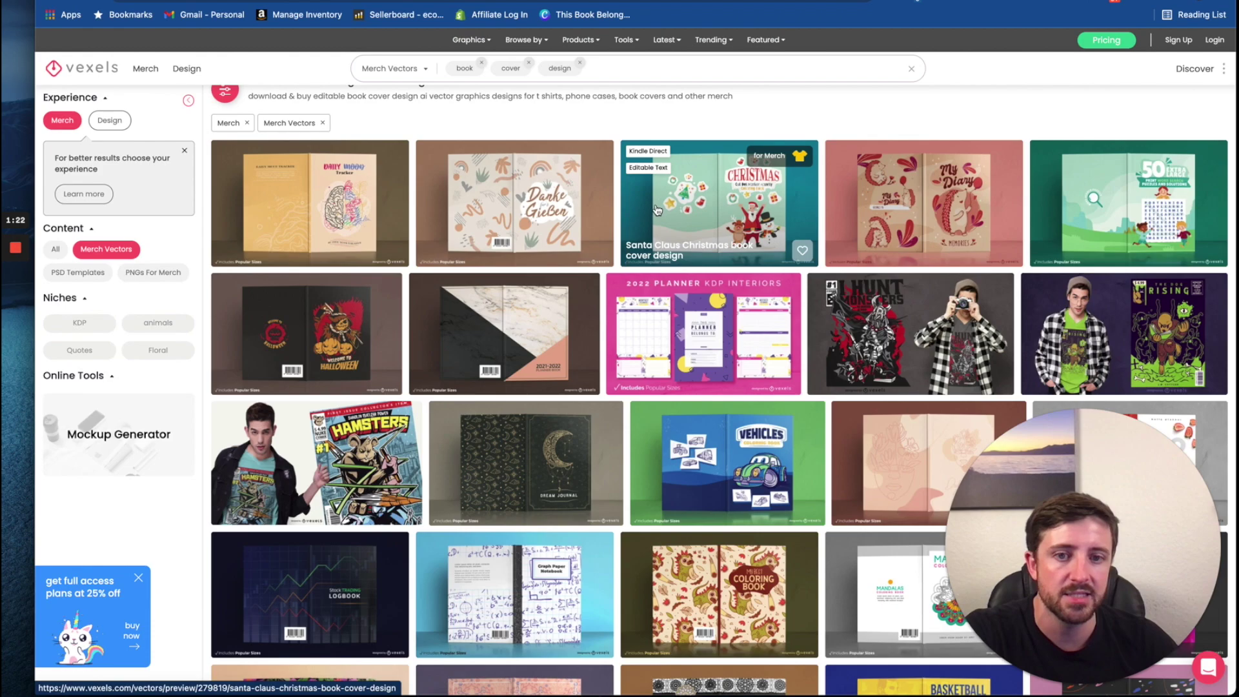
{"action": "scroll", "coordinate": [769, 283], "scroll_direction": "down", "scroll_amount": 1}
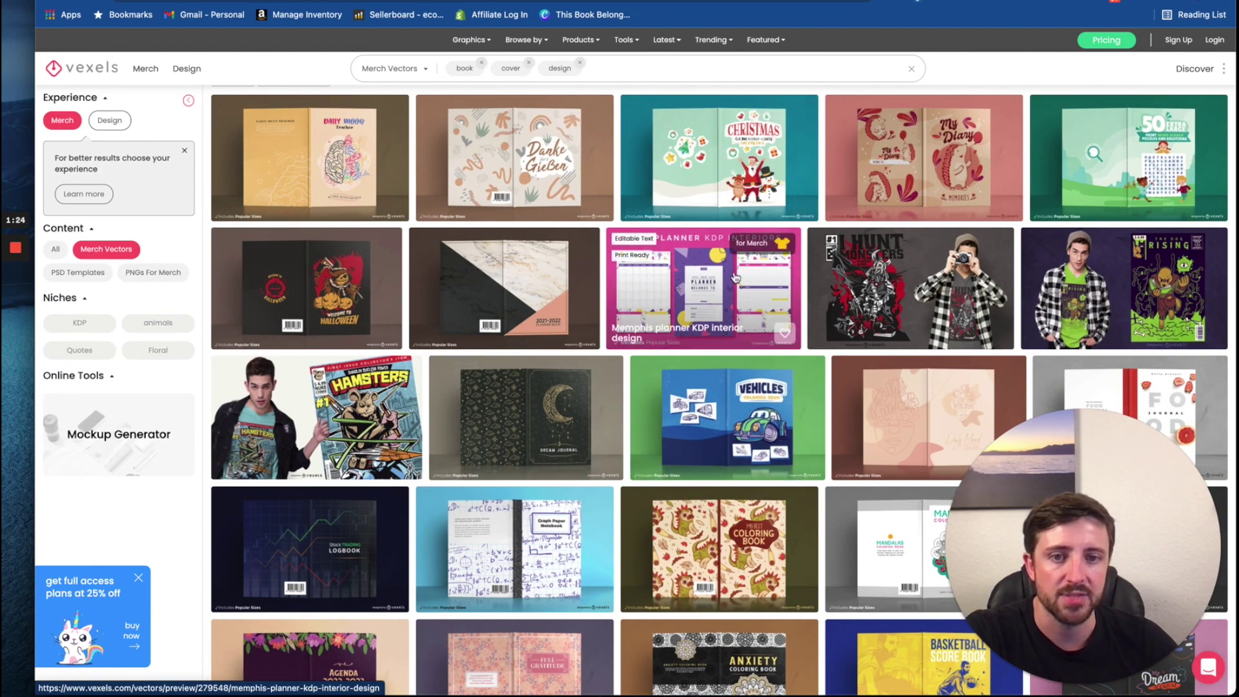
{"action": "scroll", "coordinate": [637, 338], "scroll_direction": "down", "scroll_amount": 1}
{"action": "scroll", "coordinate": [637, 337], "scroll_direction": "down", "scroll_amount": 4}
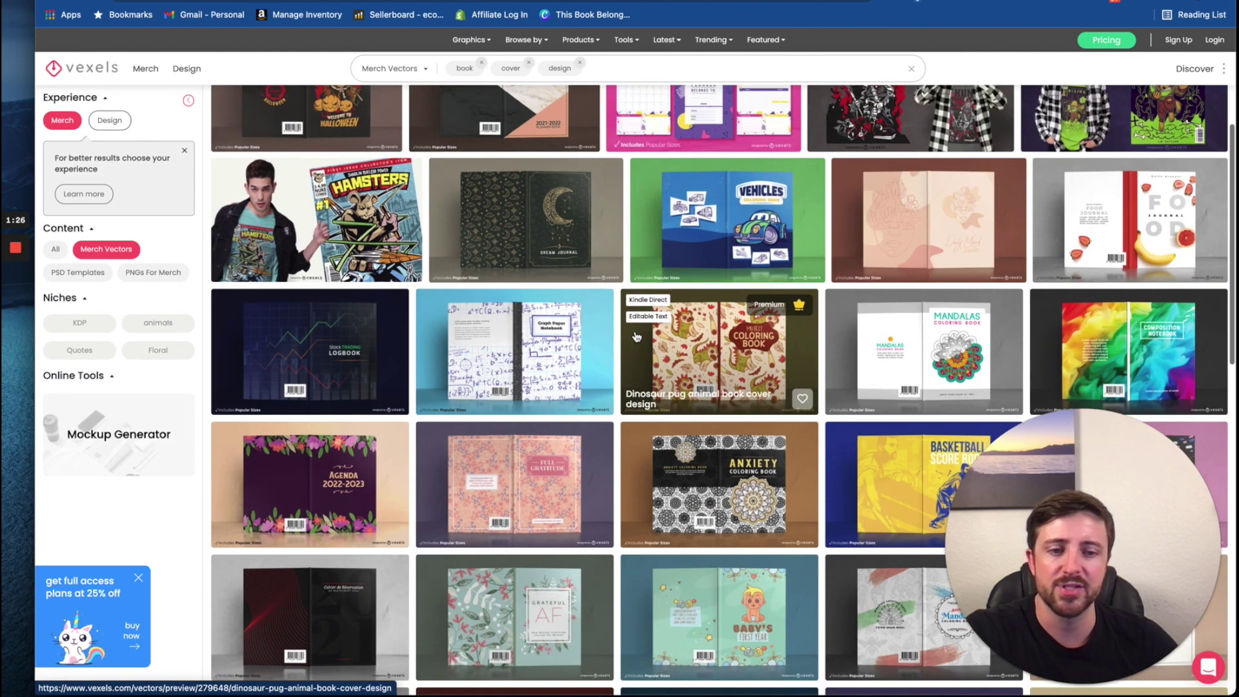
{"action": "scroll", "coordinate": [946, 317], "scroll_direction": "down", "scroll_amount": 5}
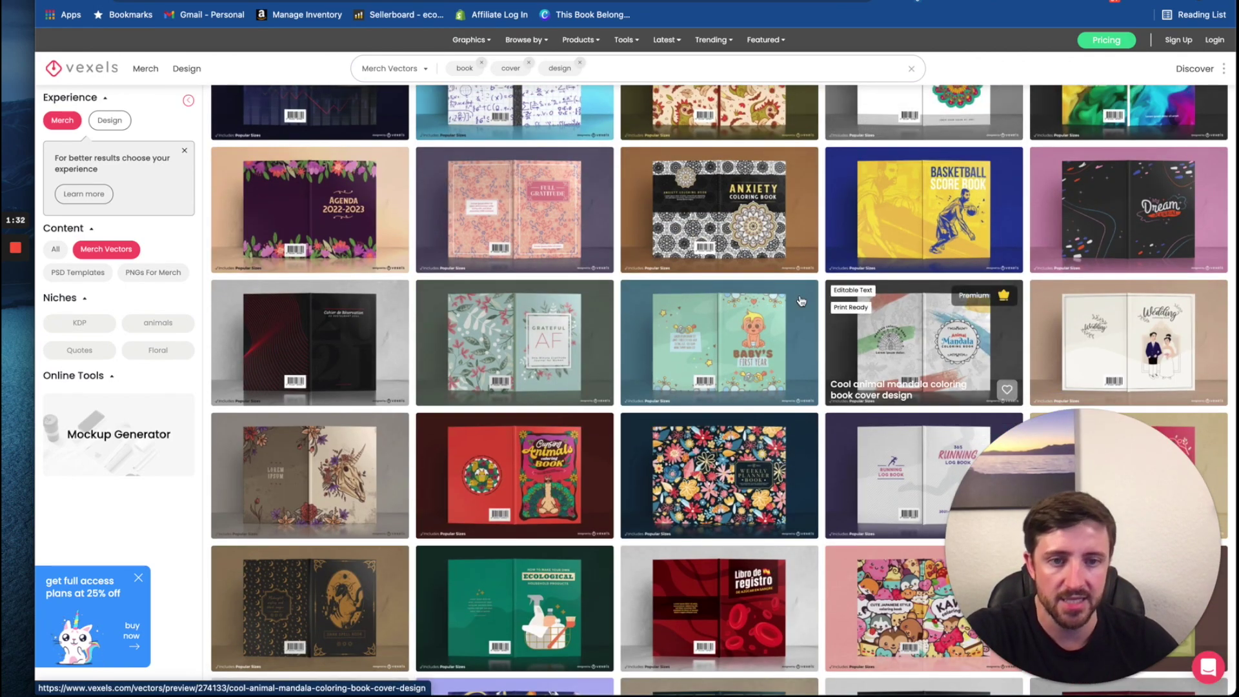
View the Jungle maze tiger book cover design page, from the cover preview down to its download option
{"action": "left_click", "coordinate": [670, 231]}
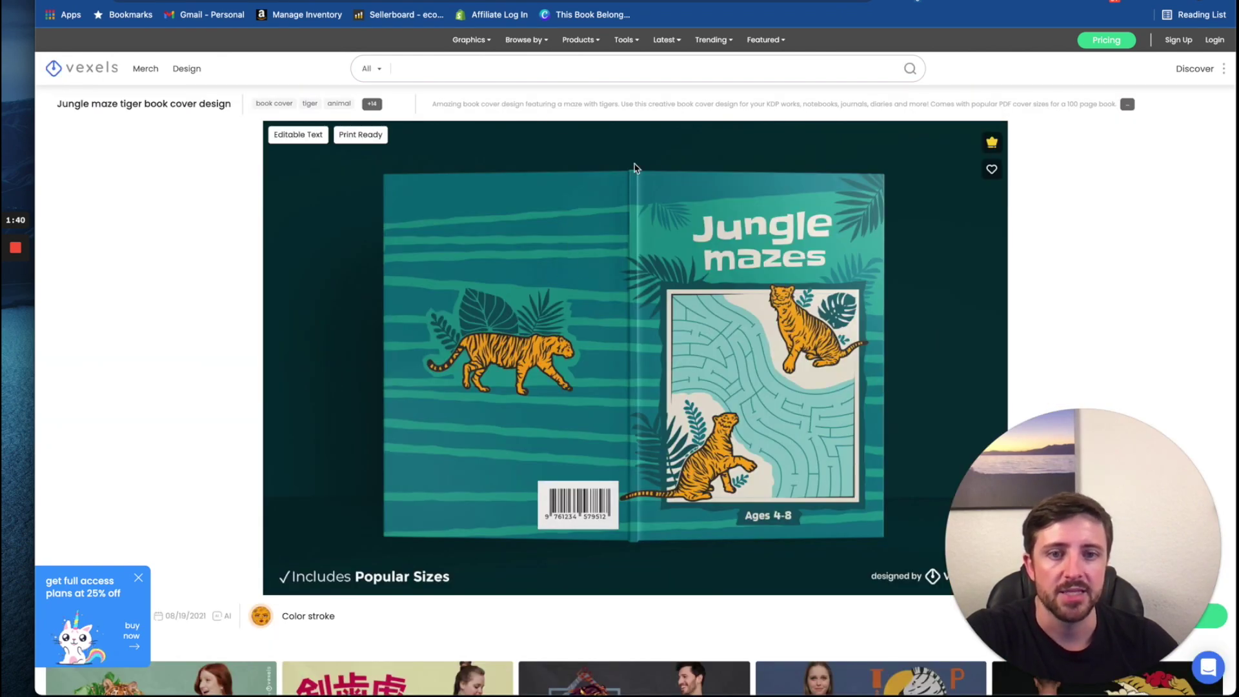
{"action": "scroll", "coordinate": [634, 168], "scroll_direction": "down", "scroll_amount": 2}
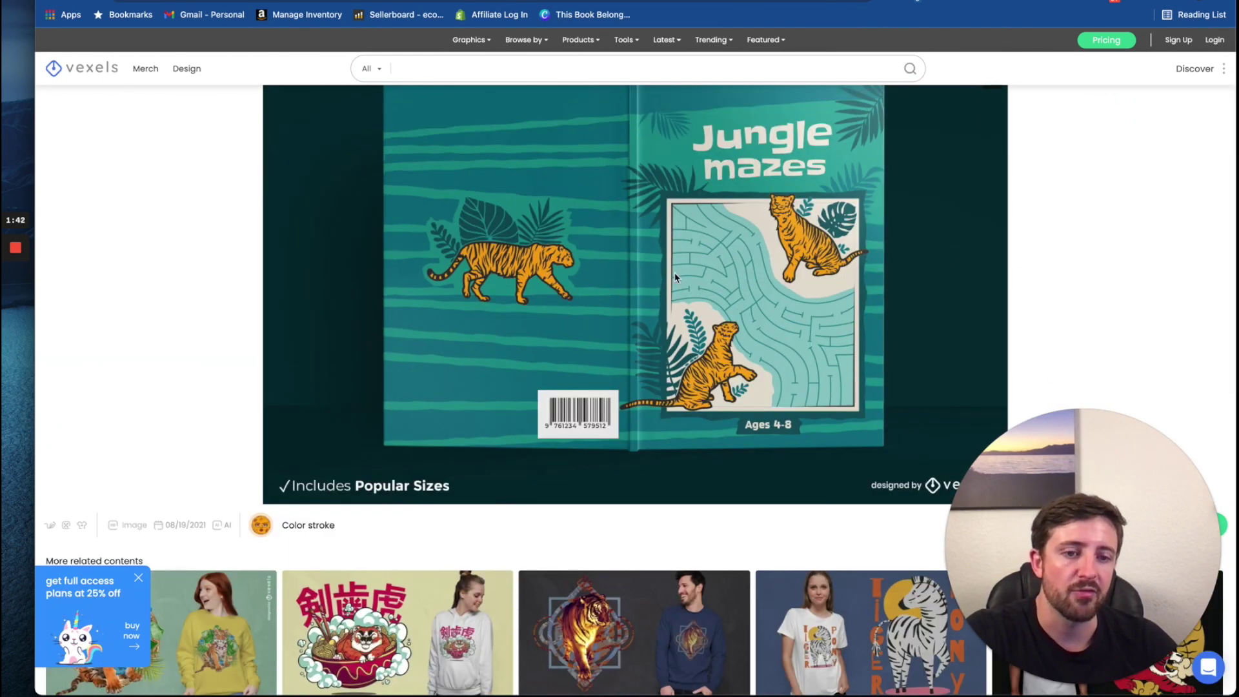
{"action": "scroll", "coordinate": [675, 277], "scroll_direction": "down", "scroll_amount": 4}
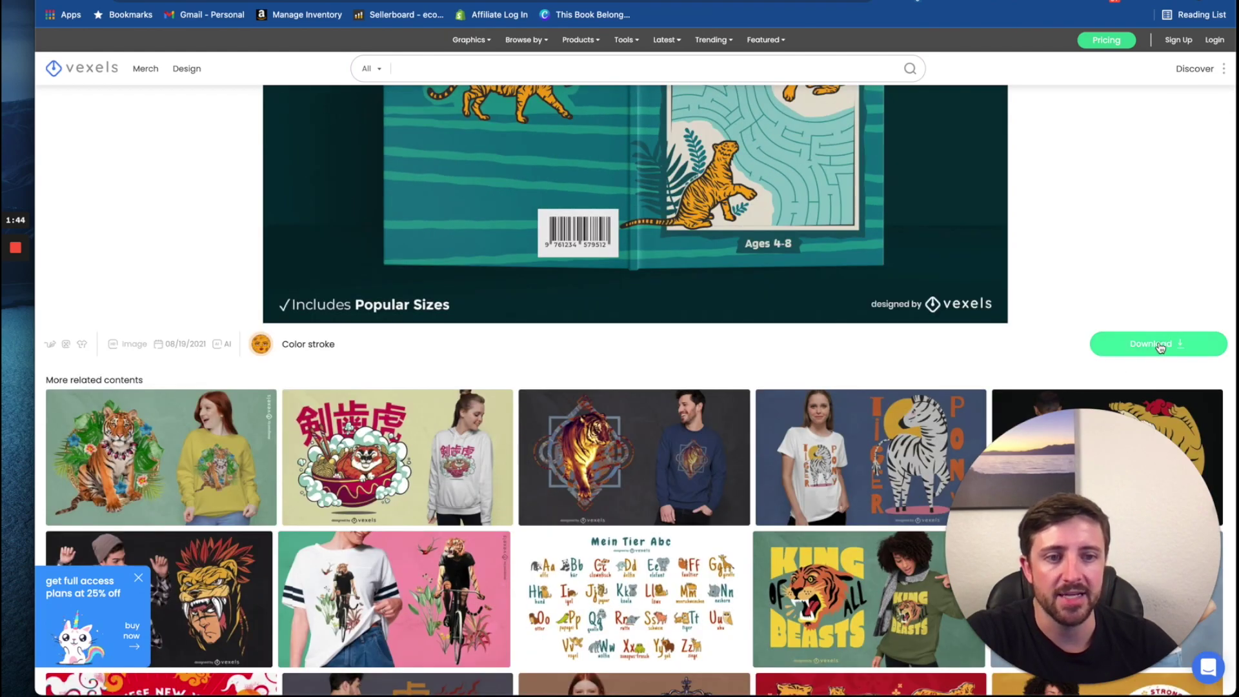
Open the jungle-maze-tiger-book-cover-design folder in Downloads with Finder and look through the cover PDFs in their different sizes
{"action": "left_click", "coordinate": [25, 381]}
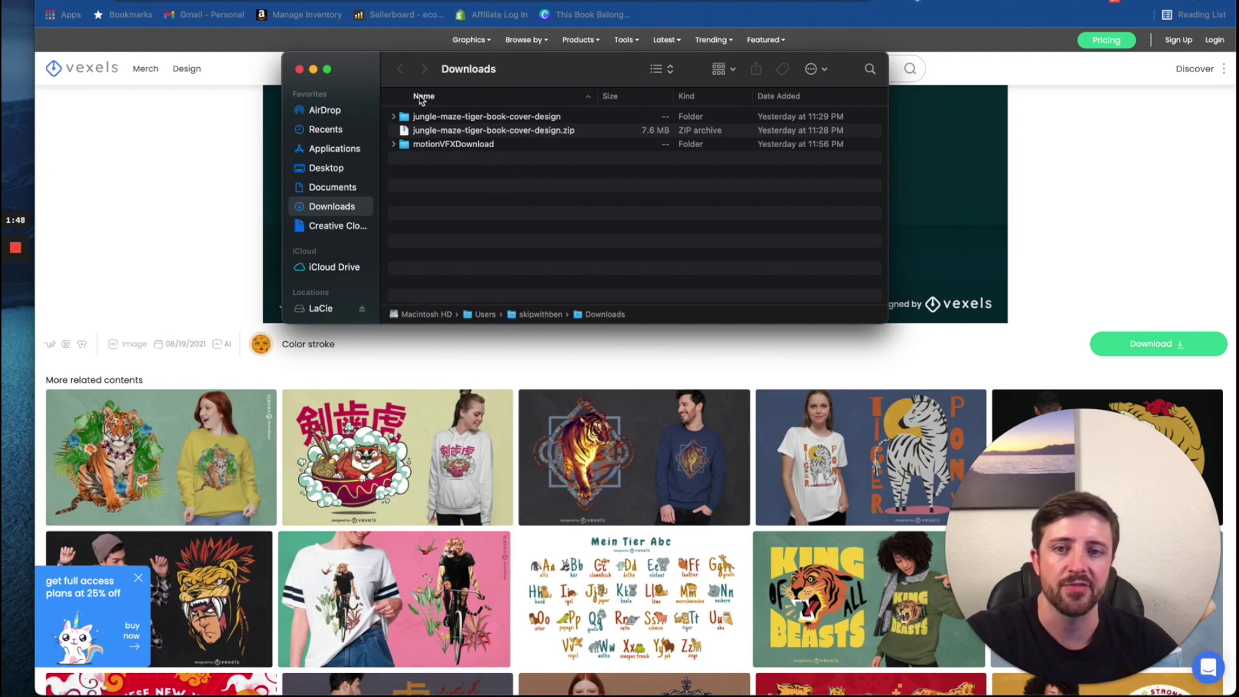
{"action": "double_click", "coordinate": [492, 120]}
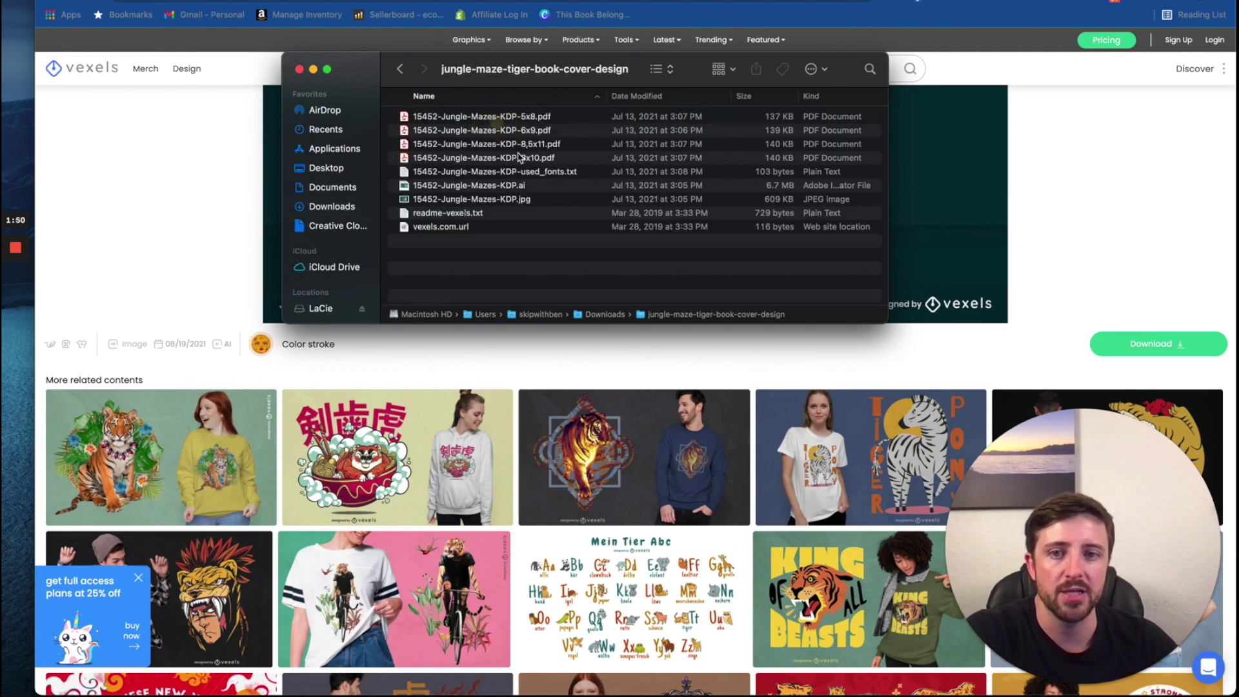
{"action": "left_click", "coordinate": [567, 122]}
{"action": "left_click", "coordinate": [574, 144]}
{"action": "left_click", "coordinate": [573, 158]}
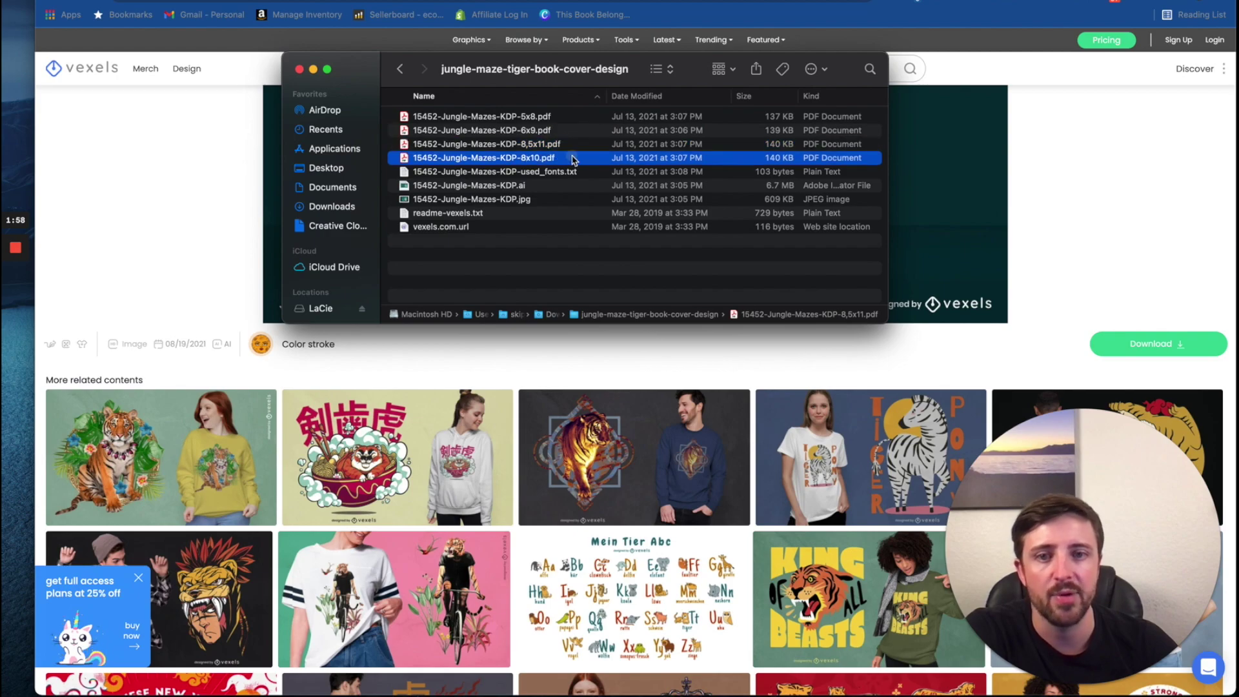
Open 15452-Jungle-Mazes-KDP-used_fonts.txt, read the fonts used in the cover, and close the file and the folder
{"action": "left_click", "coordinate": [556, 173]}
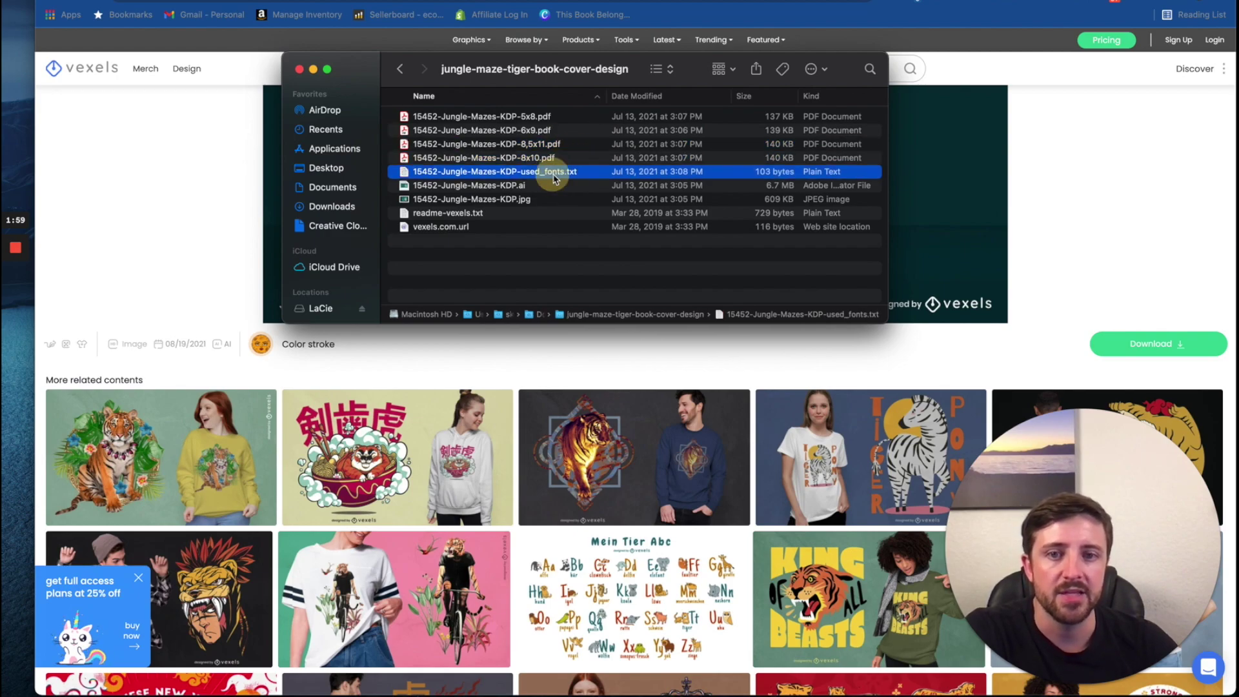
{"action": "double_click", "coordinate": [509, 171]}
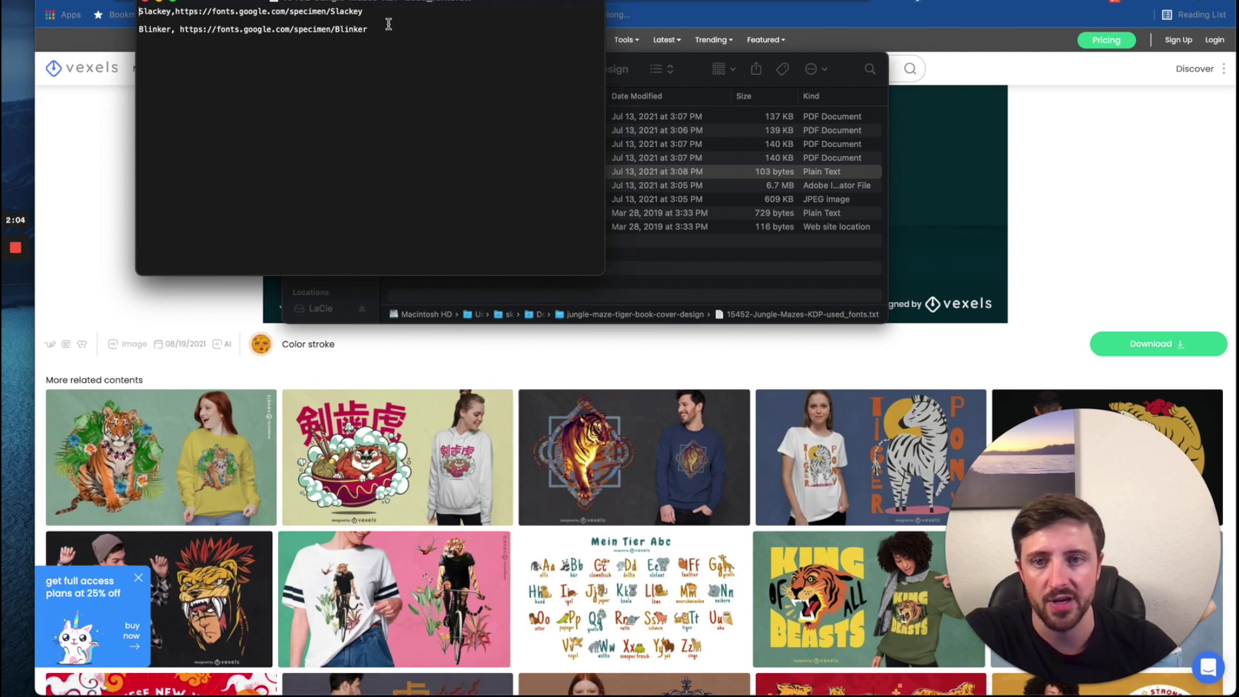
{"action": "left_click", "coordinate": [374, 14]}
{"action": "left_click", "coordinate": [329, 82]}
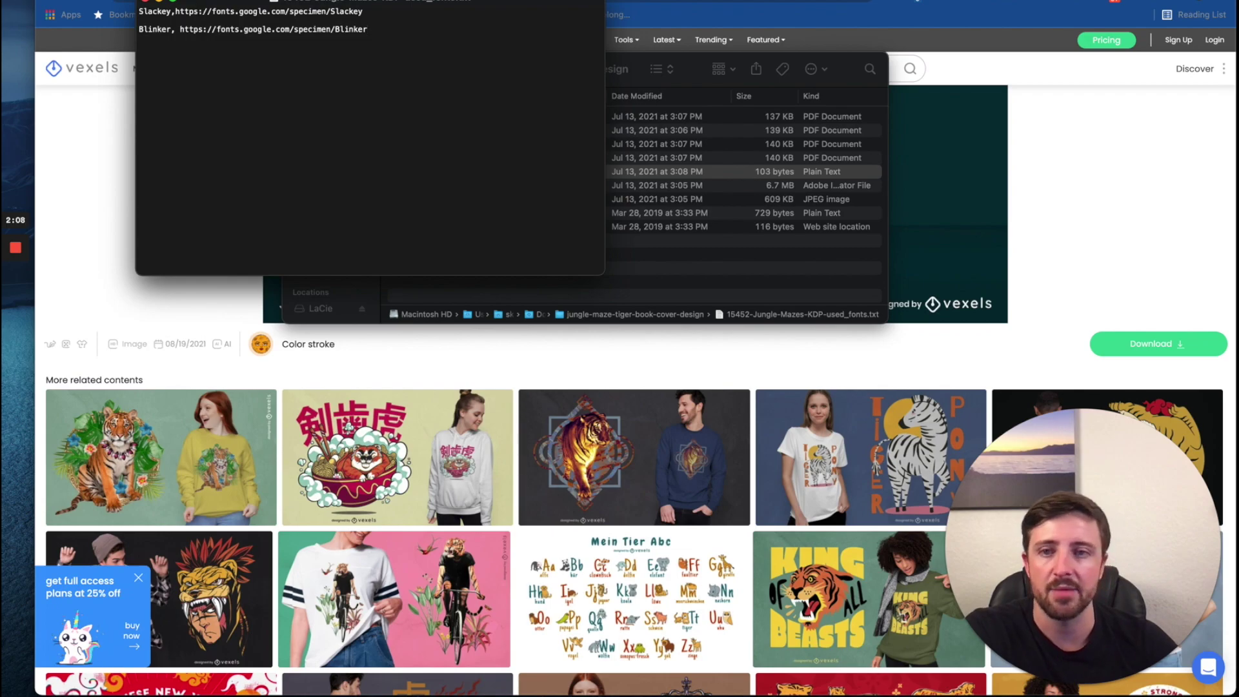
{"action": "left_click", "coordinate": [145, 3]}
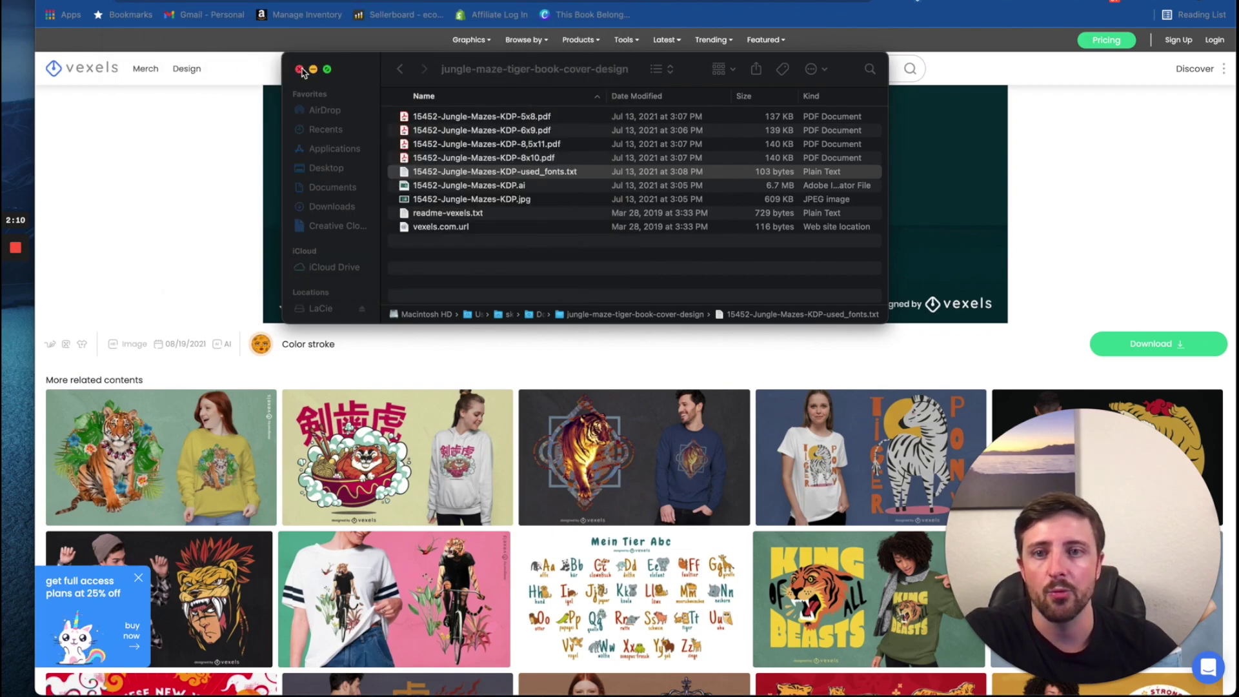
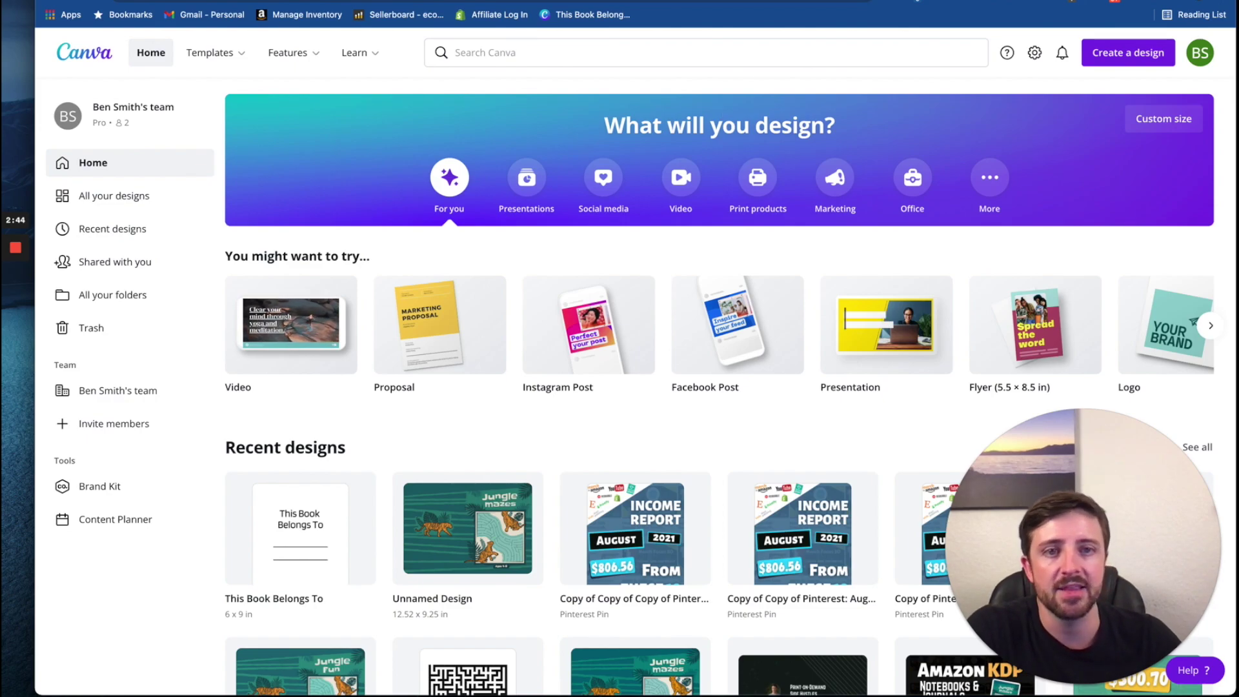
Switch to the Crave Books KDP cover size calculator and set the trim size to 6 x 9 in and the page count to 120
{"action": "left_click", "coordinate": [806, 1]}
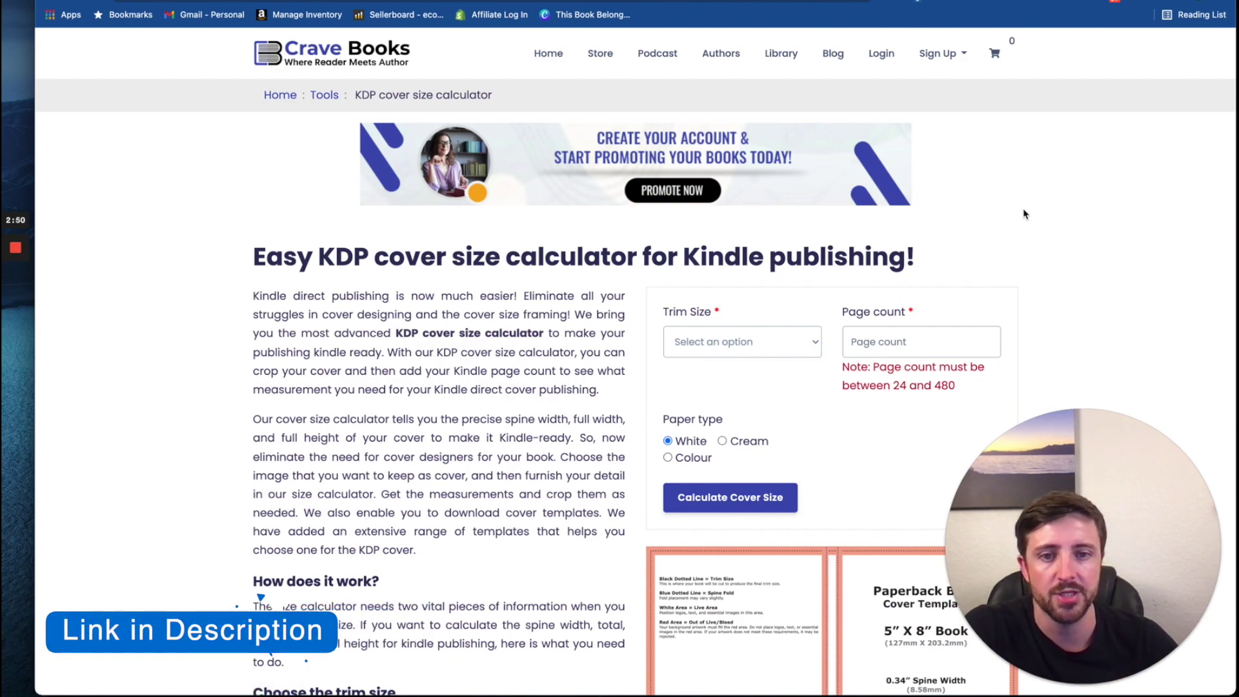
{"action": "scroll", "coordinate": [1025, 214], "scroll_direction": "down", "scroll_amount": 1}
{"action": "scroll", "coordinate": [1025, 214], "scroll_direction": "down", "scroll_amount": 1}
{"action": "left_click", "coordinate": [742, 315]}
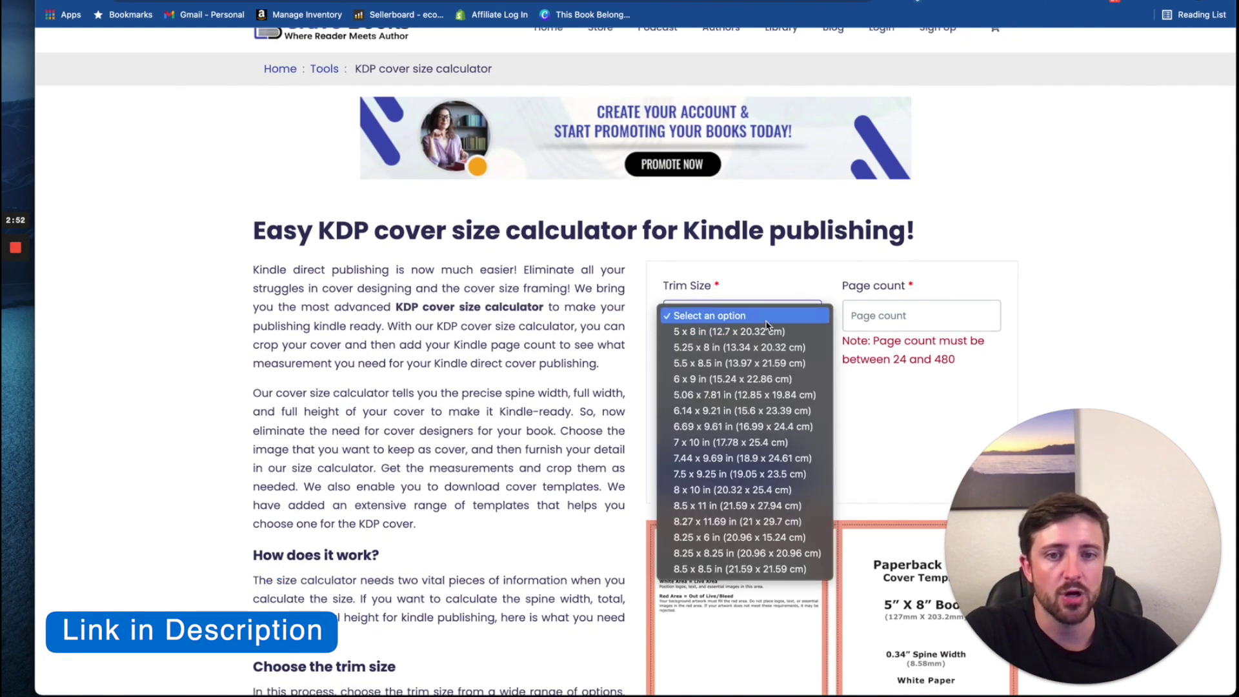
{"action": "left_click", "coordinate": [772, 381]}
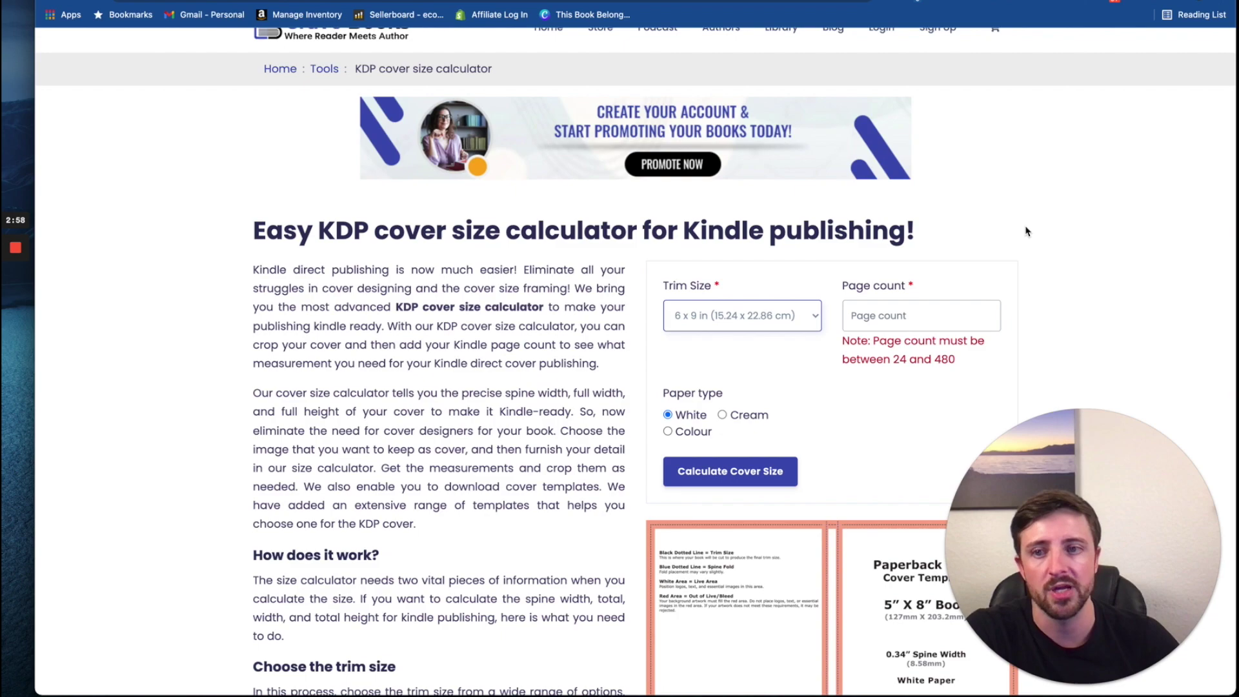
{"action": "left_click", "coordinate": [888, 315]}
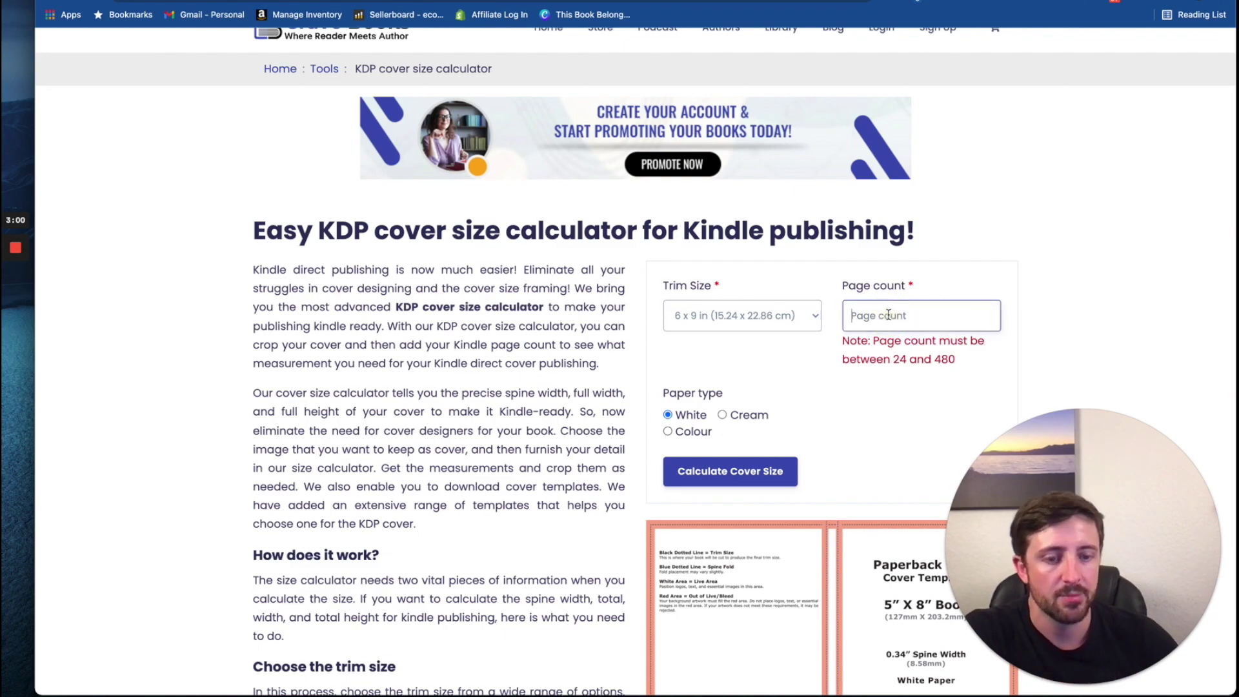
{"action": "left_click", "coordinate": [989, 212]}
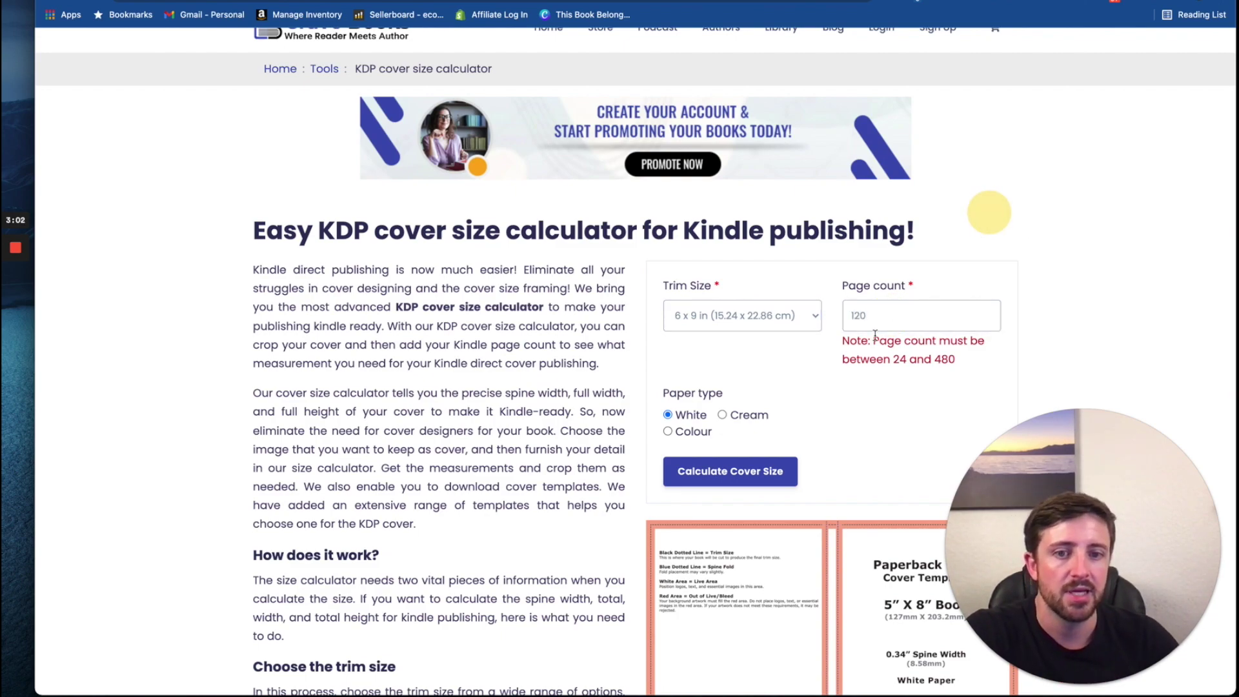
Calculate the cover size and read off the spine width, full width and full height
{"action": "left_click", "coordinate": [739, 468]}
{"action": "scroll", "coordinate": [762, 451], "scroll_direction": "down", "scroll_amount": 2}
{"action": "scroll", "coordinate": [769, 434], "scroll_direction": "down", "scroll_amount": 4}
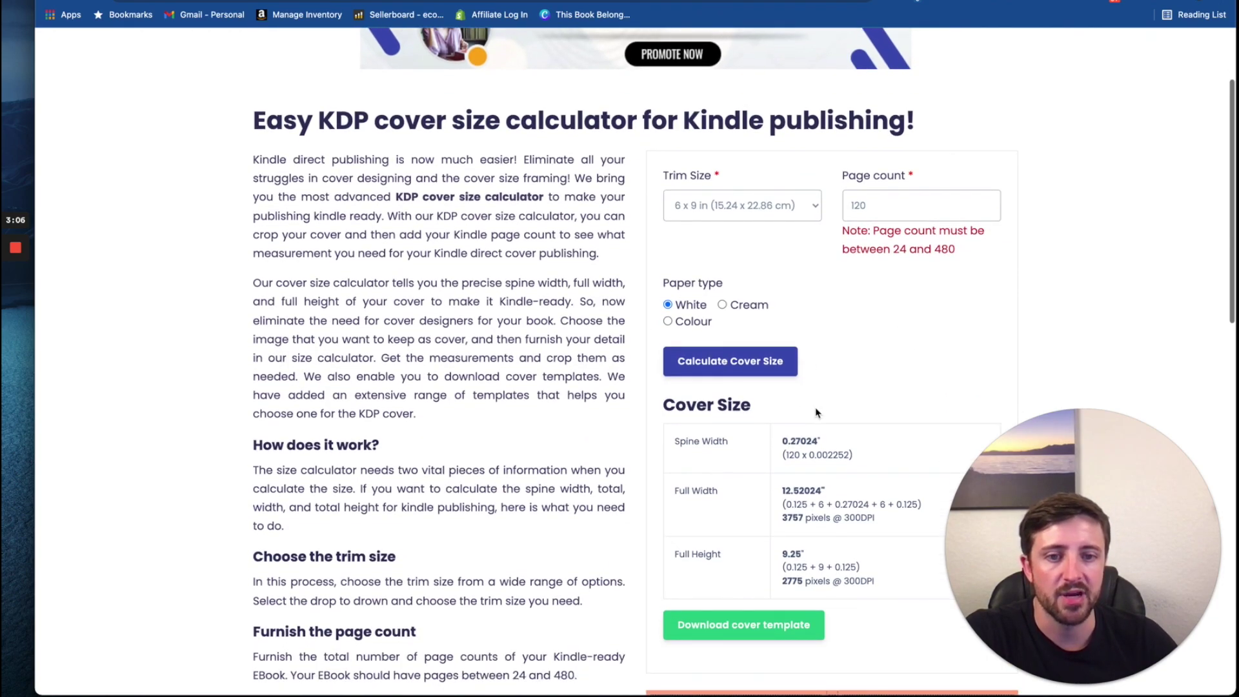
{"action": "left_click", "coordinate": [680, 389]}
{"action": "left_click_drag", "start_coordinate": [680, 389], "coordinate": [815, 387]}
{"action": "left_click_drag", "start_coordinate": [785, 449], "coordinate": [803, 449]}
{"action": "left_click", "coordinate": [842, 436]}
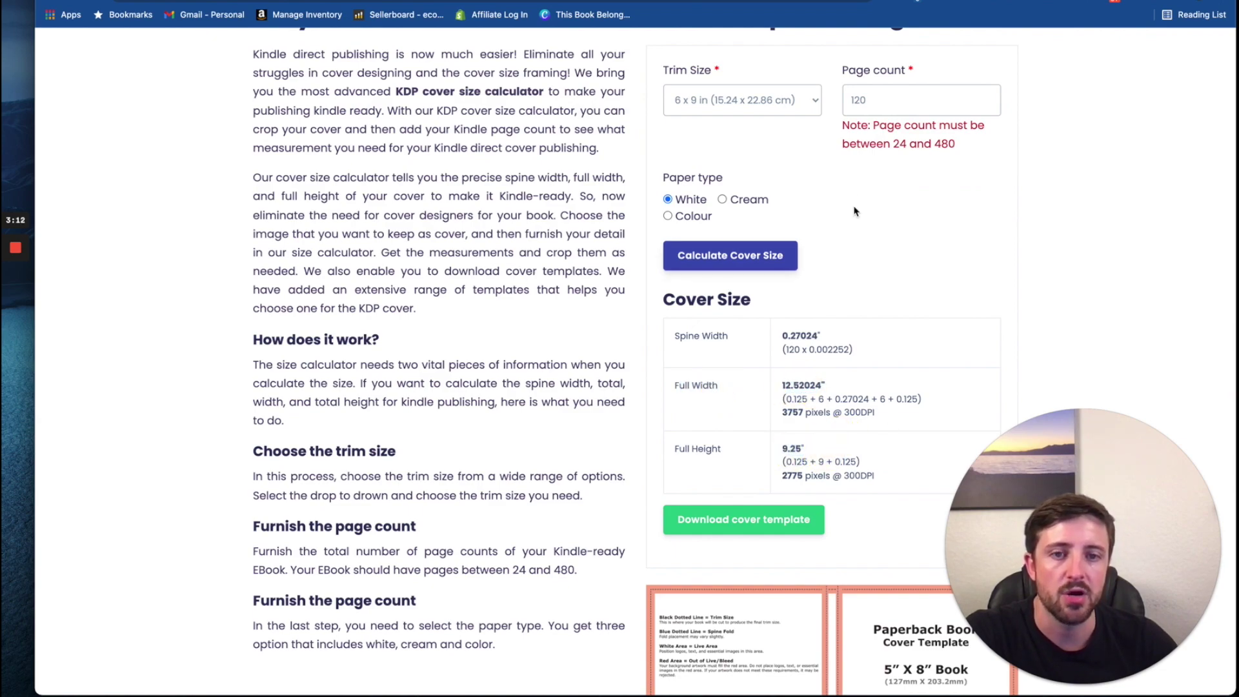
Switch to Canva and create a new custom-size design using the recent 12.52 x 9.25 in dimensions
{"action": "key", "text": "ctrl+Tab"}
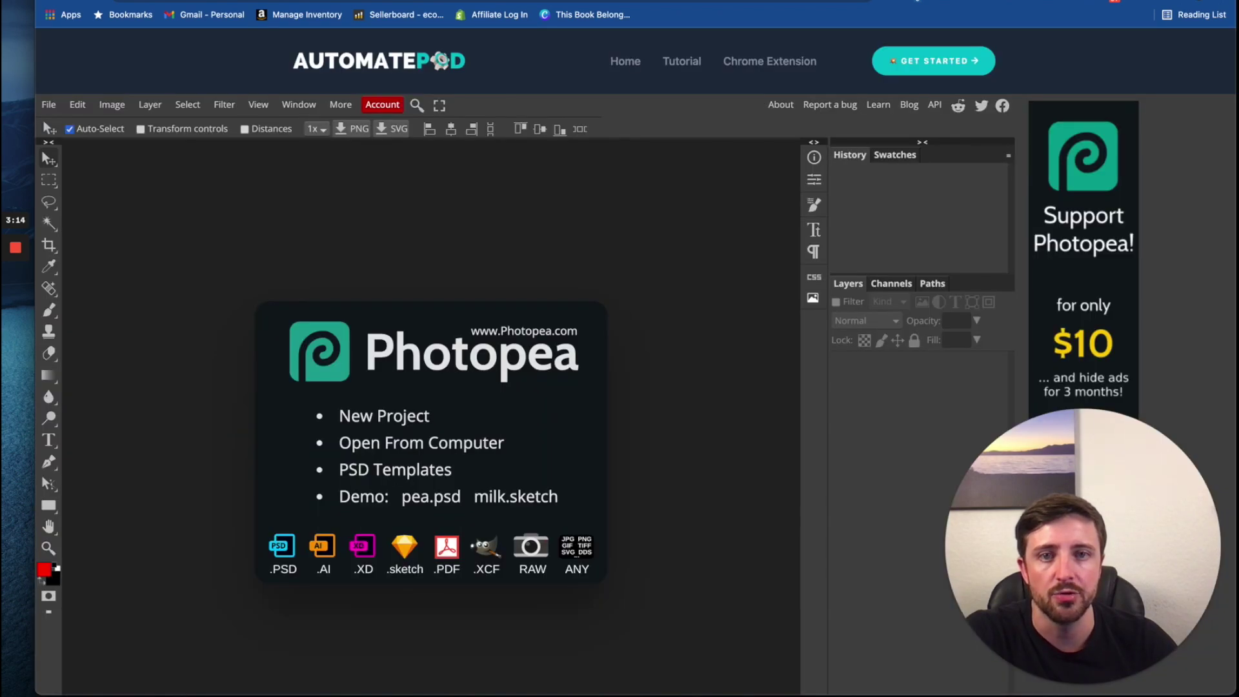
{"action": "key", "text": "ctrl+Tab"}
{"action": "left_click", "coordinate": [1110, 62]}
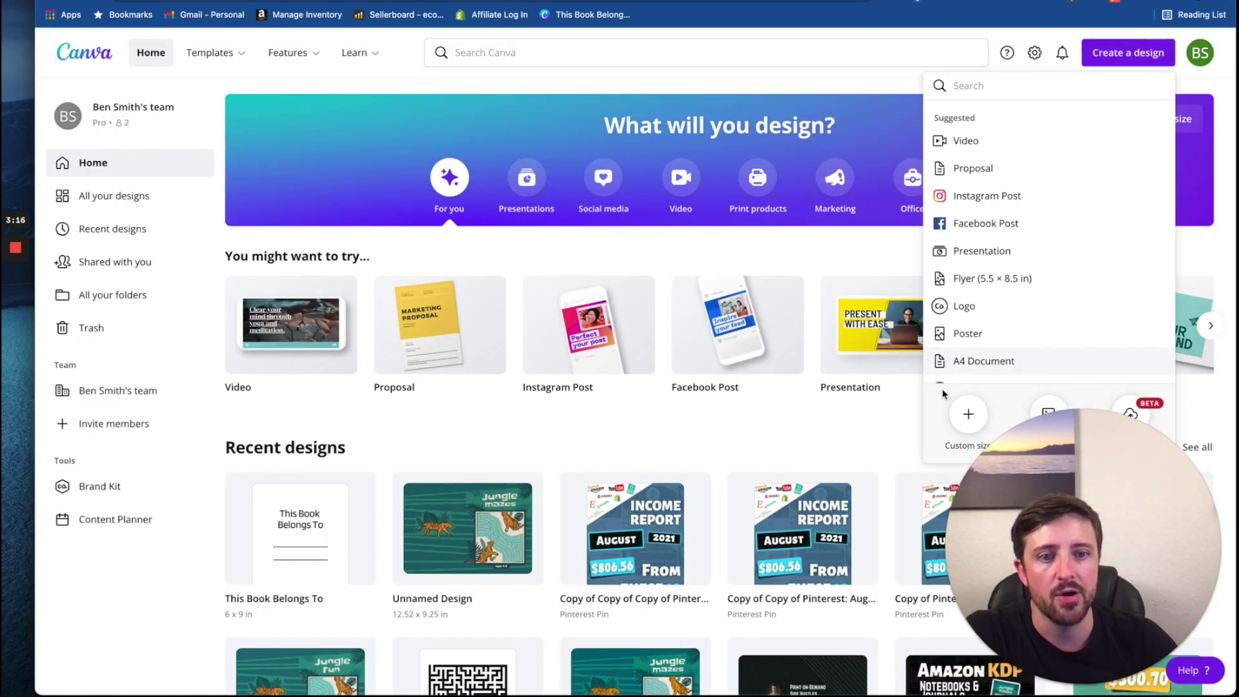
{"action": "left_click", "coordinate": [968, 416]}
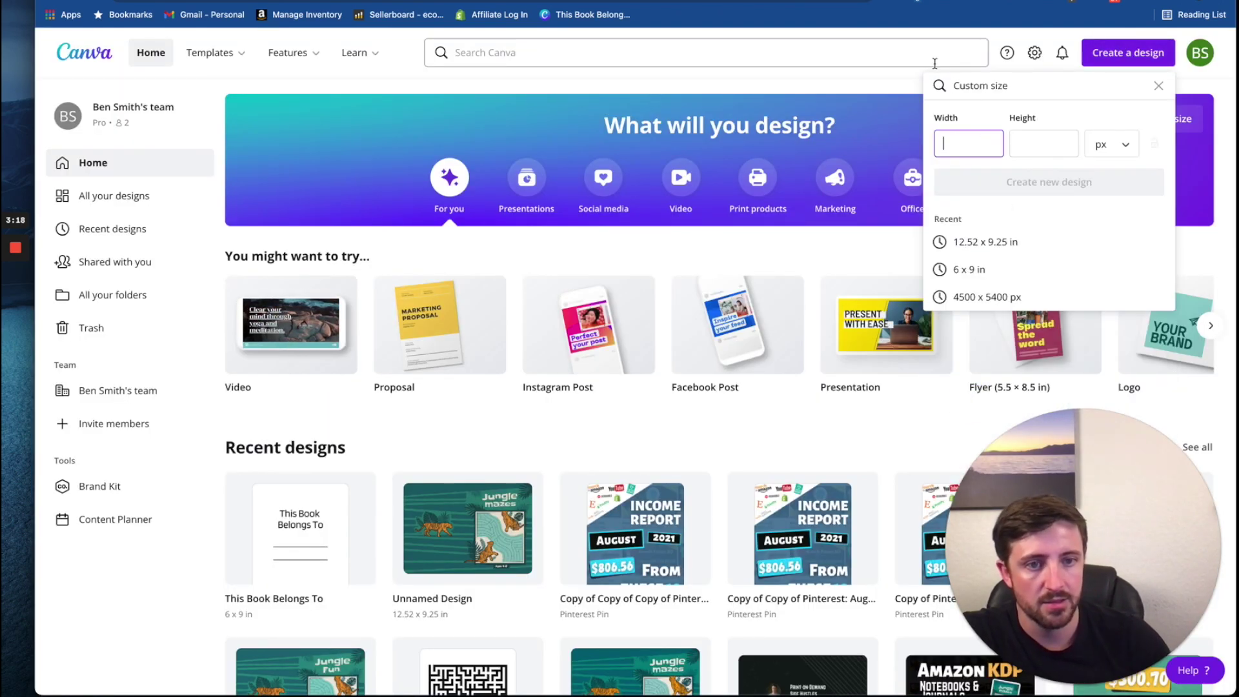
{"action": "left_click", "coordinate": [1000, 245]}
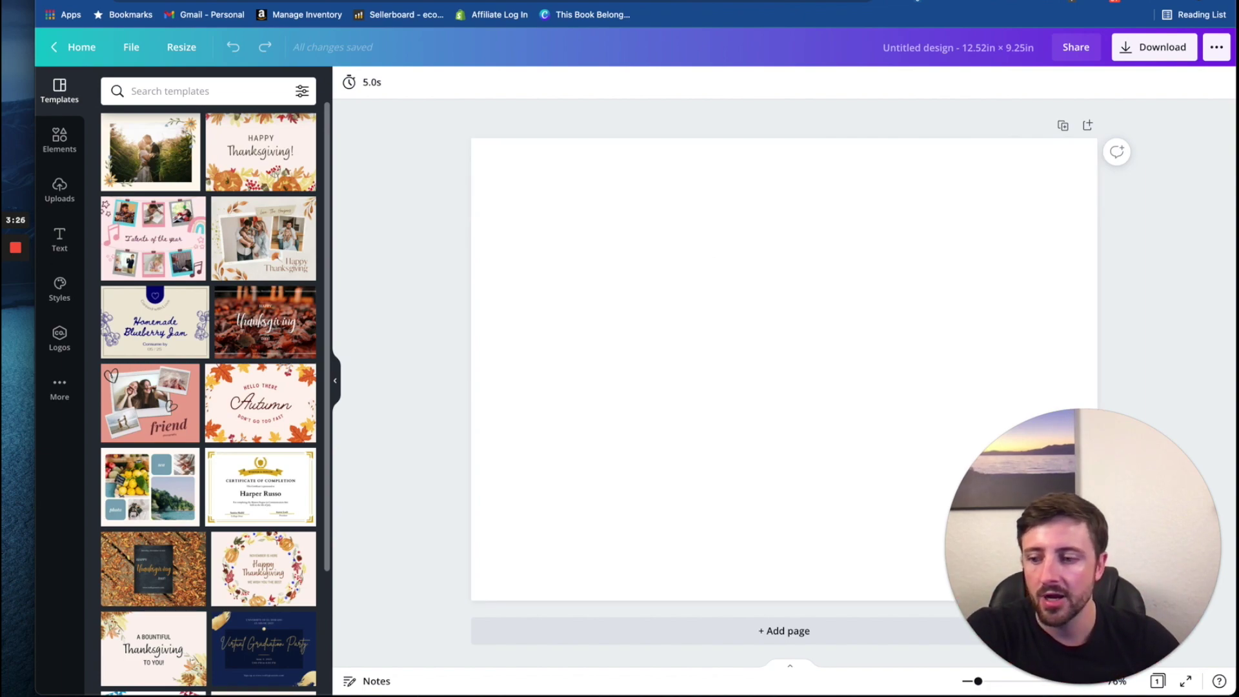
Open 15452-Jungle-Mazes-KDP-6x9.pdf from the jungle-maze-tiger-book-cover-design folder in Preview
{"action": "left_click", "coordinate": [530, 193]}
{"action": "double_click", "coordinate": [532, 118]}
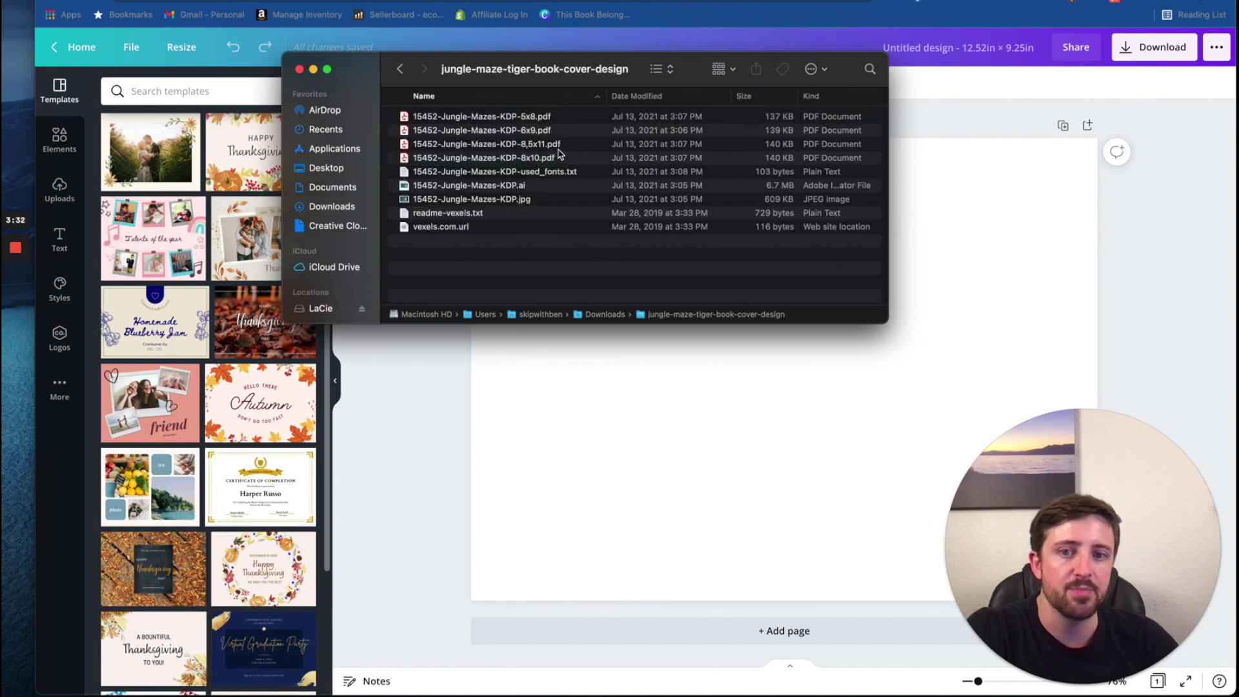
{"action": "right_click", "coordinate": [536, 133]}
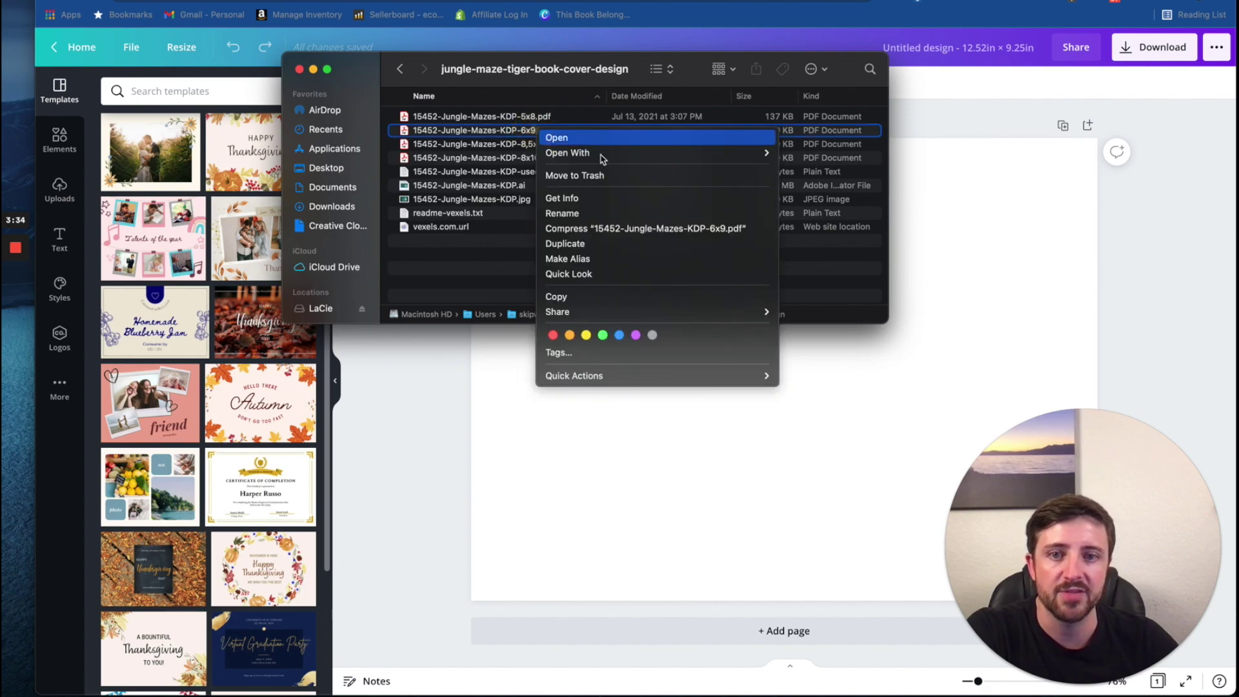
{"action": "mouse_move", "coordinate": [652, 153]}
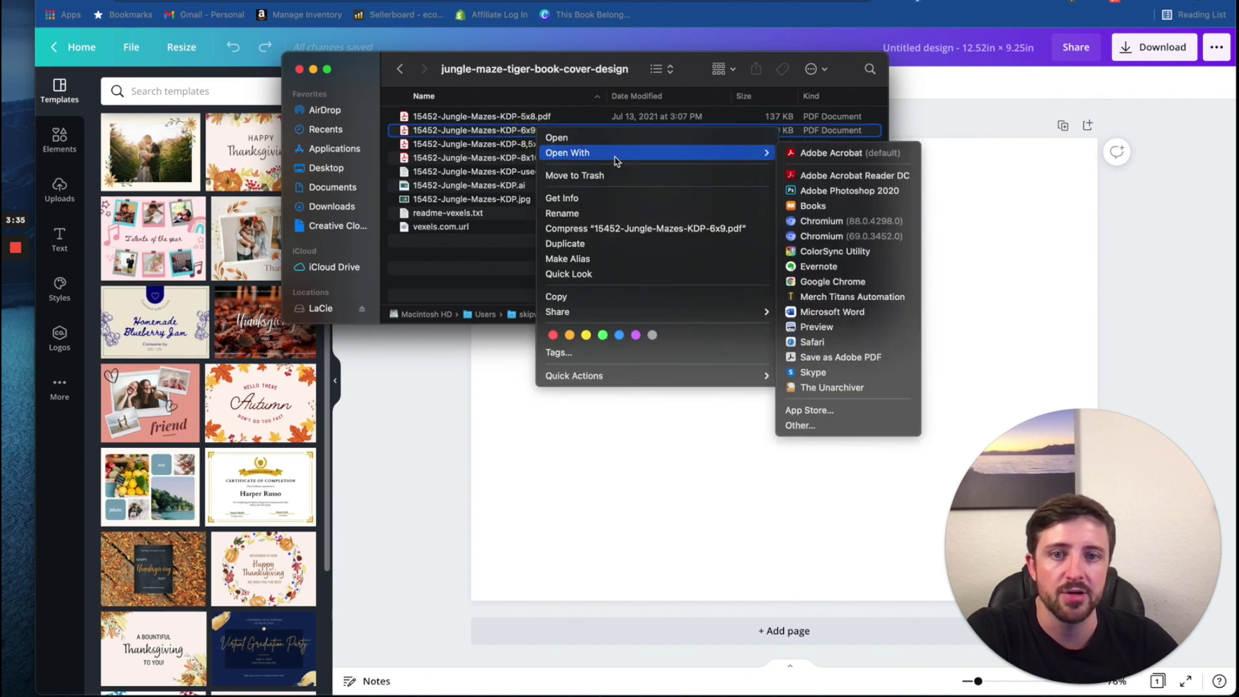
{"action": "left_click", "coordinate": [833, 326]}
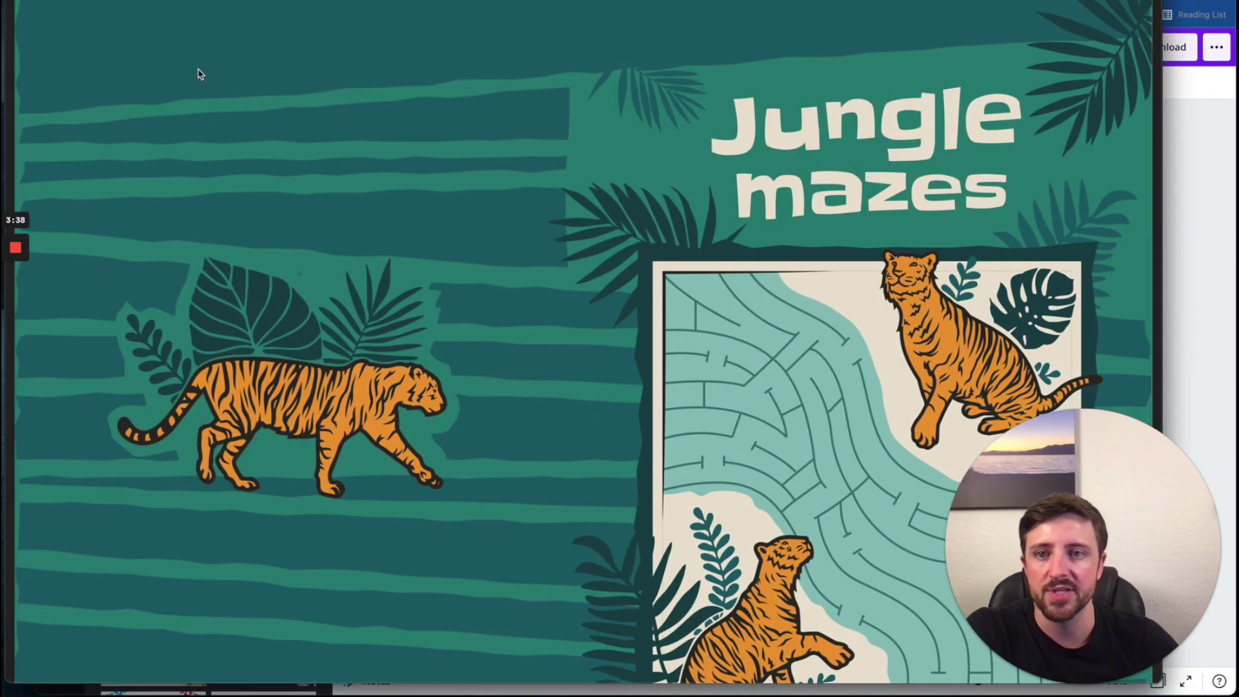
Export the 6x9 cover as a JPEG at 72 pixels/inch to the Desktop, and close Preview
{"action": "left_click", "coordinate": [97, 0]}
{"action": "mouse_move", "coordinate": [120, 116]}
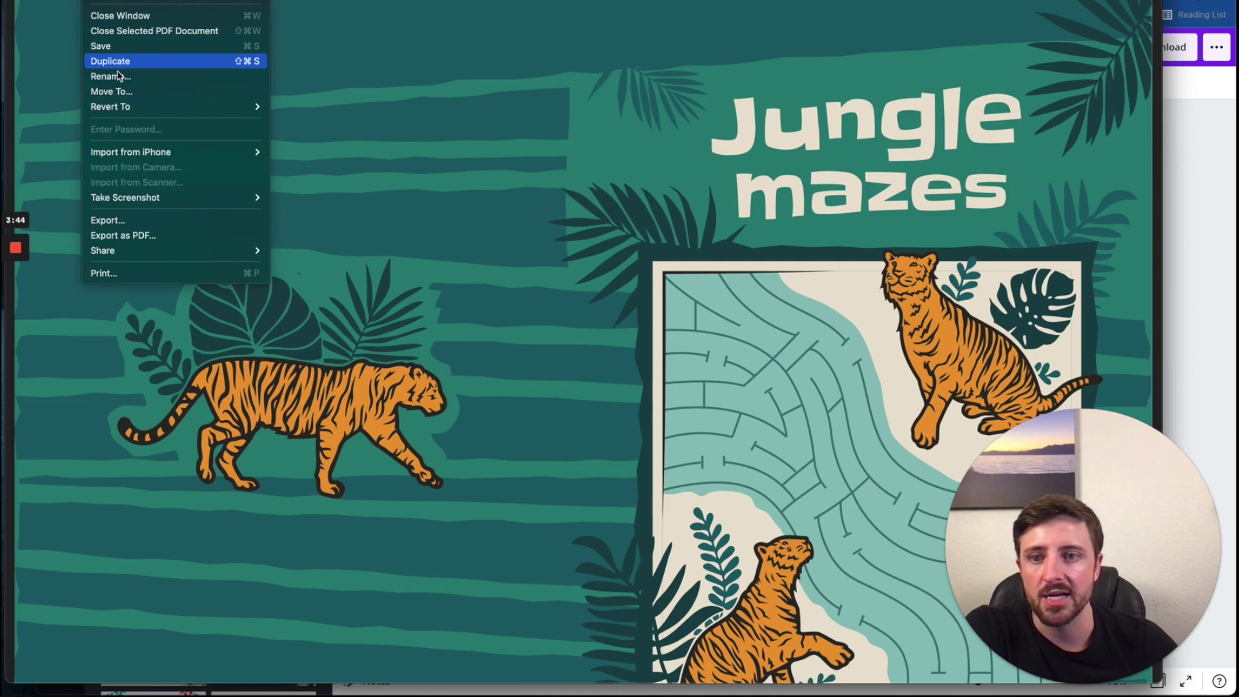
{"action": "left_click", "coordinate": [141, 220]}
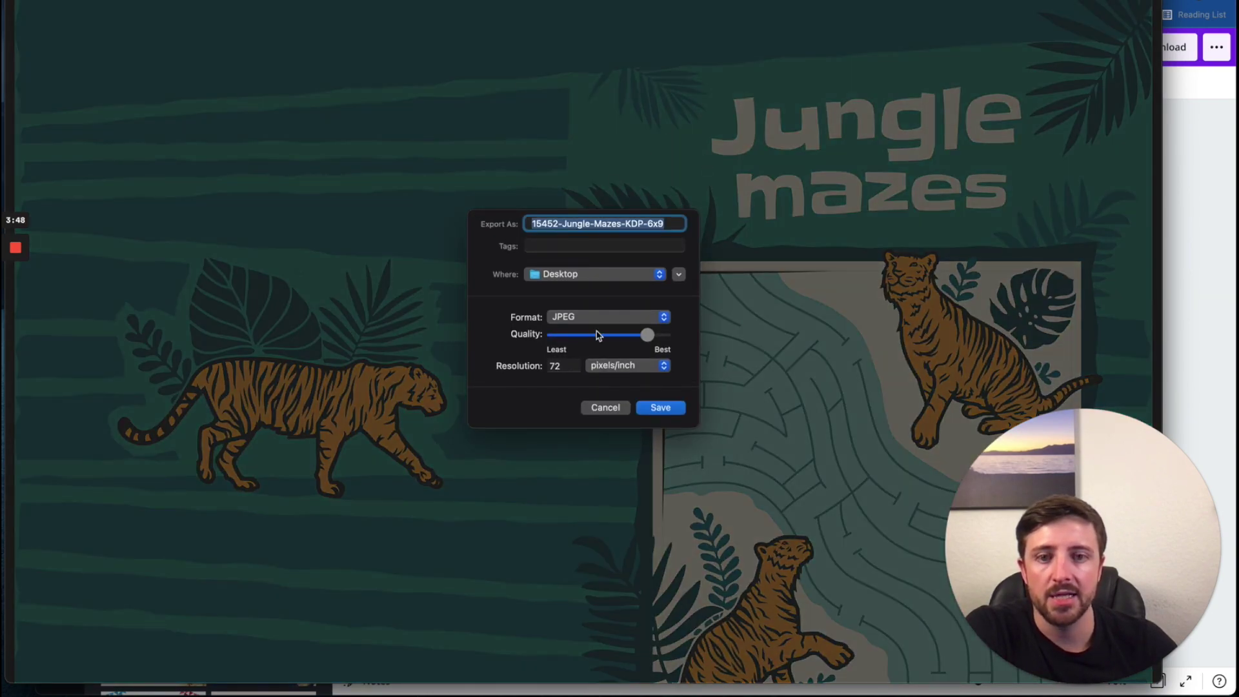
{"action": "left_click", "coordinate": [659, 408]}
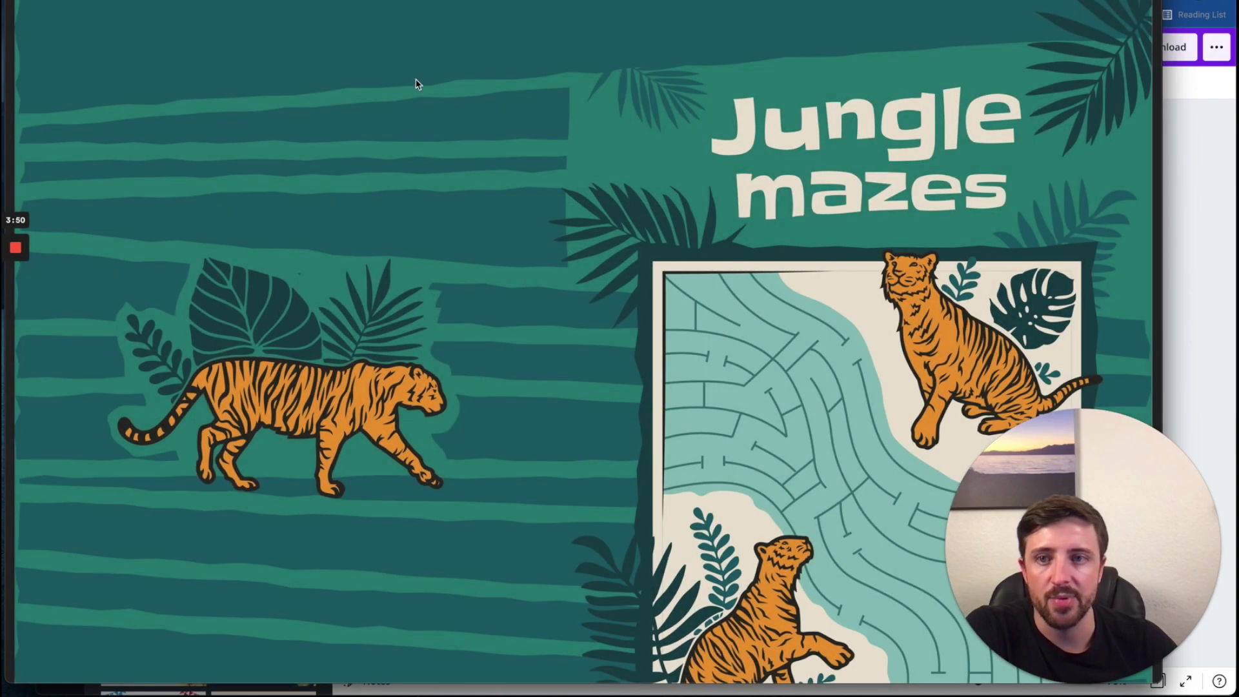
{"action": "key", "text": "space"}
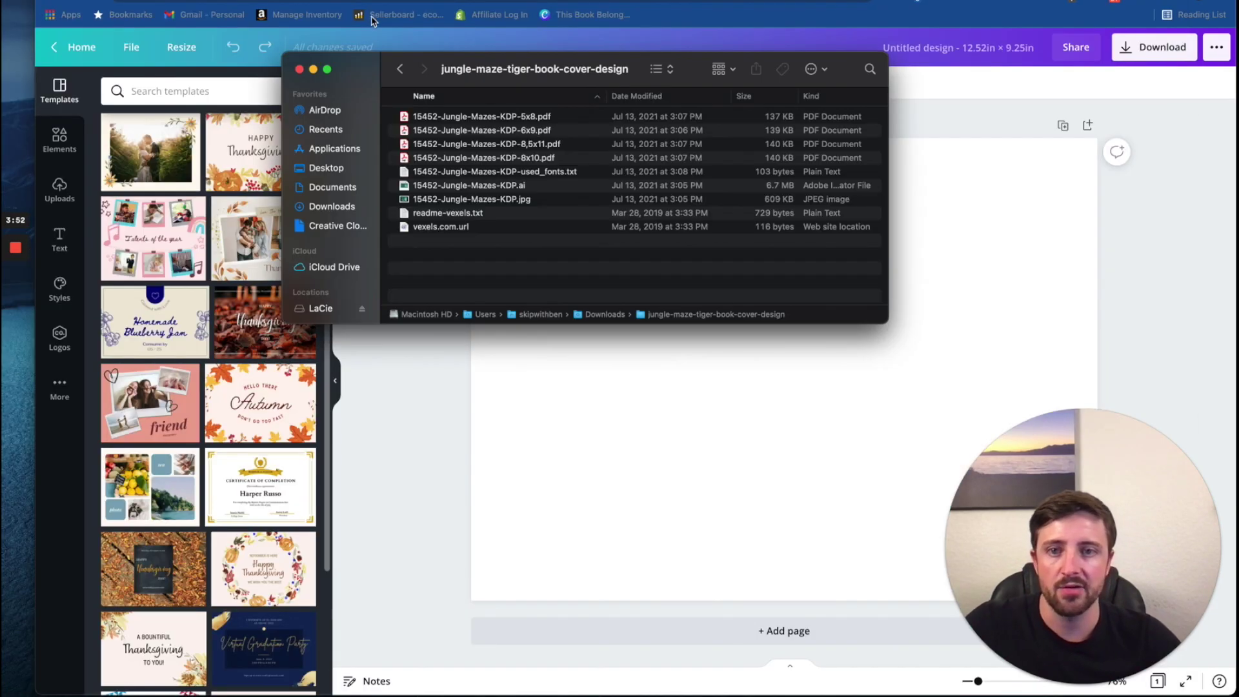
Return to the Canva design and upload the exported 15452-Jungle-Mazes-KDP-6x9 image from the Desktop
{"action": "left_click", "coordinate": [995, 261]}
{"action": "left_click", "coordinate": [59, 191]}
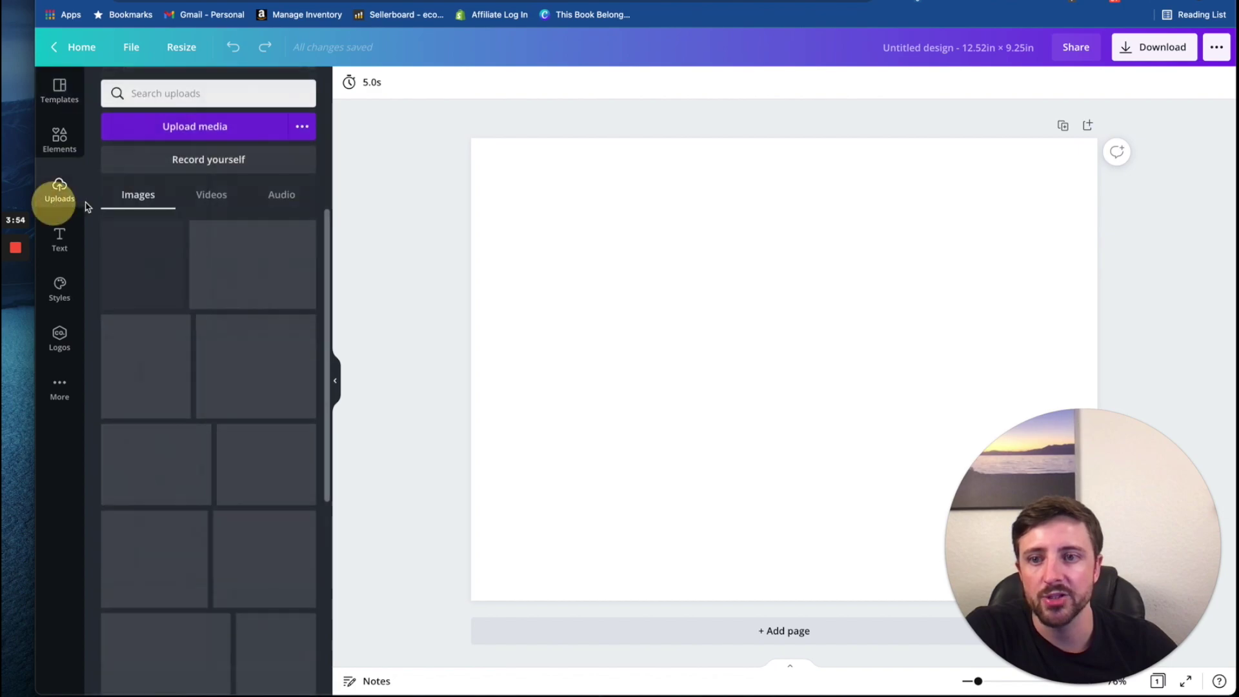
{"action": "left_click", "coordinate": [194, 124]}
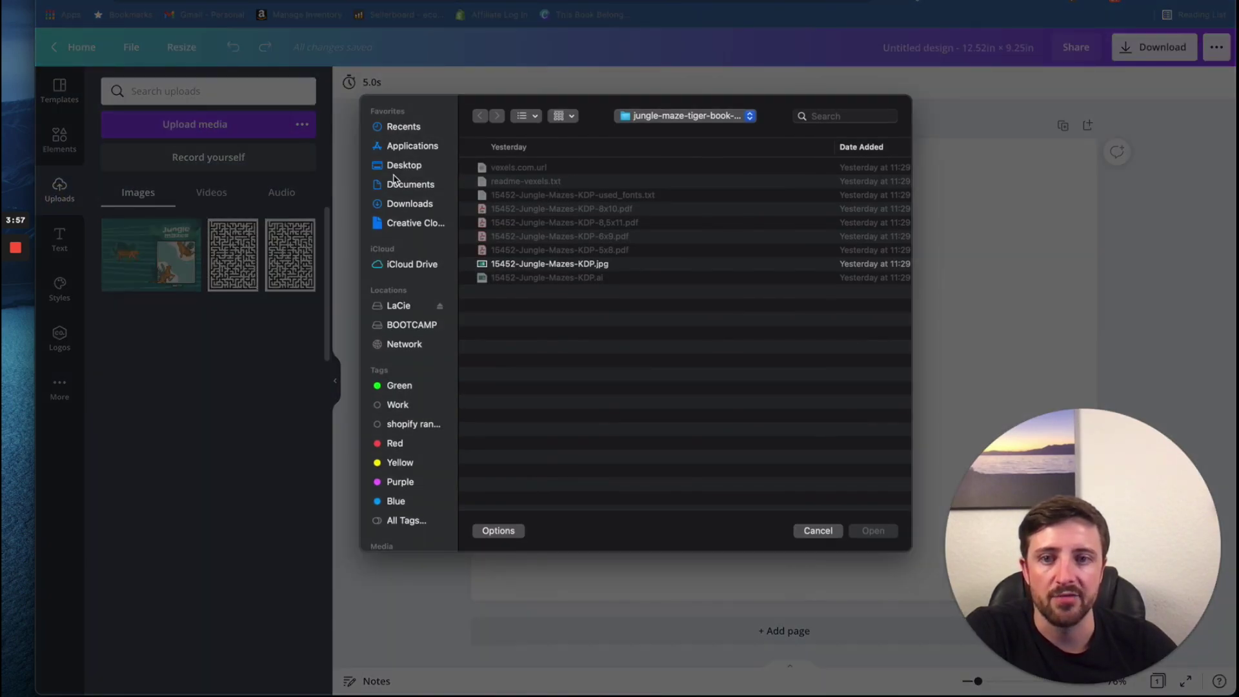
{"action": "left_click", "coordinate": [404, 165]}
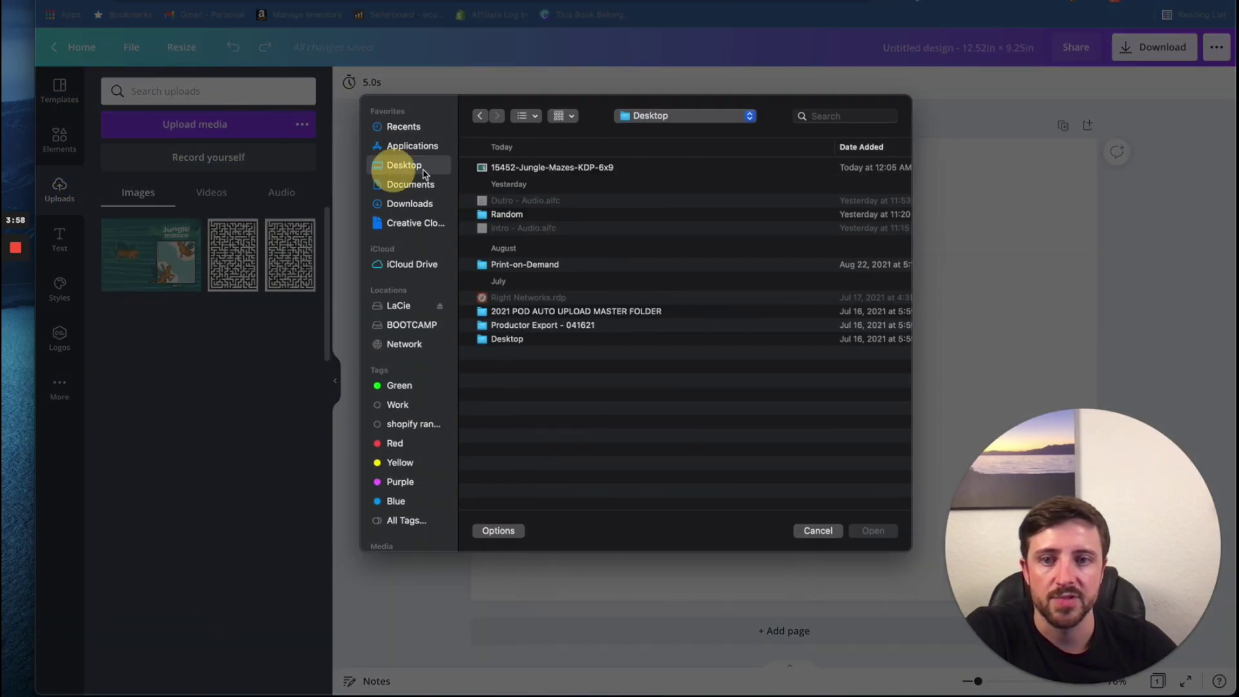
{"action": "double_click", "coordinate": [555, 166]}
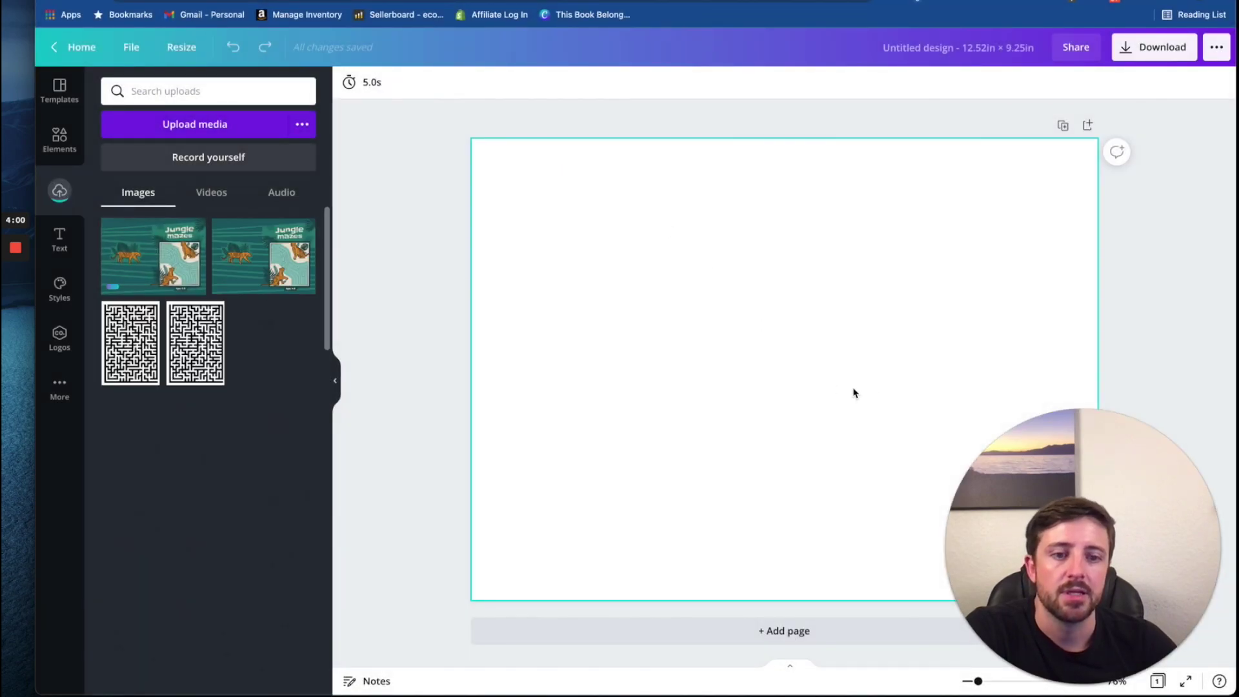
{"action": "left_click_drag", "start_coordinate": [1085, 548], "coordinate": [192, 548]}
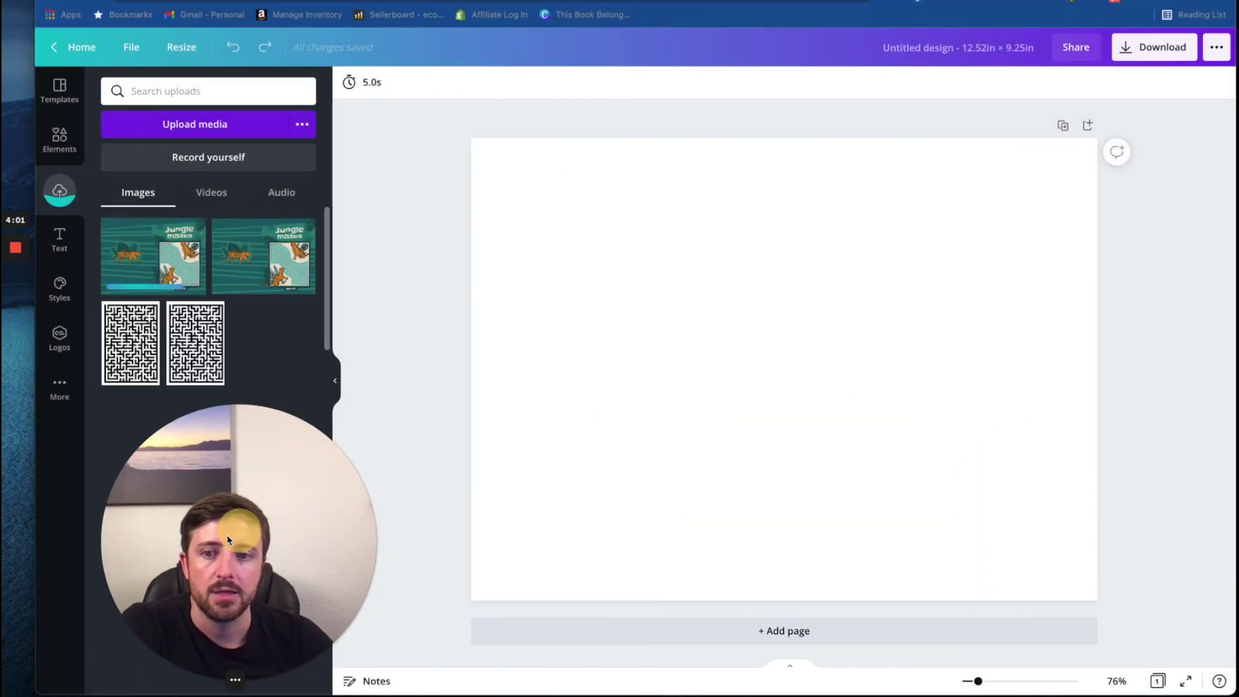
Place the newly uploaded cover image on the page and enlarge it to fill the whole canvas
{"action": "left_click", "coordinate": [153, 256]}
{"action": "left_click_drag", "start_coordinate": [645, 335], "coordinate": [513, 238]}
{"action": "left_click_drag", "start_coordinate": [832, 405], "coordinate": [1097, 594]}
{"action": "left_click", "coordinate": [1175, 413]}
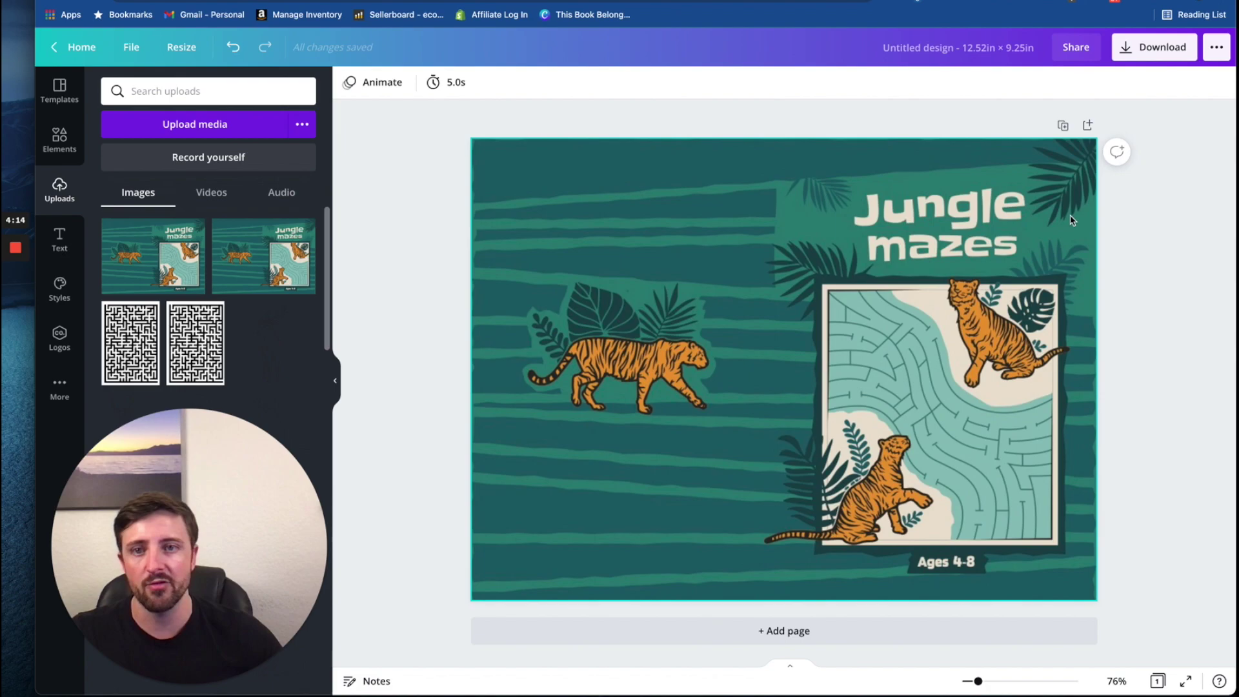
Look at the cover of the published Jungle Mazes paperback on Amazon, and return to the Canva design
{"action": "key", "text": "ctrl+Tab"}
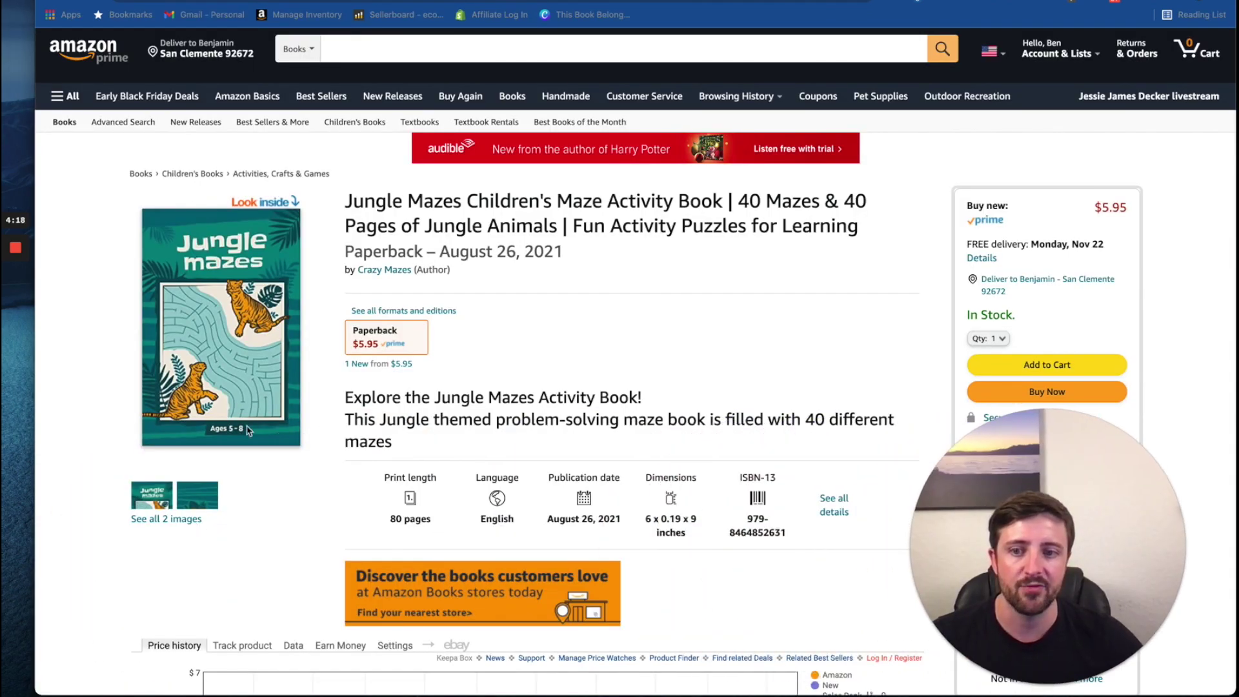
{"action": "key", "text": "ctrl+shift+Tab"}
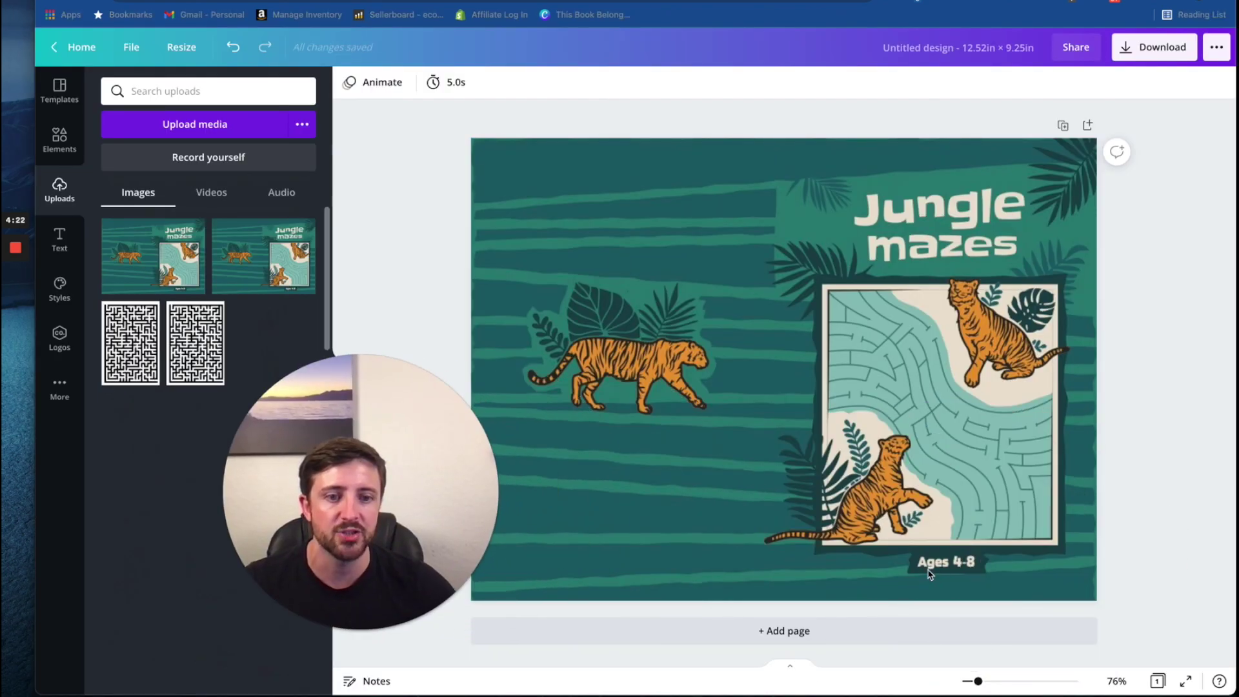
{"action": "left_click_drag", "start_coordinate": [340, 514], "coordinate": [151, 557]}
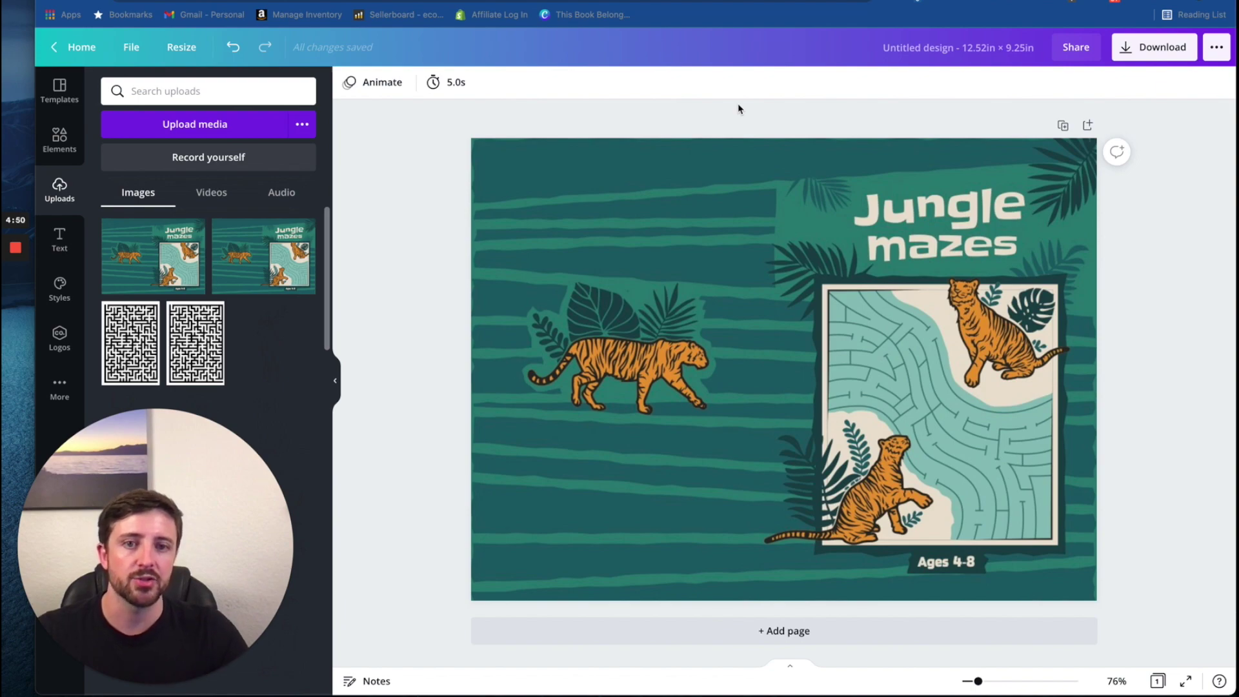
Switch to Photopea and open 15452-Jungle-Mazes-KDP.ai from the jungle-maze-tiger-book-cover-design folder in Downloads
{"action": "key", "text": "ctrl+Tab"}
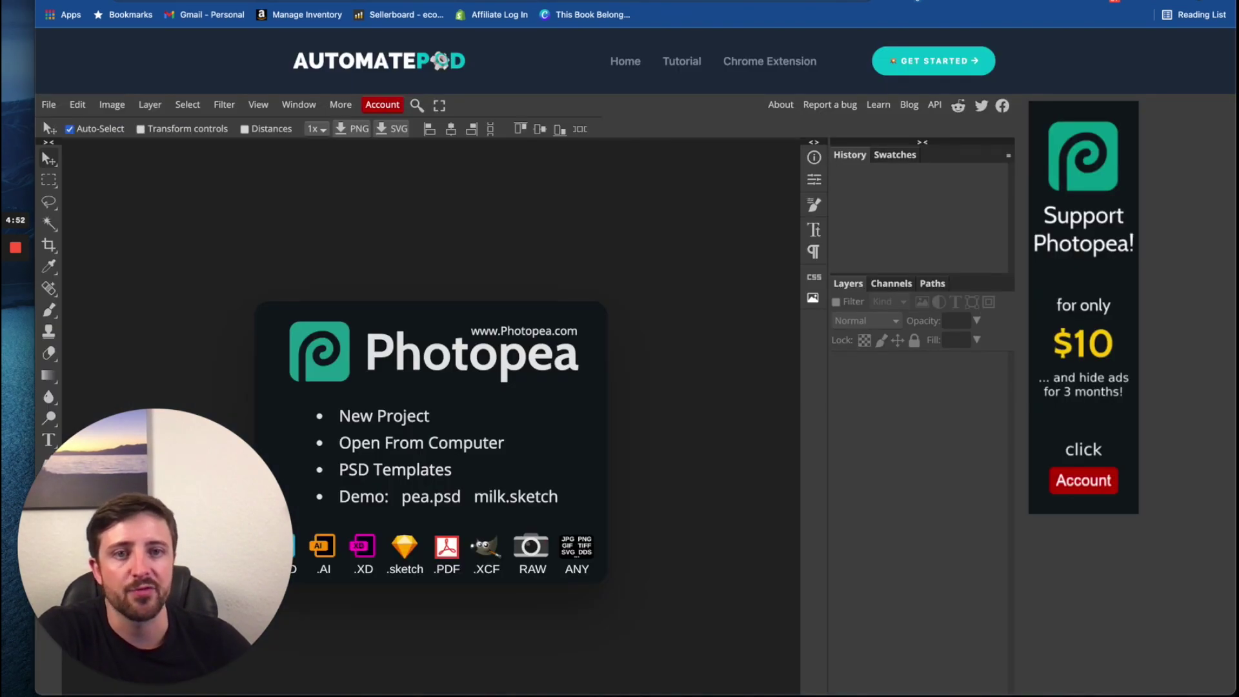
{"action": "left_click_drag", "start_coordinate": [198, 578], "coordinate": [1126, 579]}
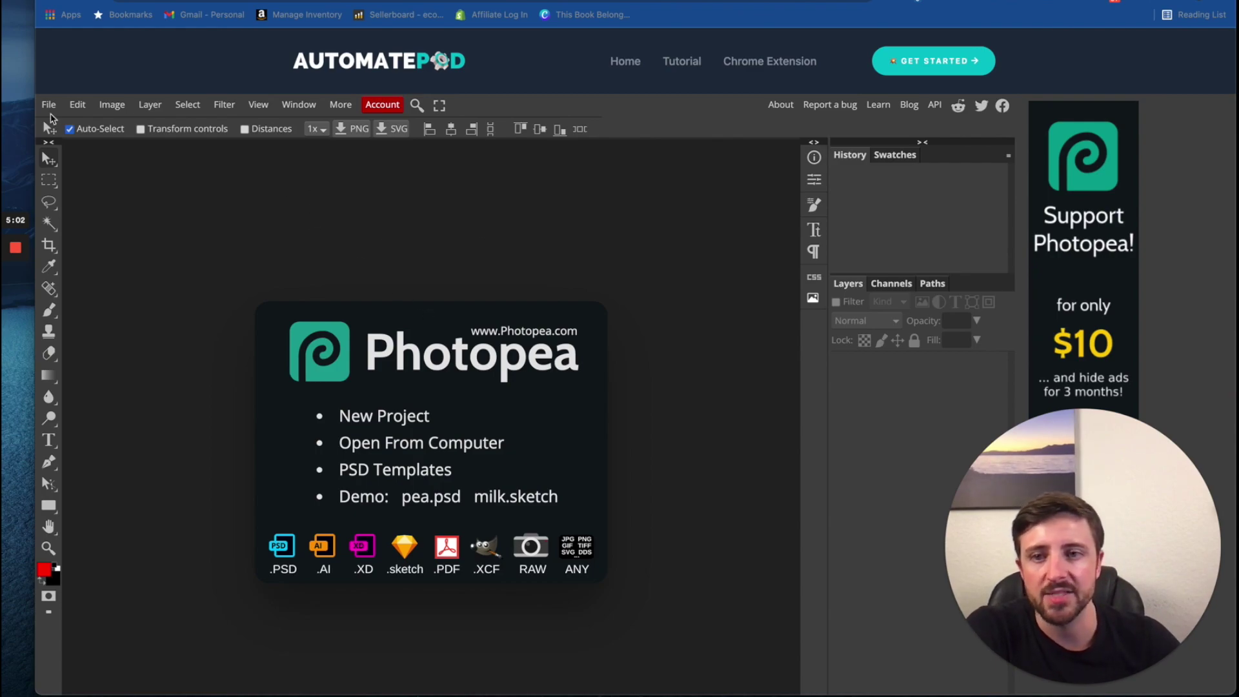
{"action": "left_click", "coordinate": [54, 107]}
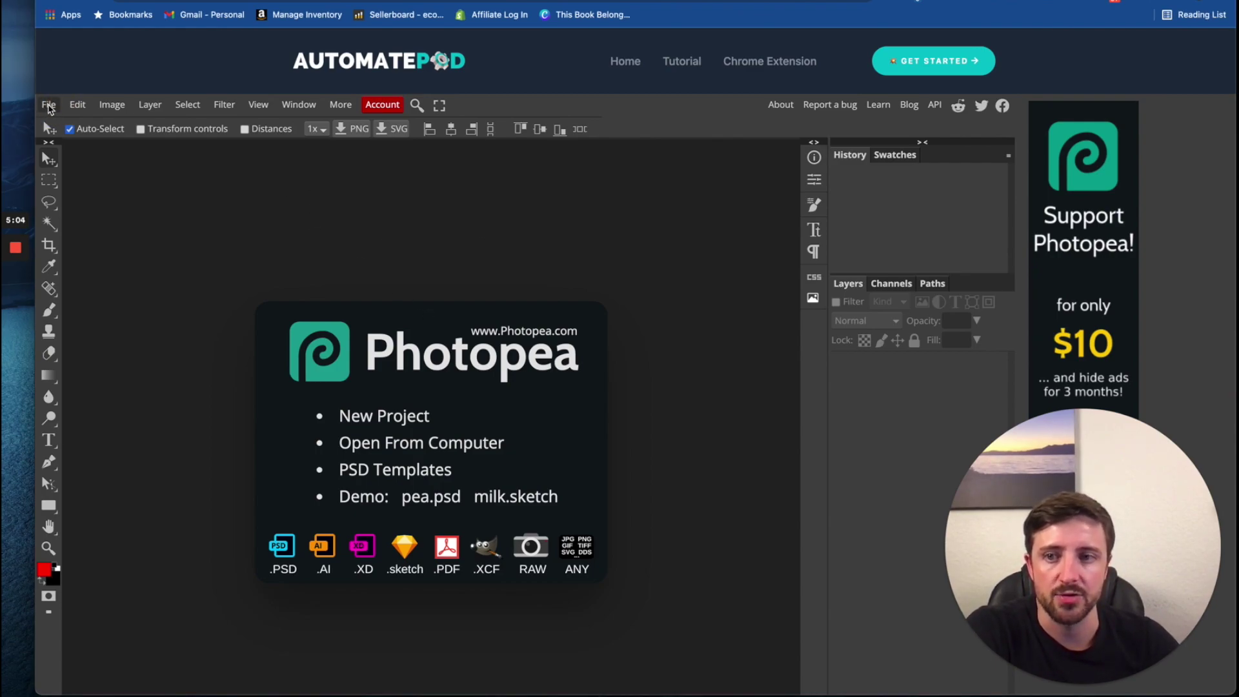
{"action": "left_click", "coordinate": [55, 107]}
{"action": "left_click", "coordinate": [71, 146]}
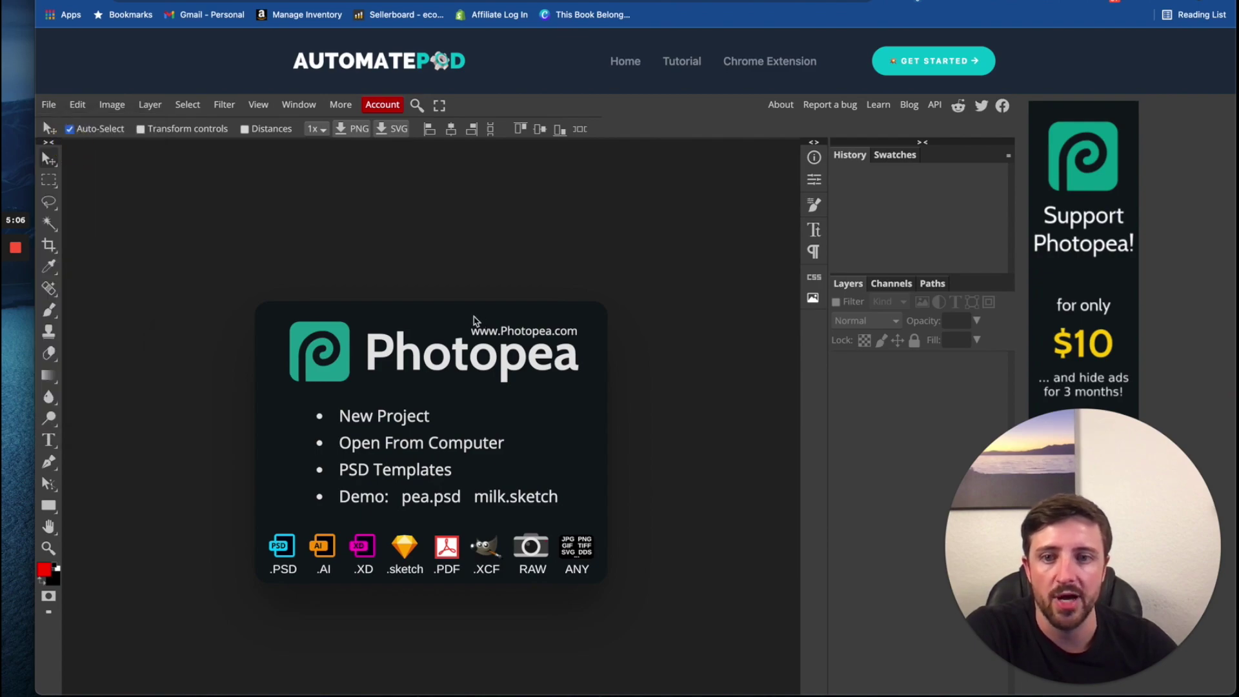
{"action": "left_click", "coordinate": [410, 205]}
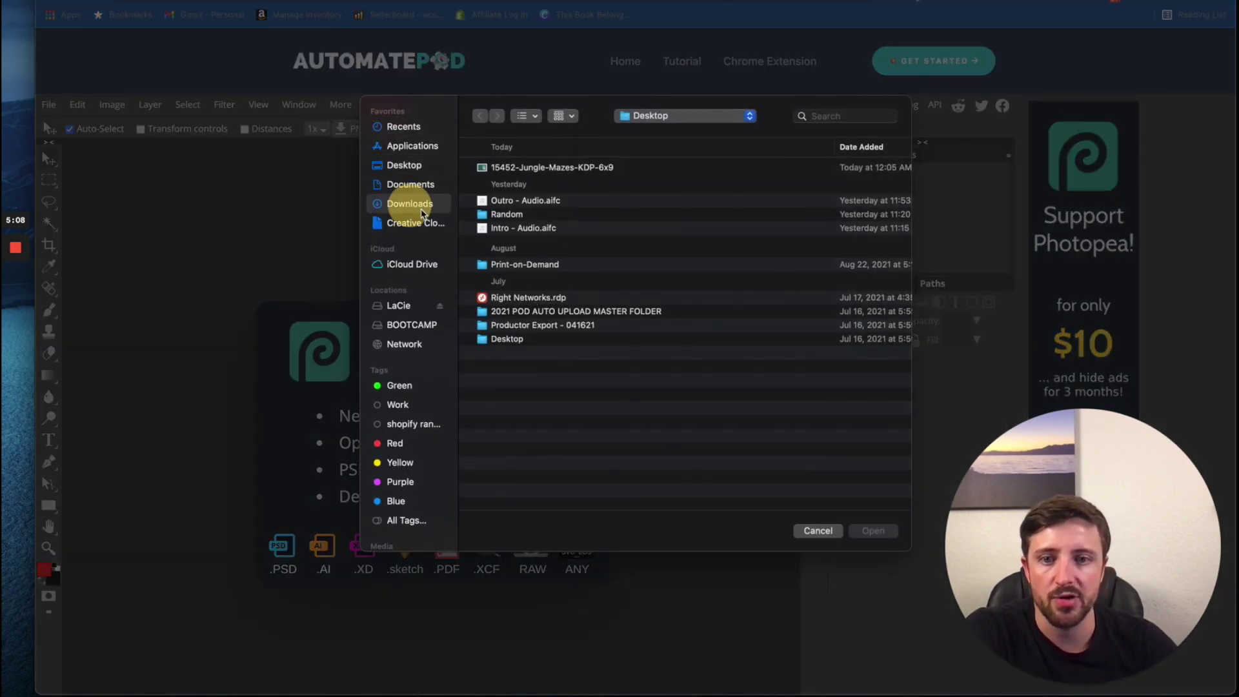
{"action": "double_click", "coordinate": [552, 183]}
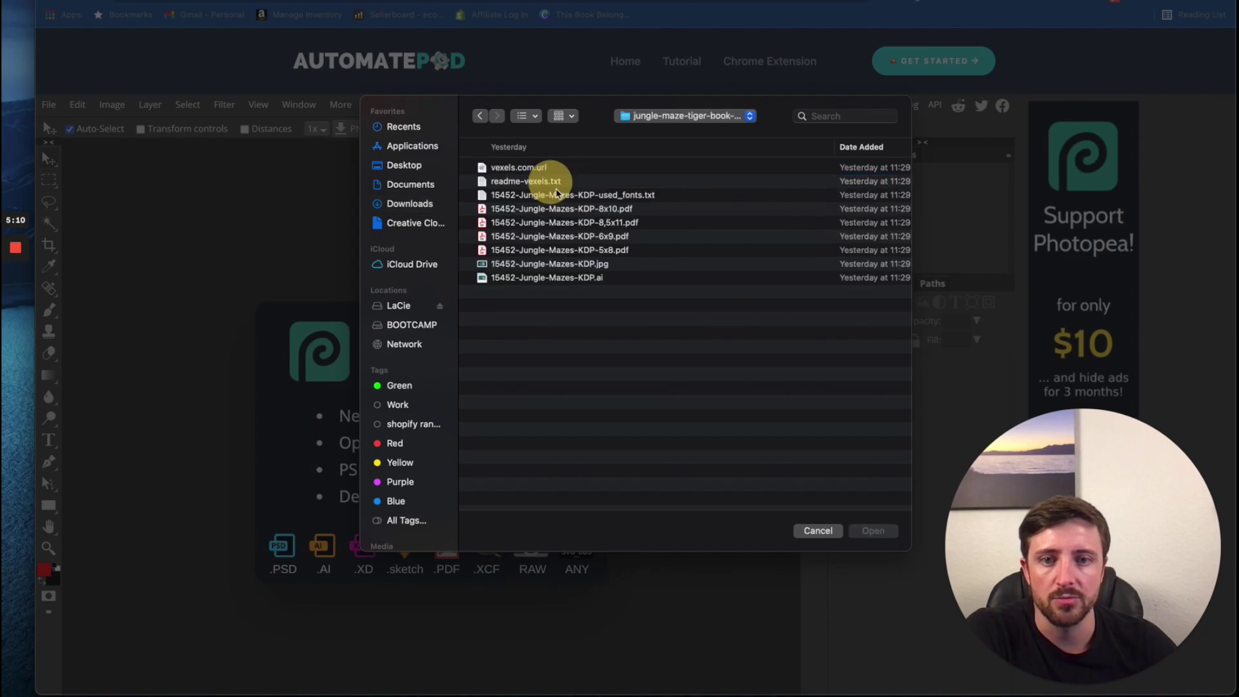
{"action": "double_click", "coordinate": [589, 279]}
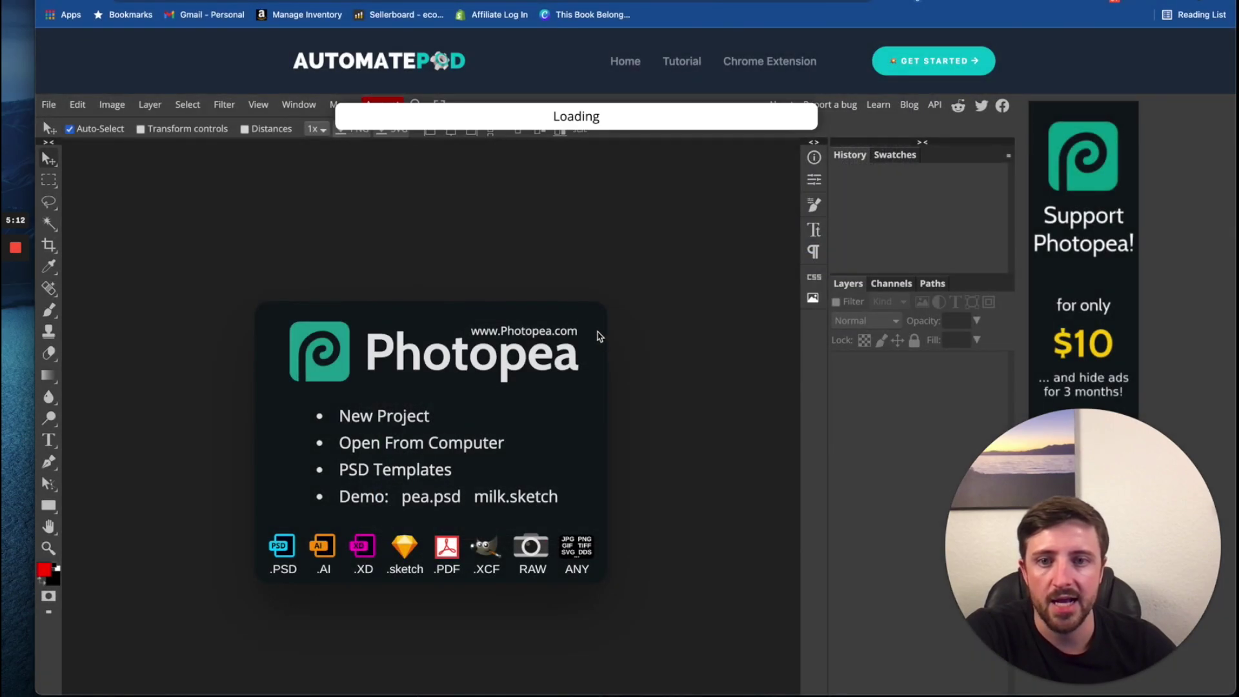
{"action": "mouse_move", "coordinate": [13, 298]}
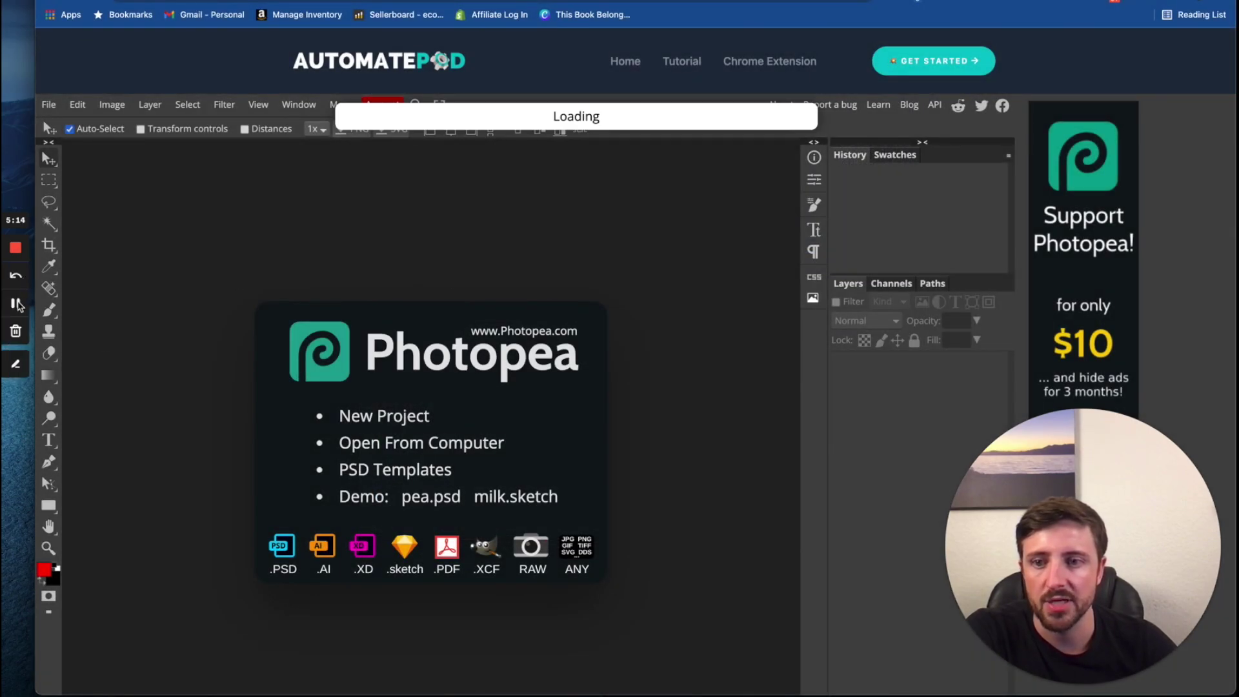
Crop the canvas to the 6x9 cover design in the upper-left part of the artwork
{"action": "scroll", "coordinate": [359, 322], "scroll_direction": "down", "scroll_amount": 2}
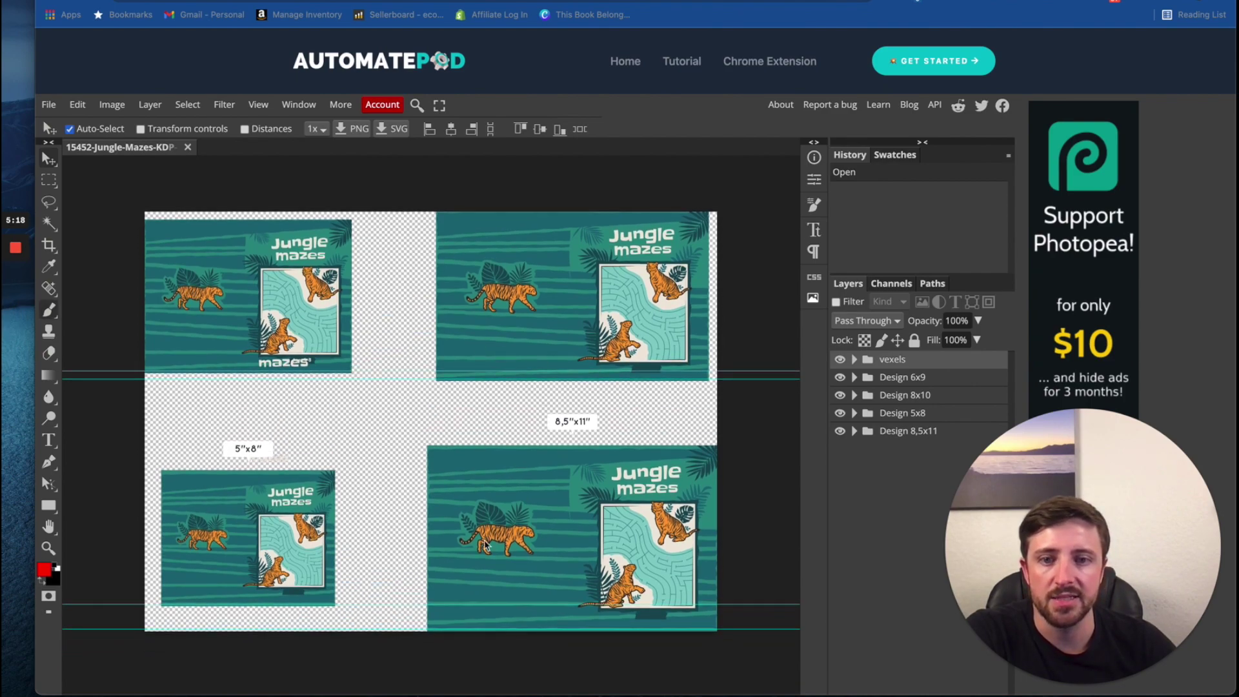
{"action": "left_click", "coordinate": [51, 247]}
{"action": "left_click_drag", "start_coordinate": [717, 421], "coordinate": [351, 394]}
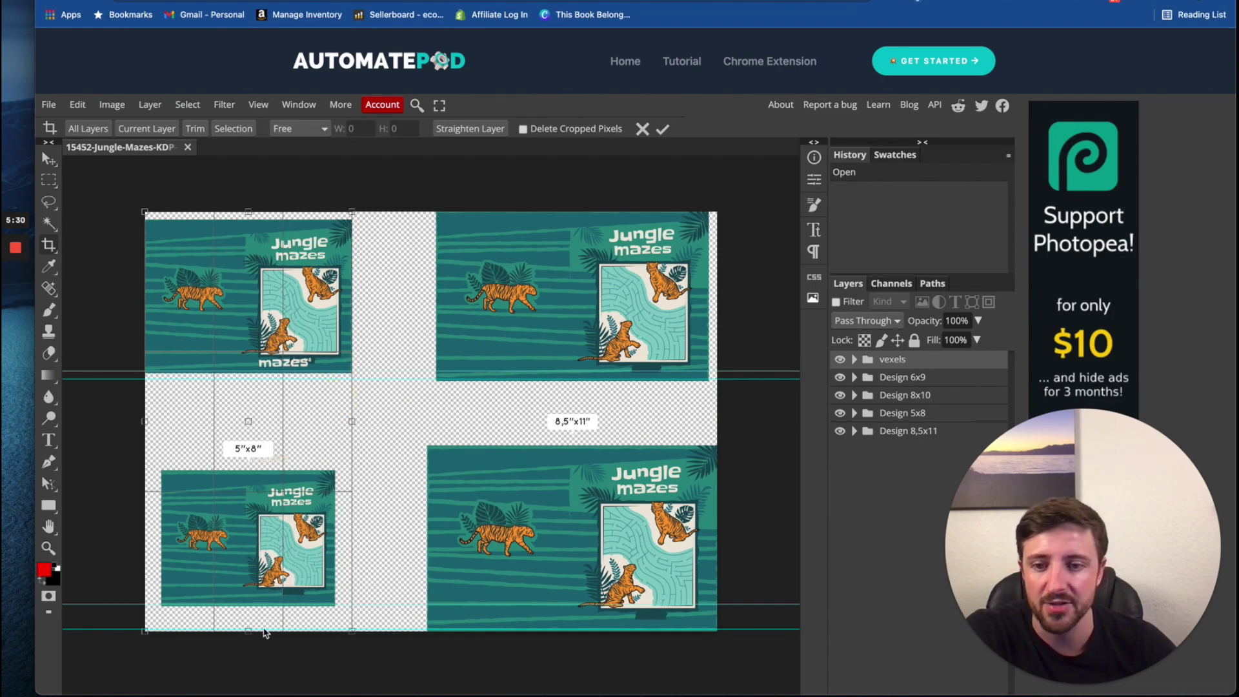
{"action": "left_click_drag", "start_coordinate": [248, 632], "coordinate": [251, 375]}
{"action": "left_click_drag", "start_coordinate": [249, 214], "coordinate": [249, 219]}
{"action": "key", "text": "Return"}
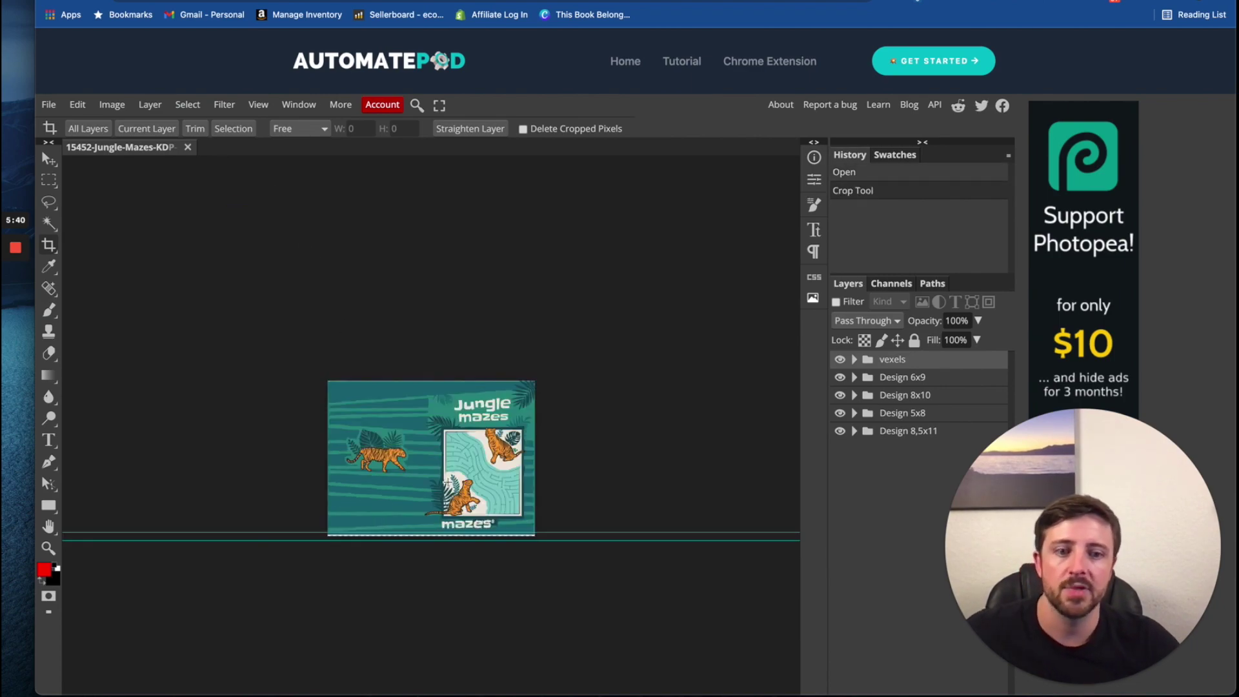
Delete the outlined letters of the word "mazes" below "Jungle" in the front cover title
{"action": "key", "text": "ctrl+0"}
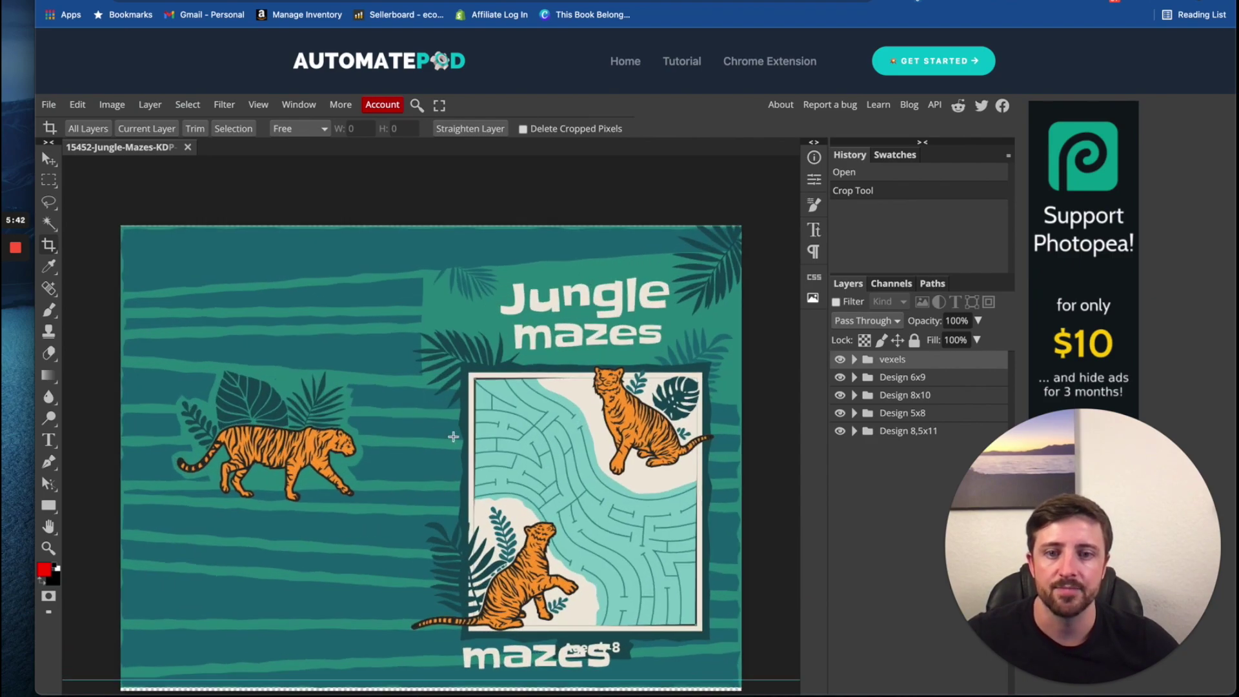
{"action": "scroll", "coordinate": [452, 436], "scroll_direction": "down", "scroll_amount": 1}
{"action": "left_click", "coordinate": [48, 158]}
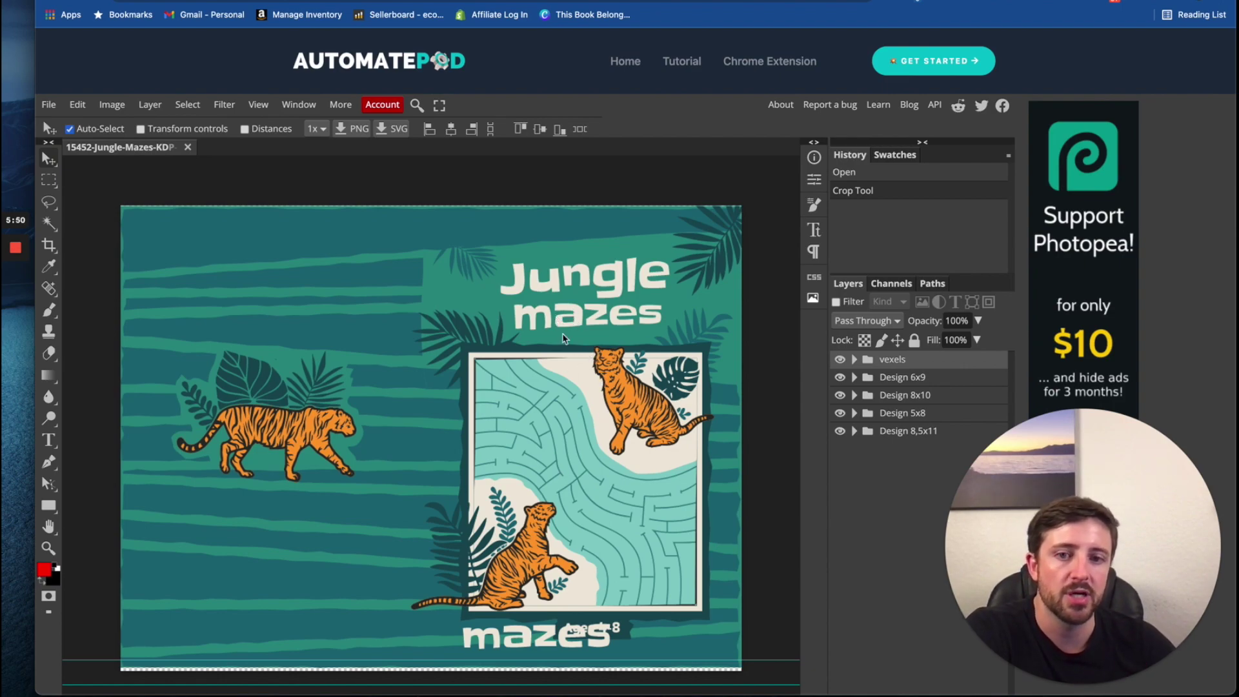
{"action": "left_click", "coordinate": [541, 315]}
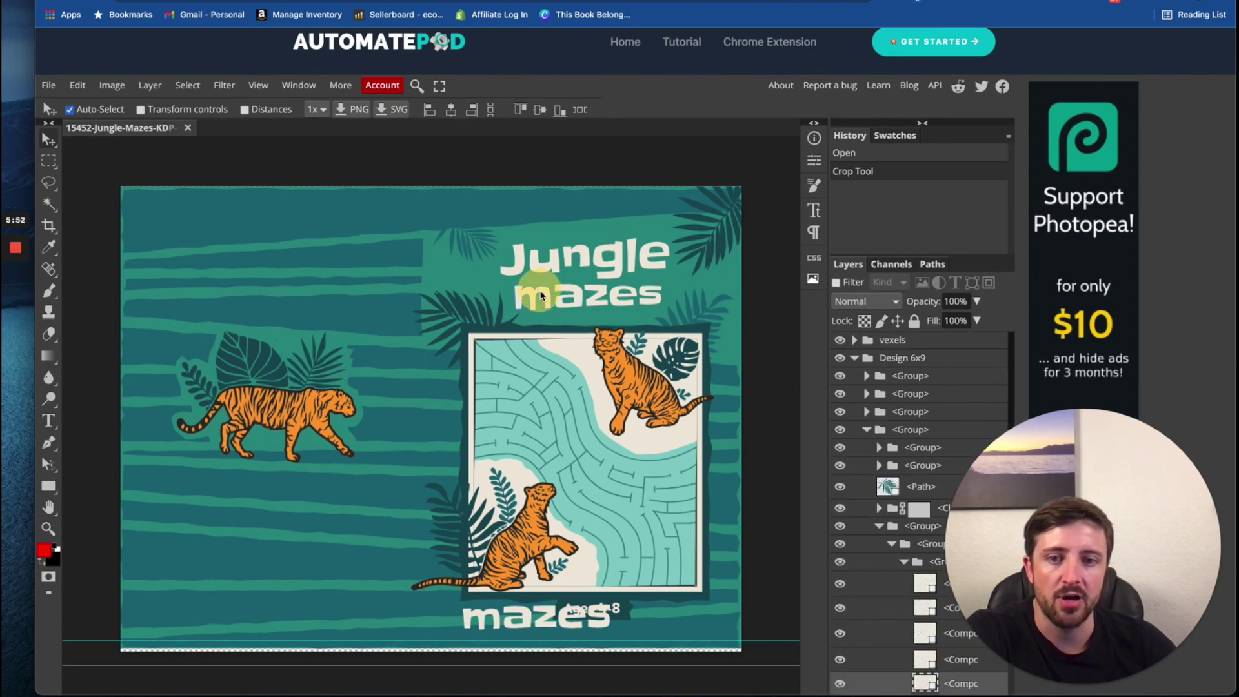
{"action": "left_click", "coordinate": [543, 296]}
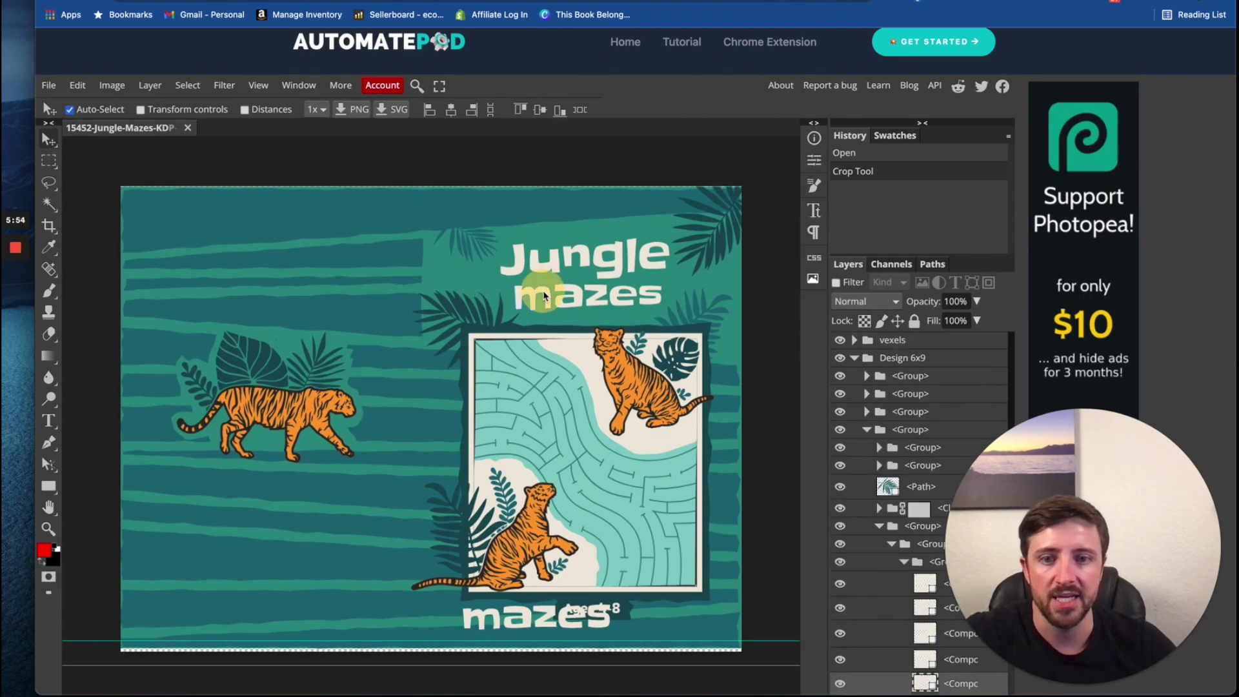
{"action": "key", "text": "Delete"}
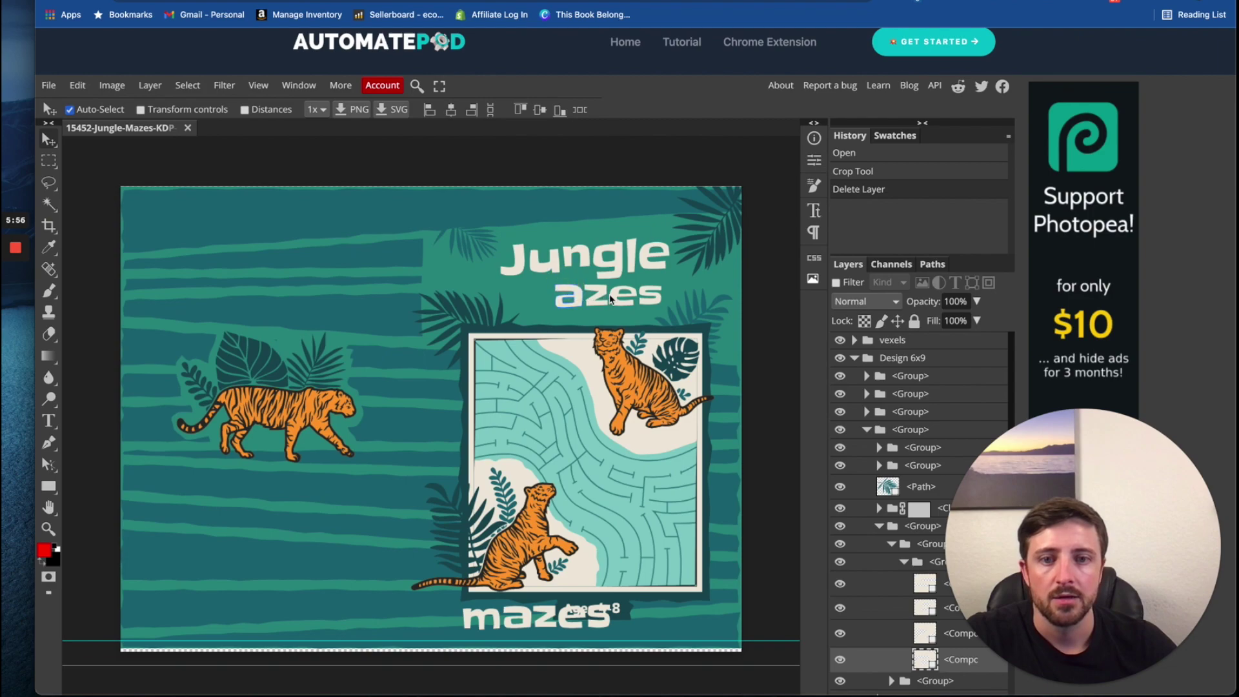
{"action": "key", "text": "Delete"}
{"action": "left_click", "coordinate": [604, 294]}
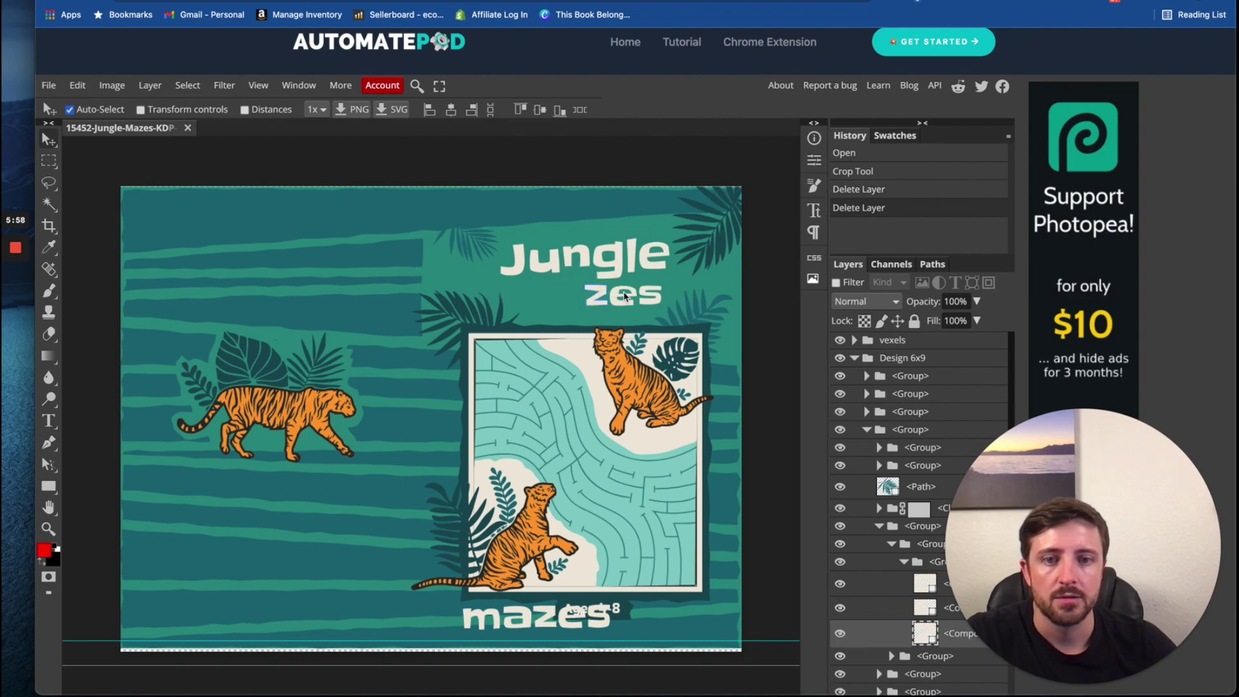
{"action": "key", "text": "Delete"}
{"action": "left_click", "coordinate": [618, 300]}
{"action": "key", "text": "Delete"}
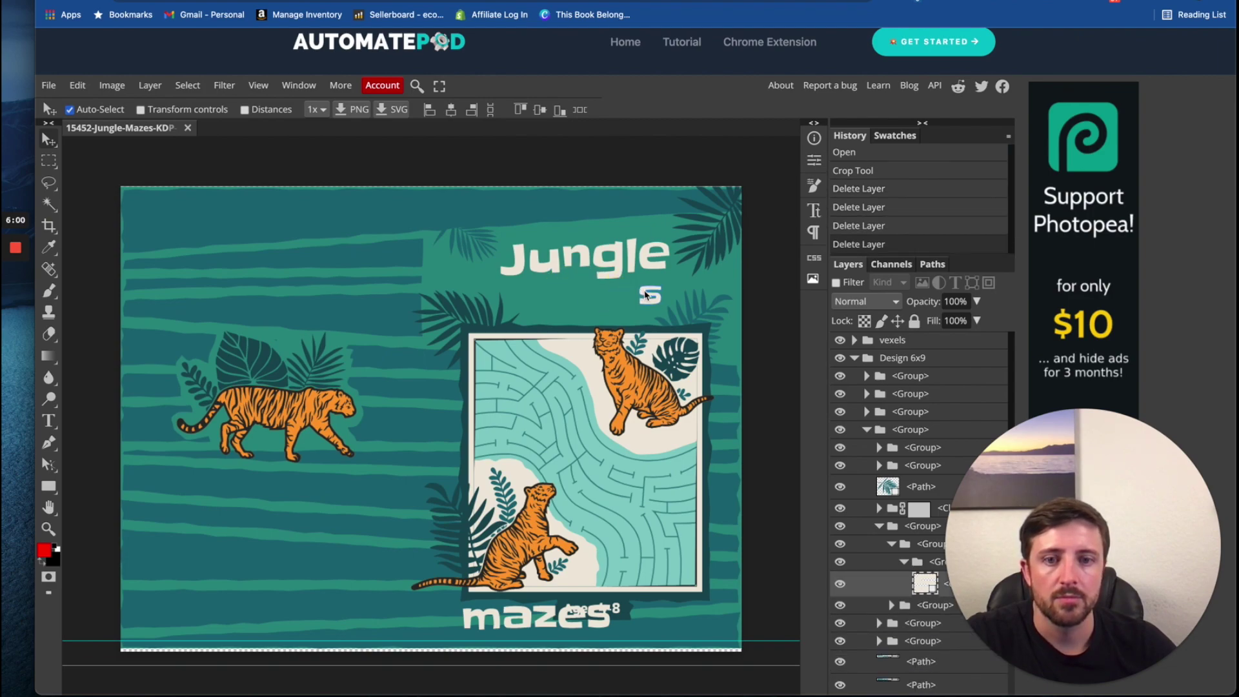
{"action": "key", "text": "Delete"}
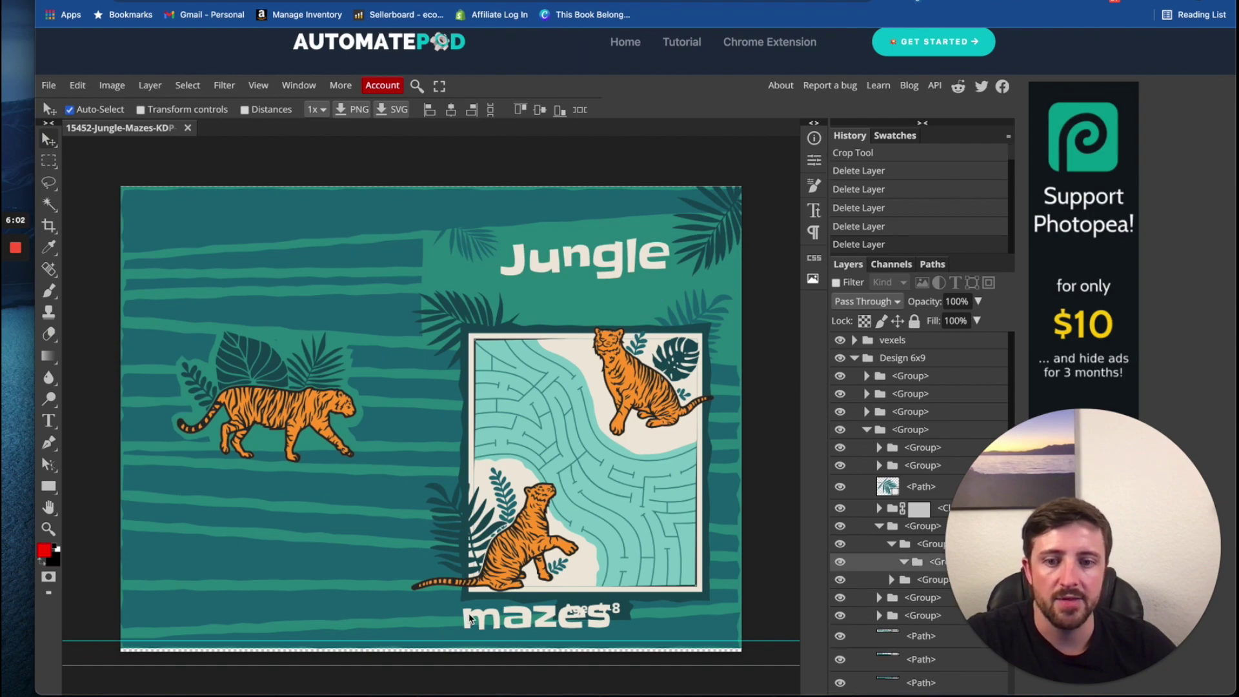
Move the editable "mazes" text from the bottom of the front cover to below "Jungle" and reword it as "Coloring Book"
{"action": "left_click_drag", "start_coordinate": [469, 618], "coordinate": [481, 301]}
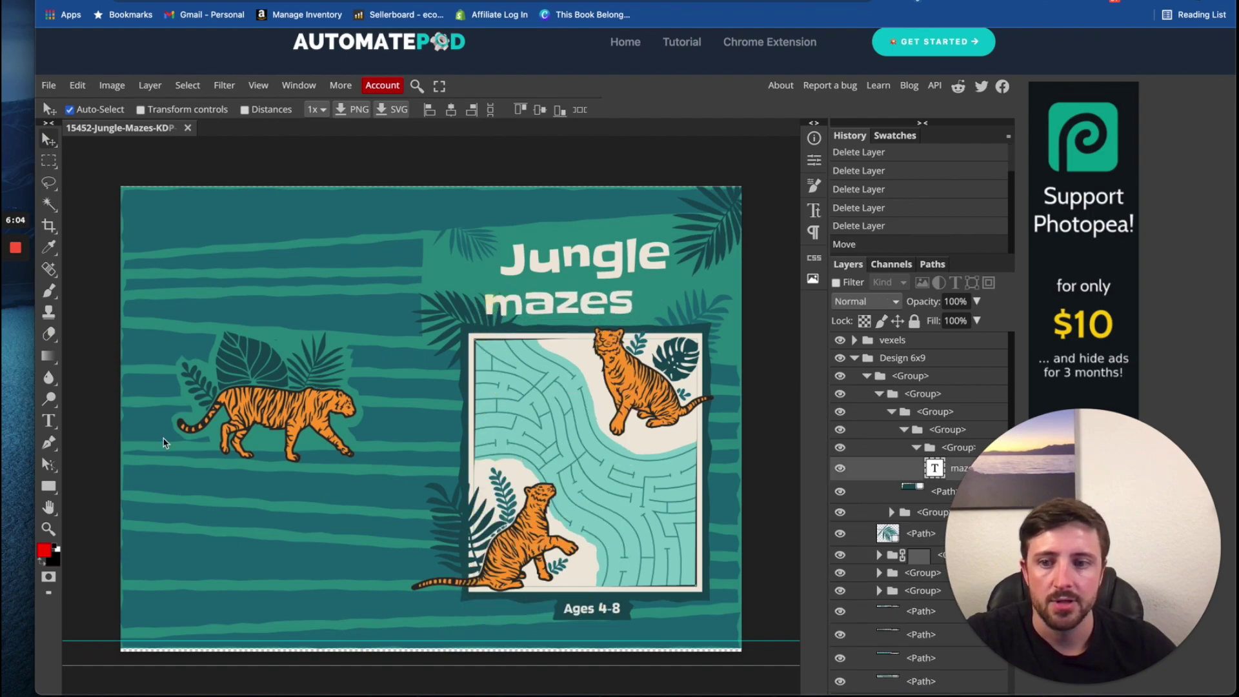
{"action": "left_click", "coordinate": [48, 420]}
{"action": "left_click", "coordinate": [535, 305]}
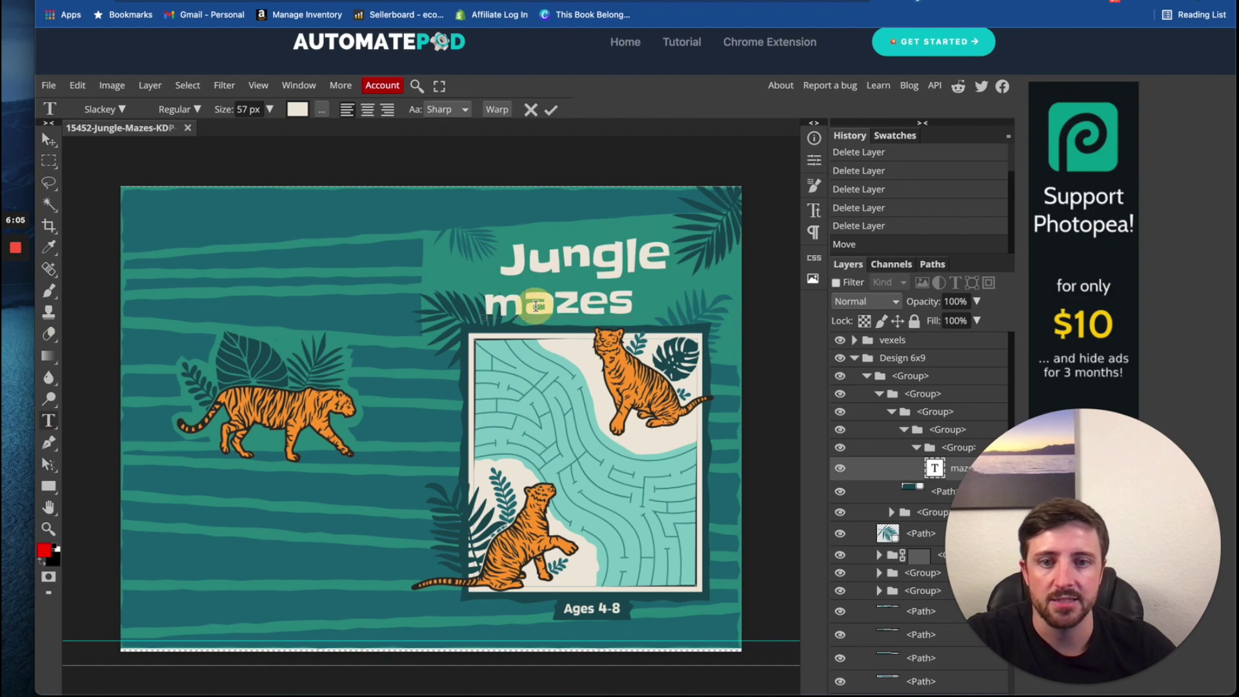
{"action": "double_click", "coordinate": [535, 306]}
{"action": "type", "text": "Cl"}
{"action": "type", "text": "oloring"}
{"action": "type", "text": " Bo"}
Reduce the whole "Coloring Book" text to a font size of 44 px
{"action": "left_click", "coordinate": [523, 293]}
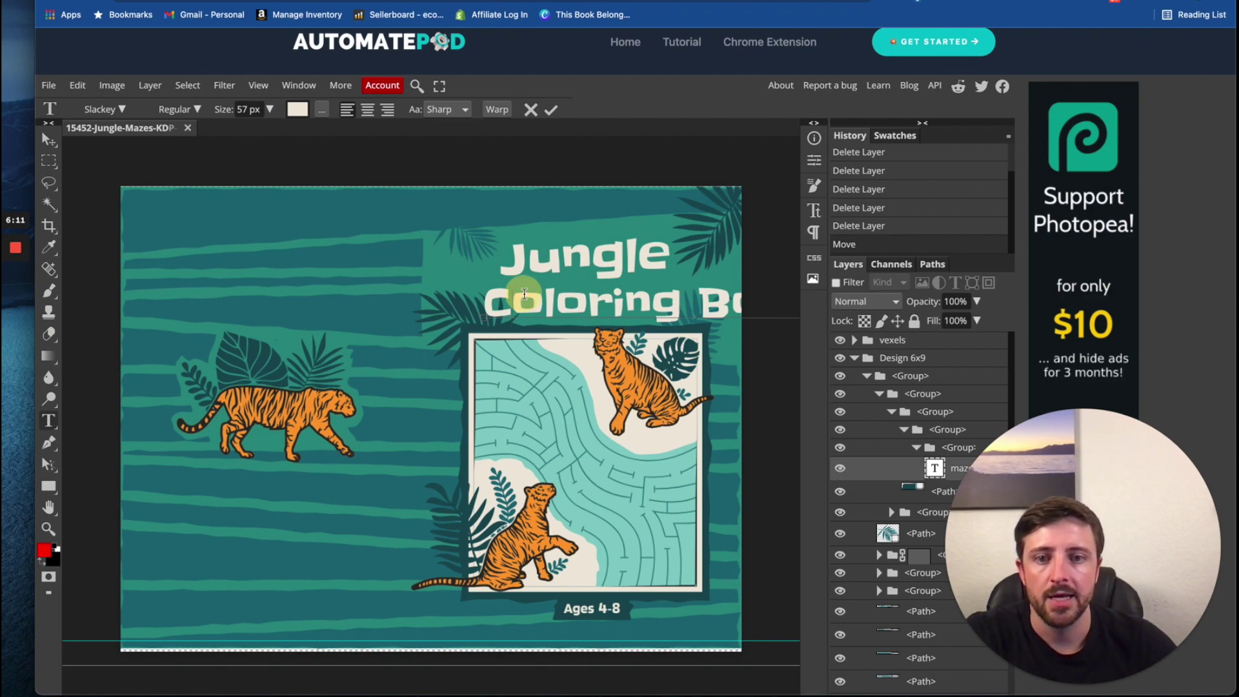
{"action": "double_click", "coordinate": [513, 297]}
{"action": "left_click", "coordinate": [501, 300]}
{"action": "double_click", "coordinate": [501, 300]}
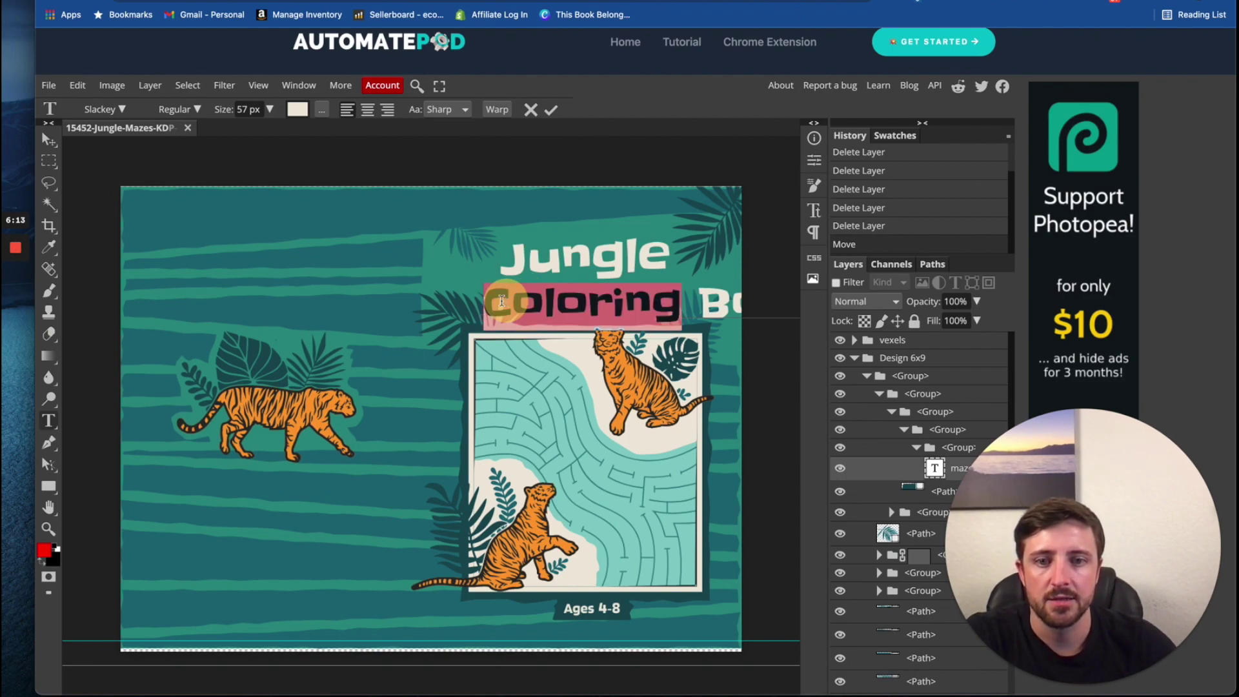
{"action": "triple_click", "coordinate": [491, 300]}
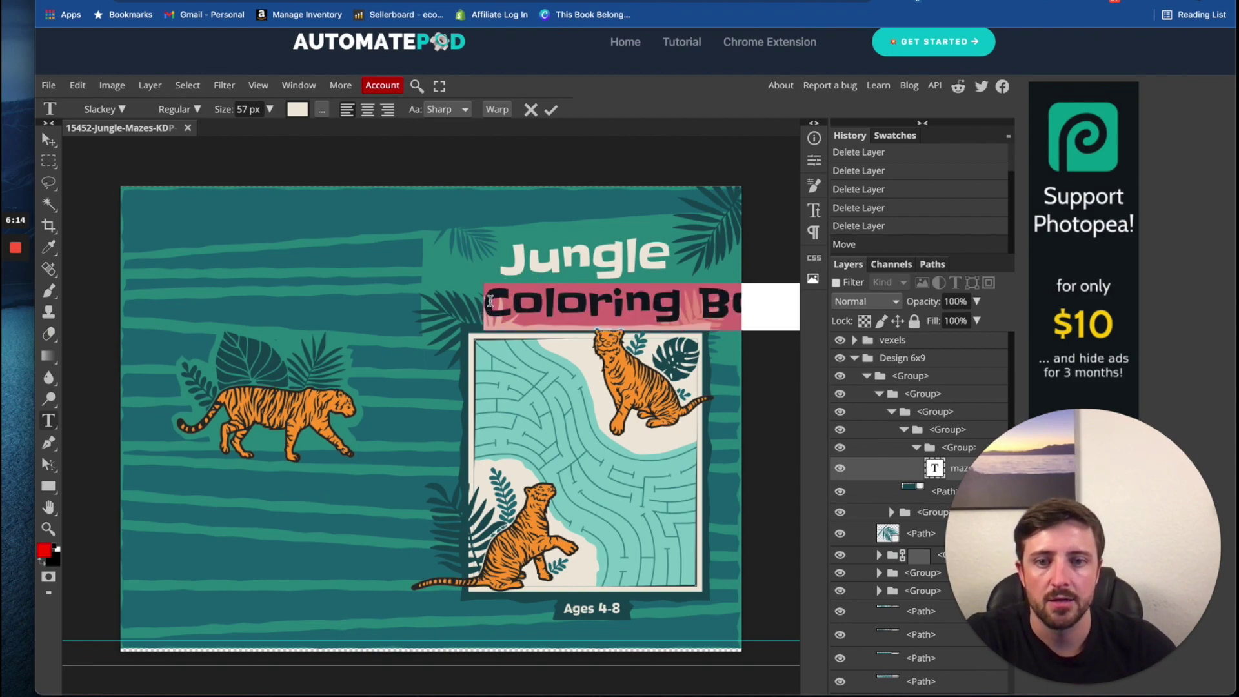
{"action": "left_click", "coordinate": [270, 110]}
{"action": "left_click_drag", "start_coordinate": [261, 134], "coordinate": [251, 132]}
{"action": "left_click", "coordinate": [272, 178]}
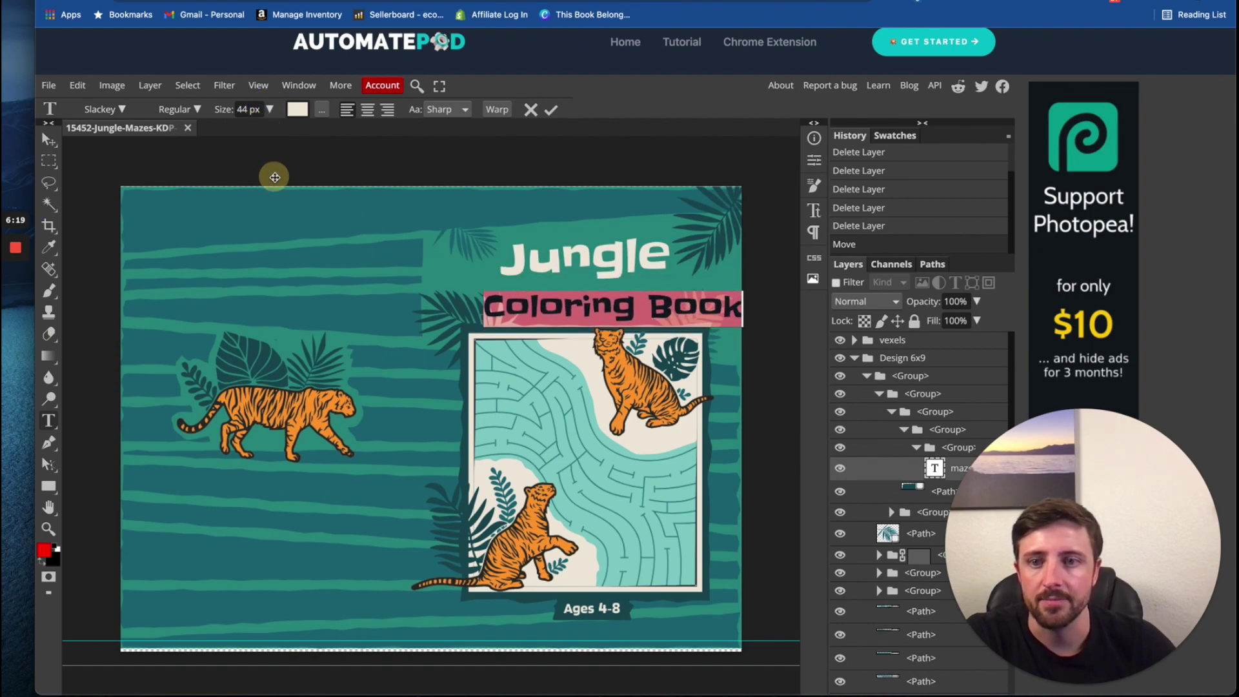
{"action": "left_click", "coordinate": [591, 149]}
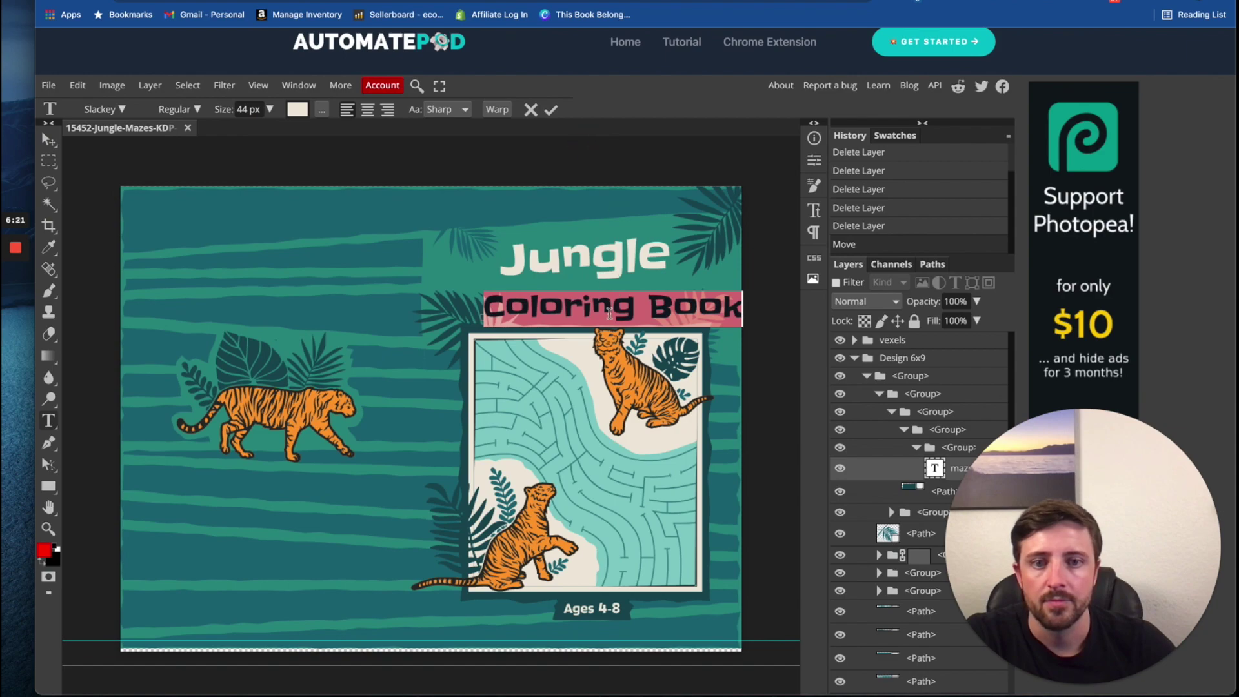
{"action": "left_click", "coordinate": [608, 311]}
Reposition the "Coloring Book" line so it sits roughly centred under "Jungle", above the maze frame
{"action": "left_click", "coordinate": [49, 139]}
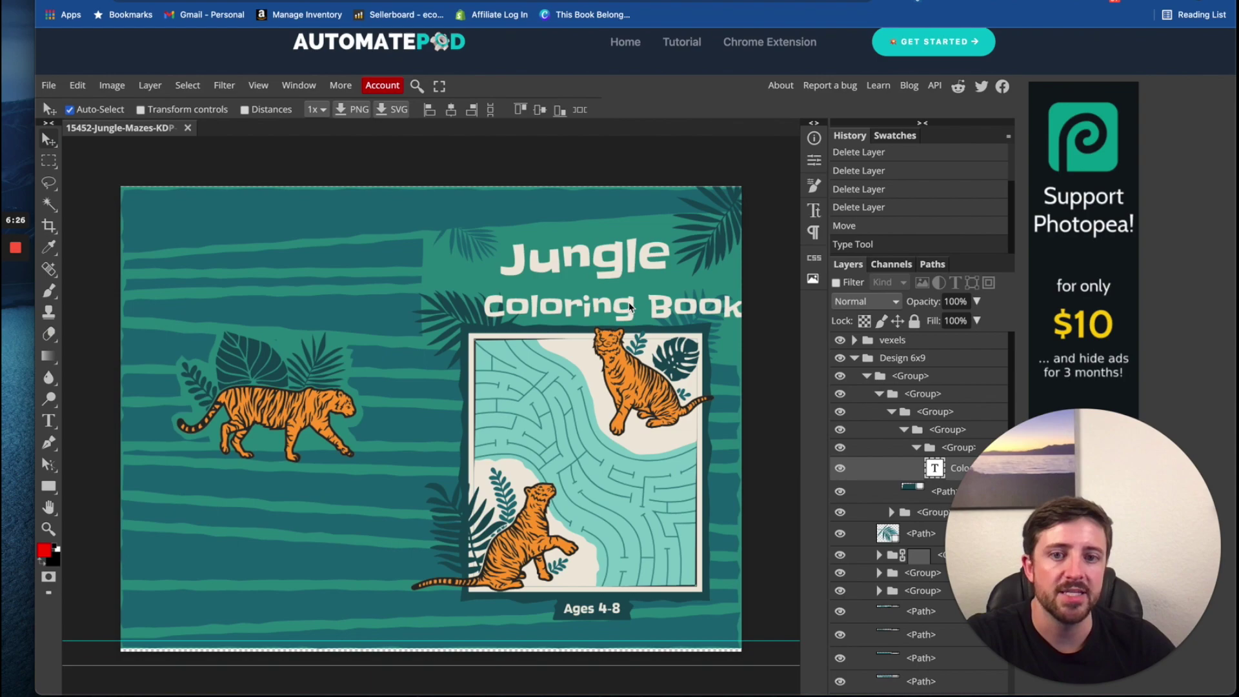
{"action": "left_click_drag", "start_coordinate": [632, 307], "coordinate": [595, 300]}
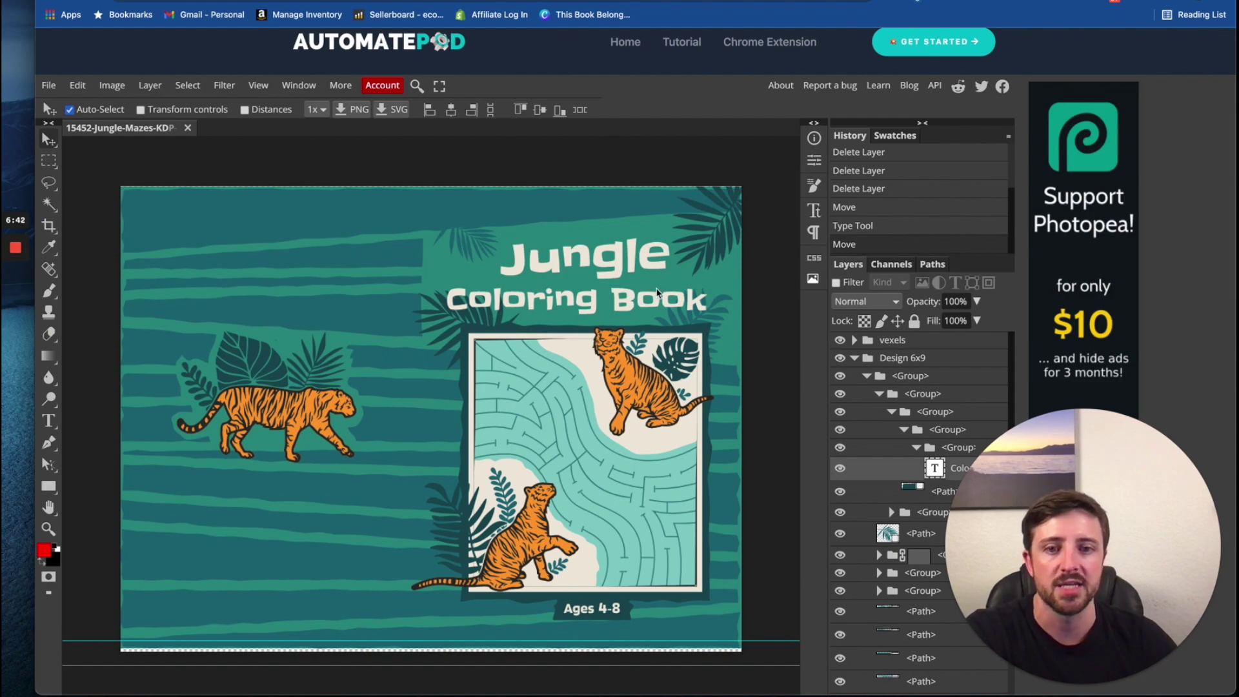
{"action": "left_click_drag", "start_coordinate": [592, 308], "coordinate": [604, 306]}
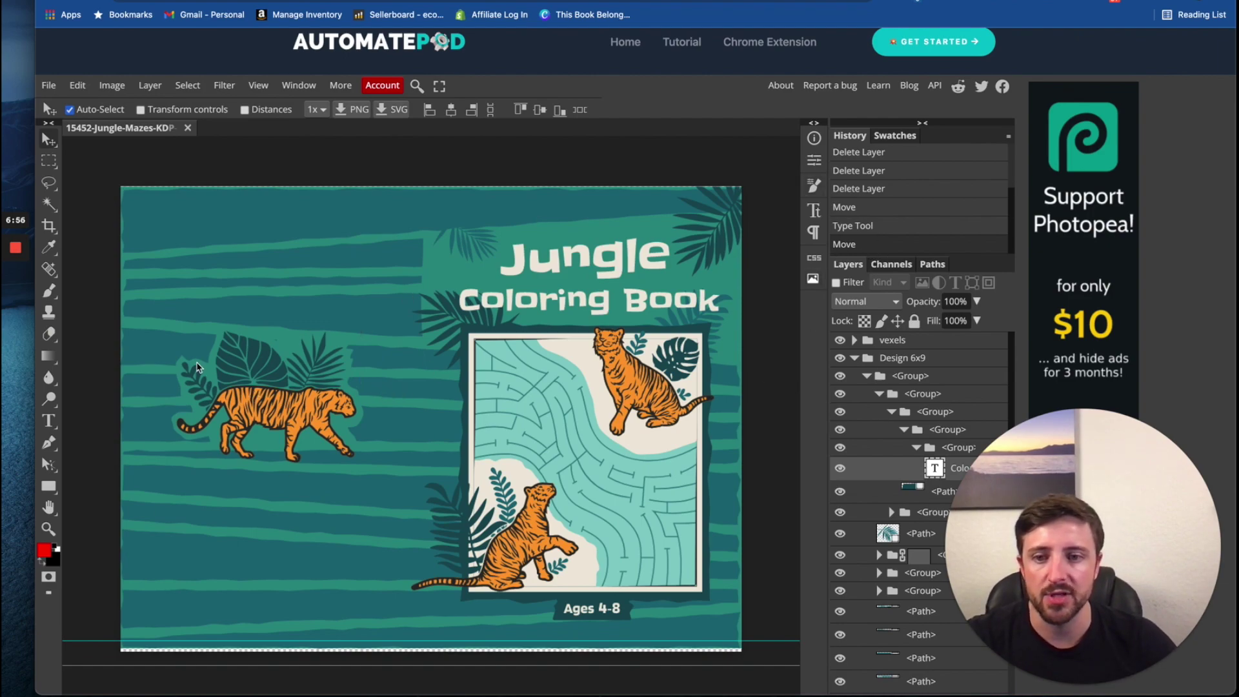
Delete the tiger's orange fill, green backing shape and main outline pieces from the back cover
{"action": "left_click", "coordinate": [234, 410]}
{"action": "key", "text": "Delete"}
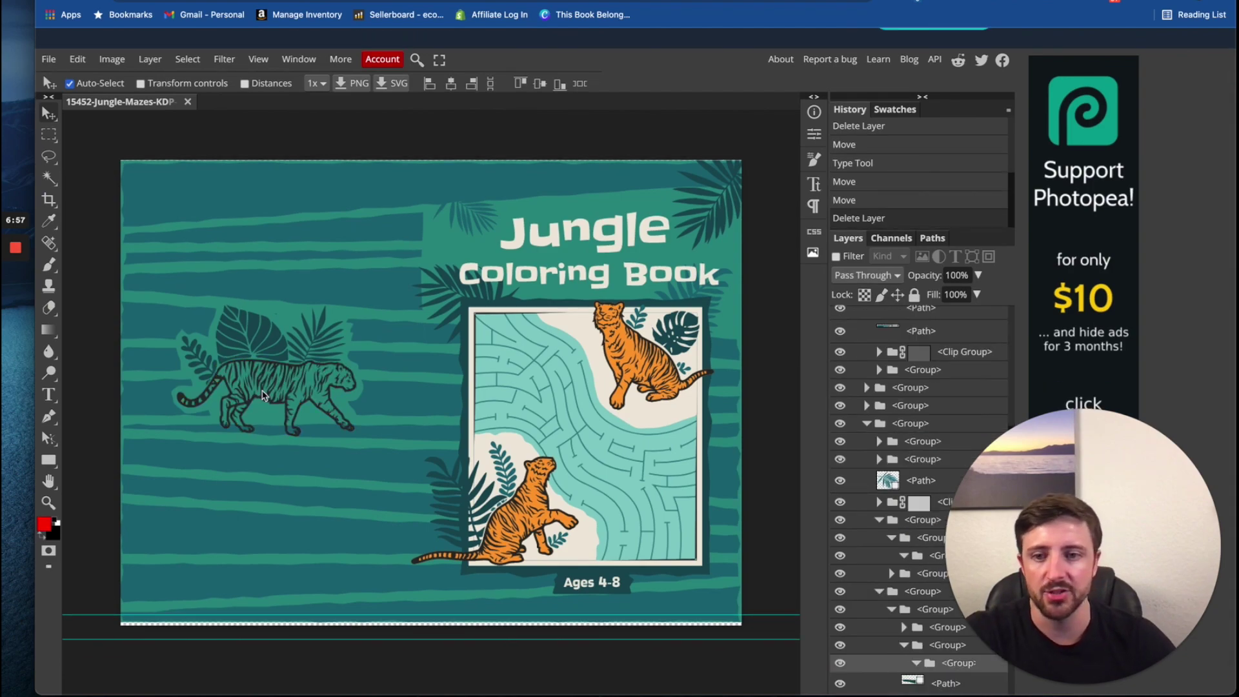
{"action": "left_click", "coordinate": [264, 391]}
{"action": "key", "text": "Delete"}
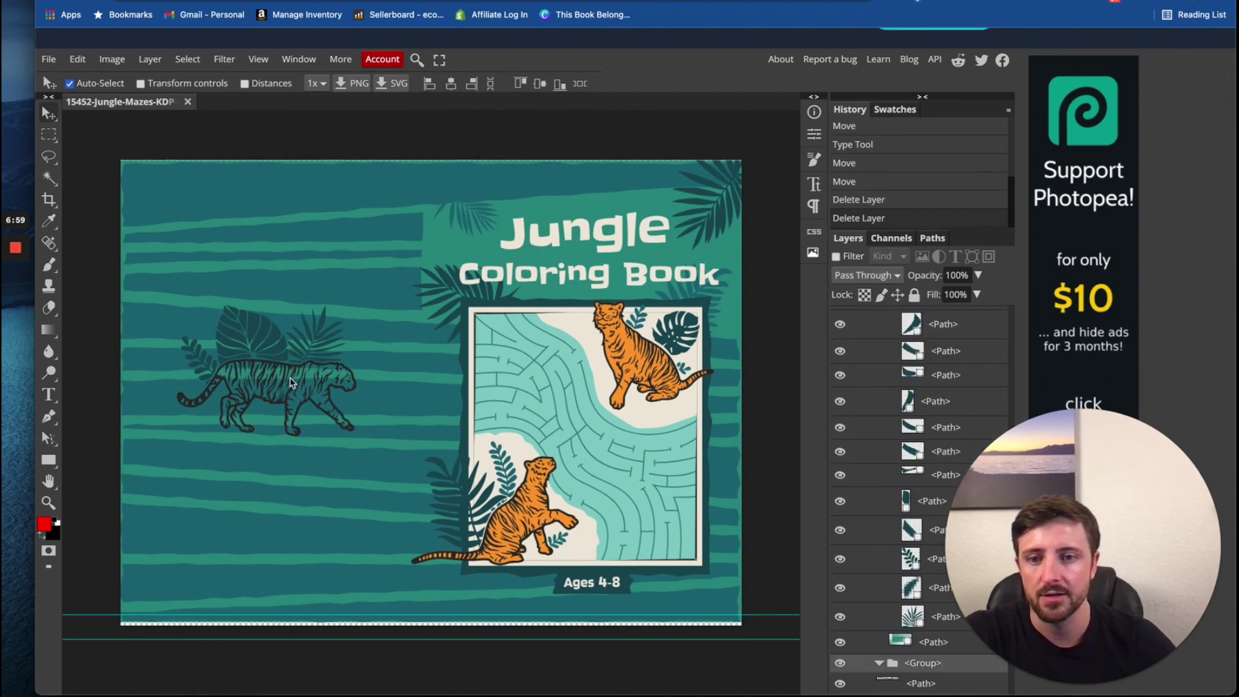
{"action": "left_click", "coordinate": [296, 373]}
{"action": "key", "text": "Delete"}
{"action": "left_click", "coordinate": [296, 372]}
{"action": "key", "text": "Delete"}
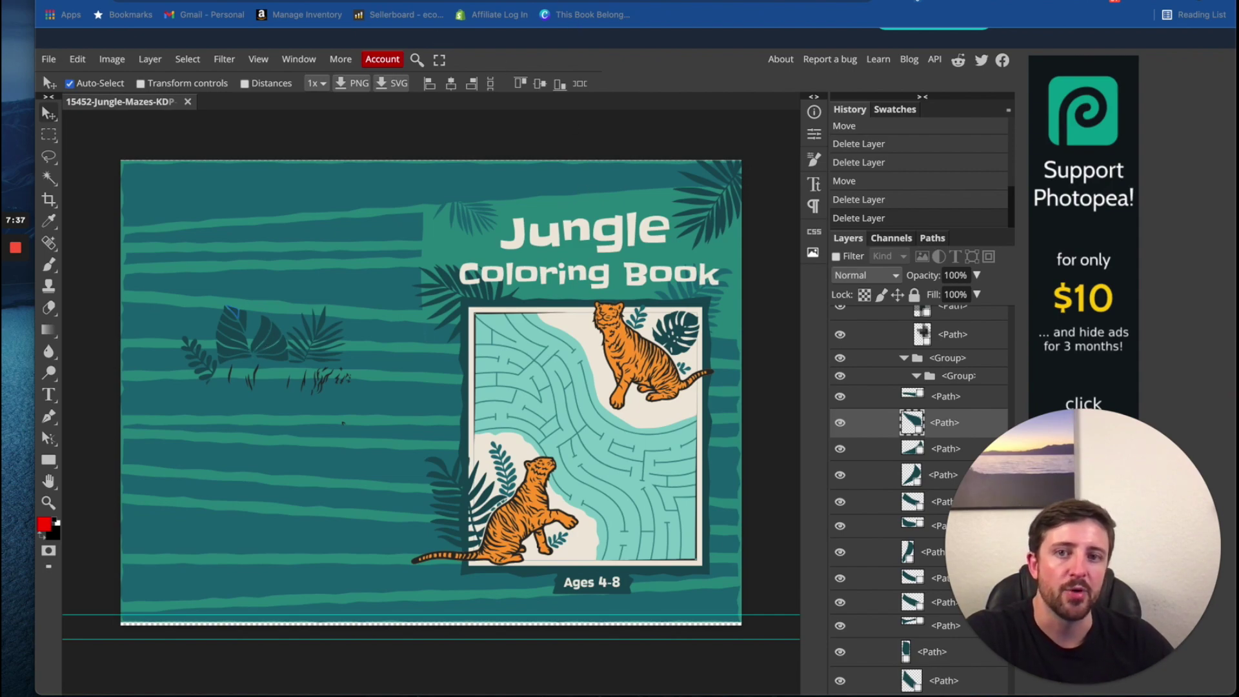
Switch to the Vexels site and search its designs for "jungle"
{"action": "left_click", "coordinate": [582, 1]}
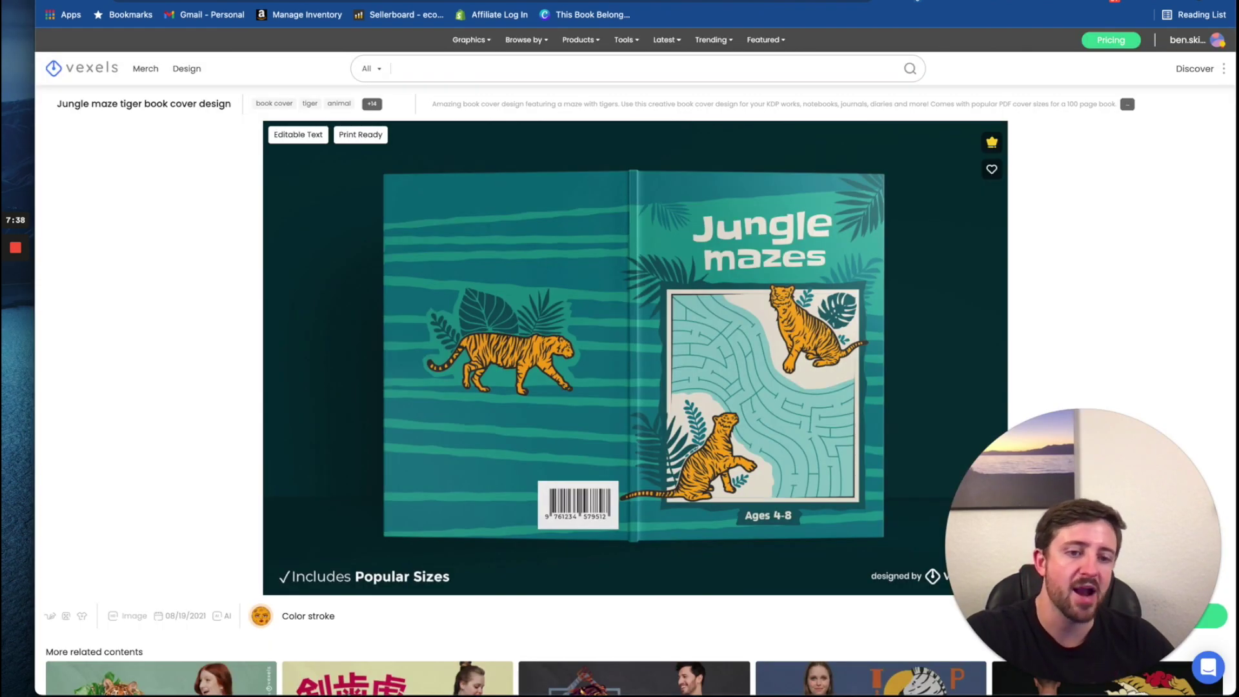
{"action": "left_click", "coordinate": [652, 69]}
{"action": "type", "text": "jungle"}
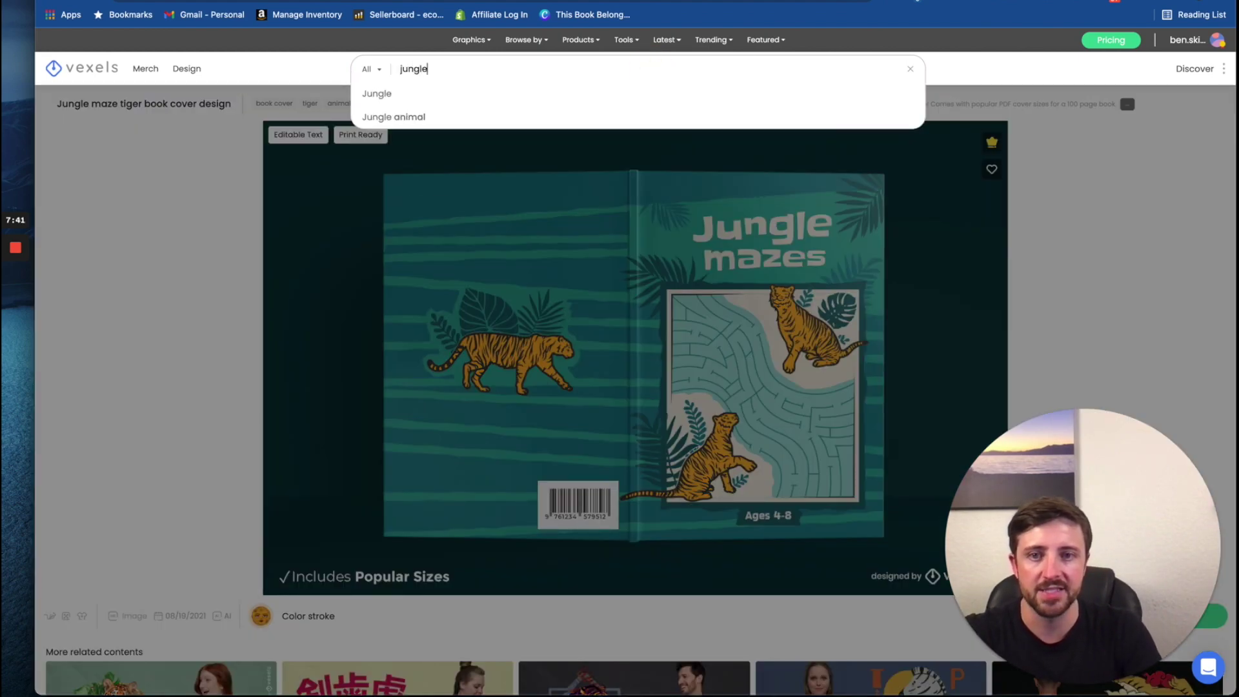
{"action": "key", "text": "Return"}
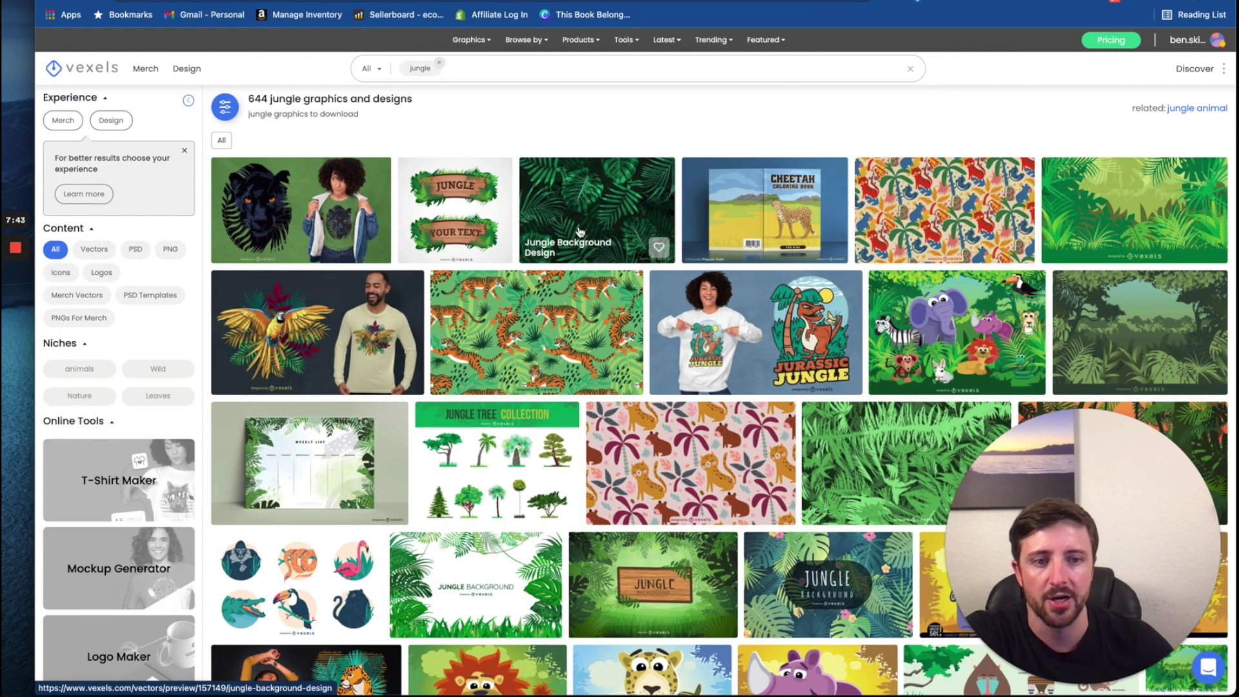
Download the "Black panther animal in jungle t-shirt design" from the results and view the files in its unzipped folder
{"action": "scroll", "coordinate": [583, 260], "scroll_direction": "down", "scroll_amount": 1}
{"action": "scroll", "coordinate": [583, 260], "scroll_direction": "down", "scroll_amount": 3}
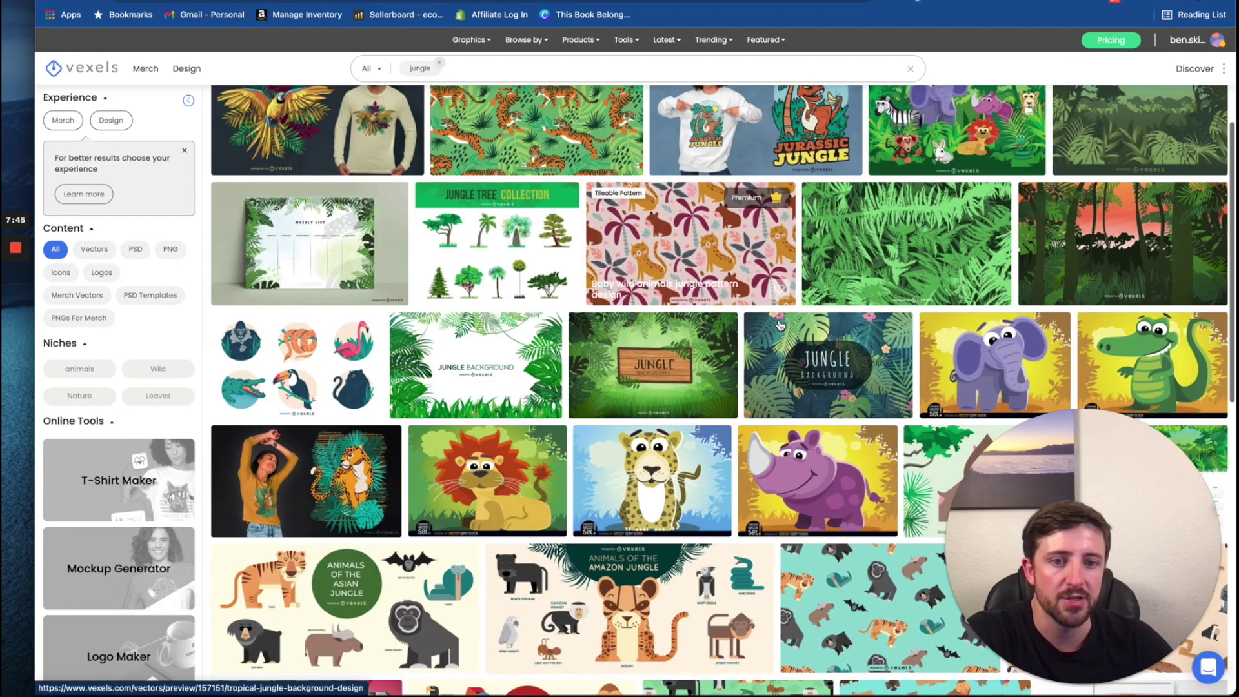
{"action": "scroll", "coordinate": [470, 291], "scroll_direction": "up", "scroll_amount": 3}
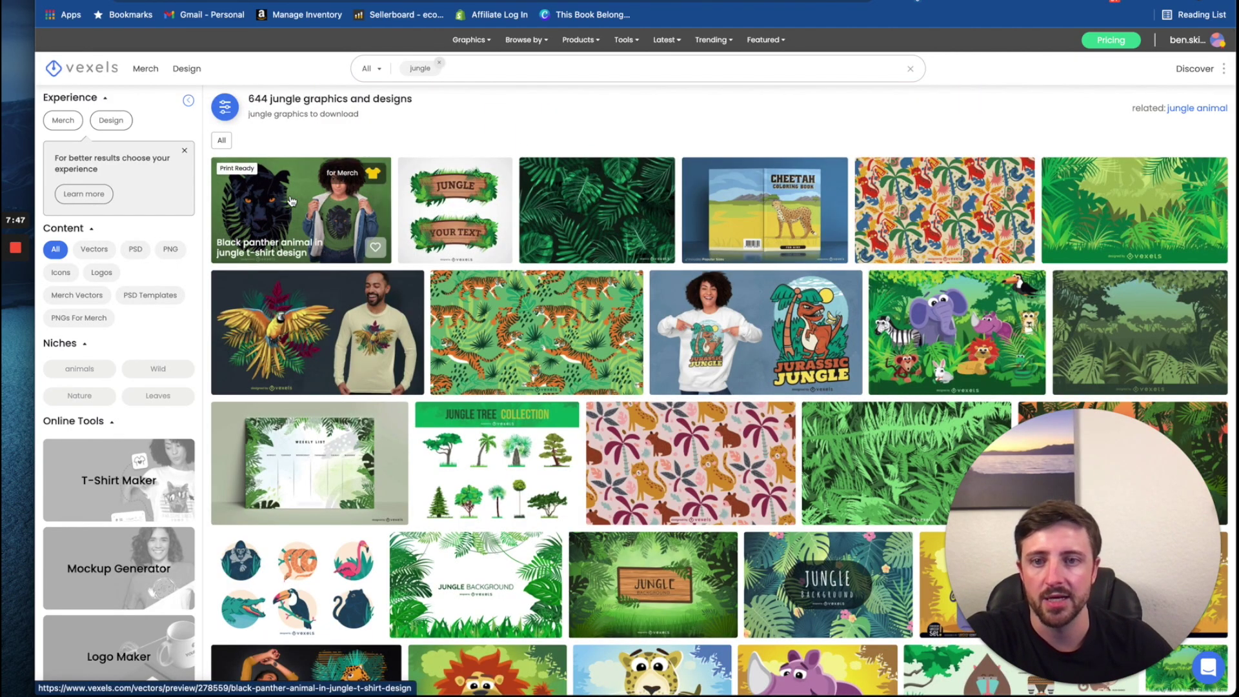
{"action": "mouse_move", "coordinate": [365, 236]}
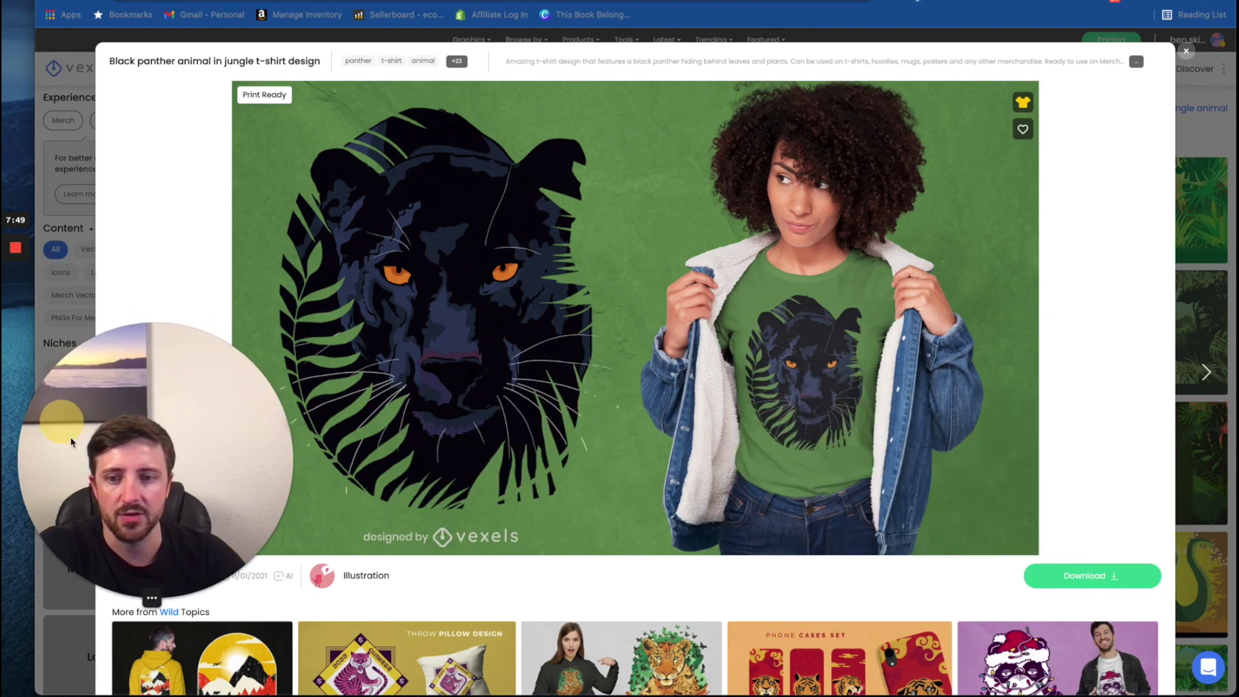
{"action": "left_click", "coordinate": [1084, 578]}
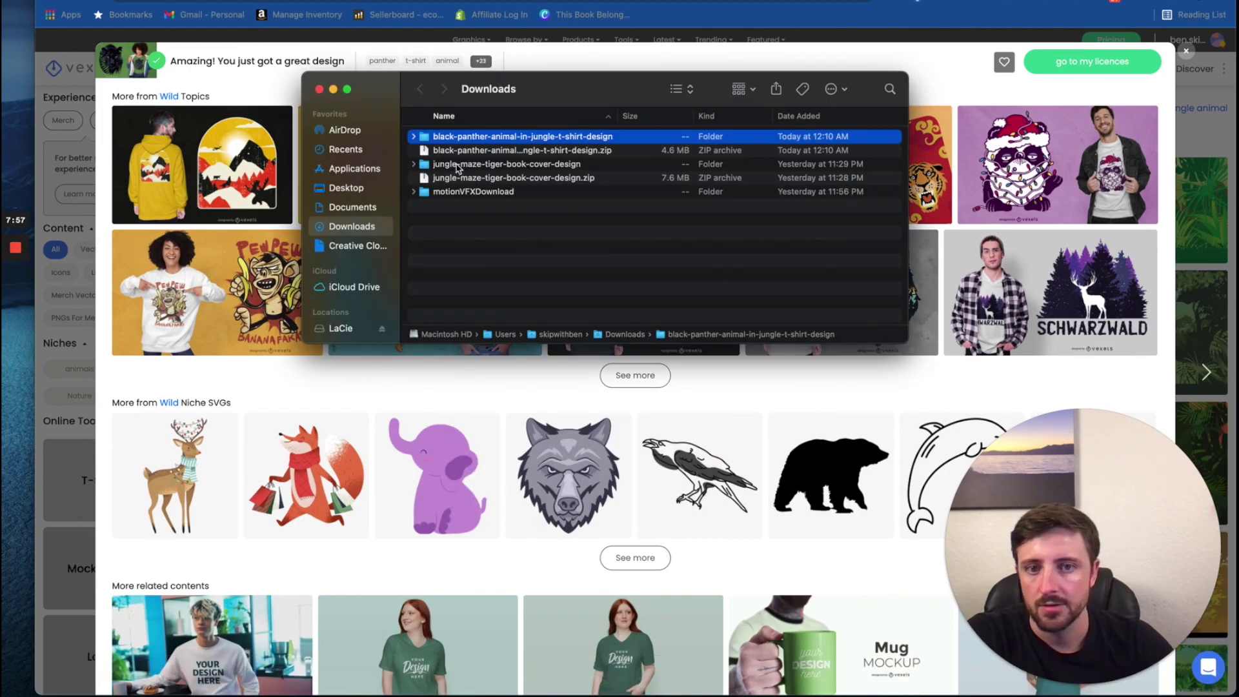
{"action": "double_click", "coordinate": [543, 138]}
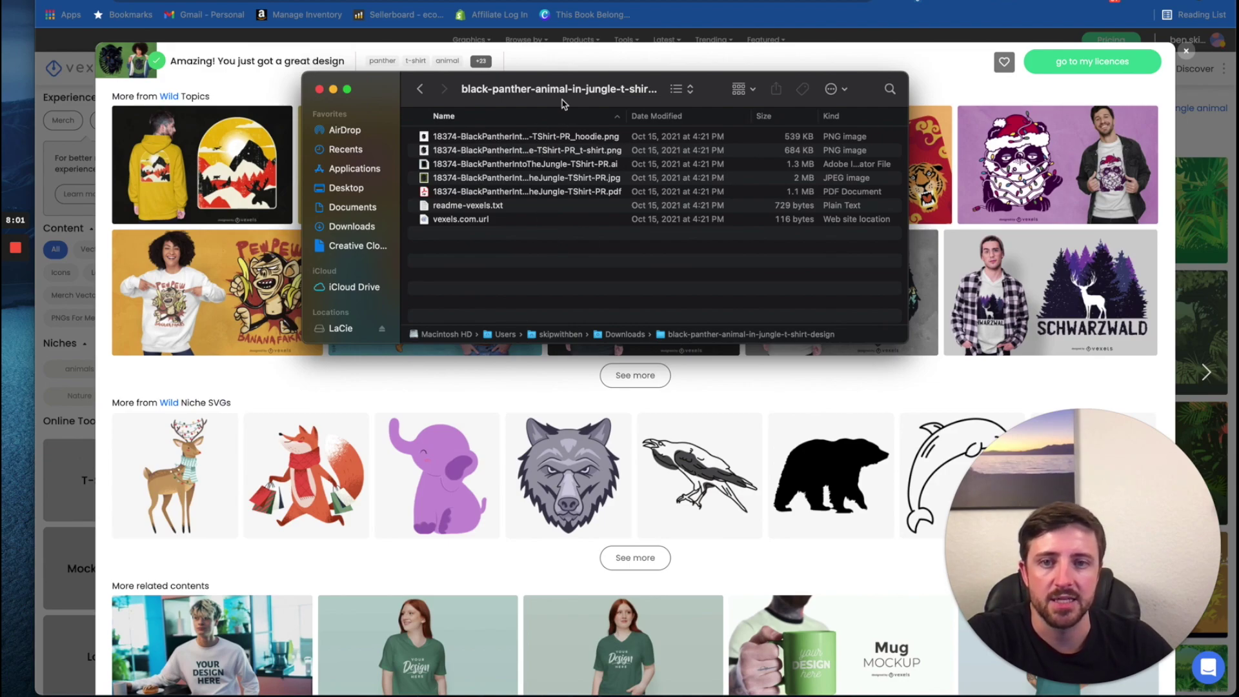
{"action": "left_click", "coordinate": [700, 144]}
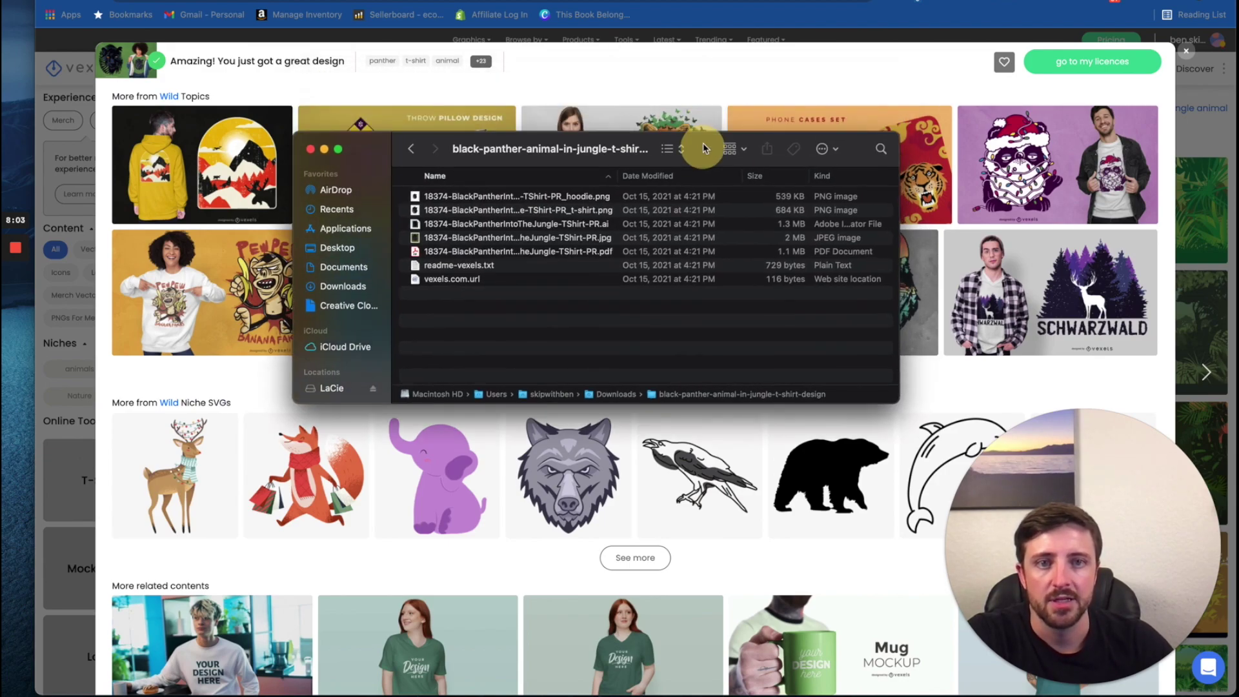
Switch to Photopea and place 18374-BlackPantherIntoTheJungle-TShirt-PR_t-shirt.png from the downloaded black-panther design folder into the cover
{"action": "key", "text": "super+Tab"}
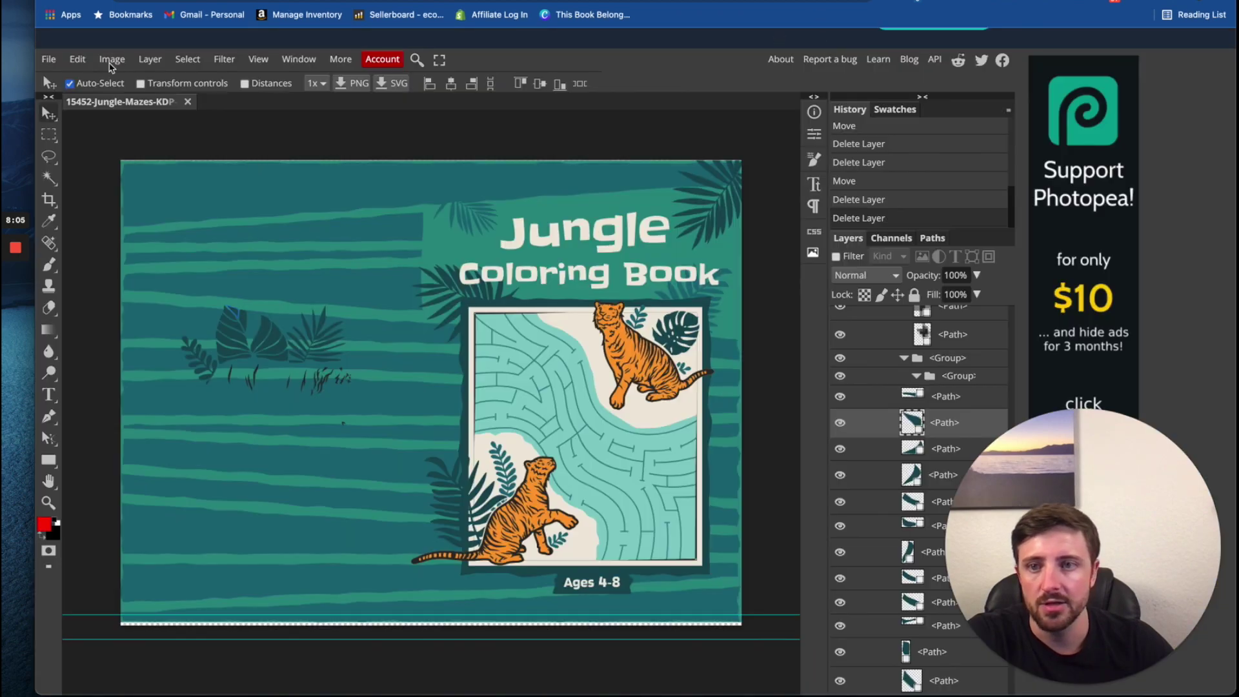
{"action": "left_click", "coordinate": [49, 58]}
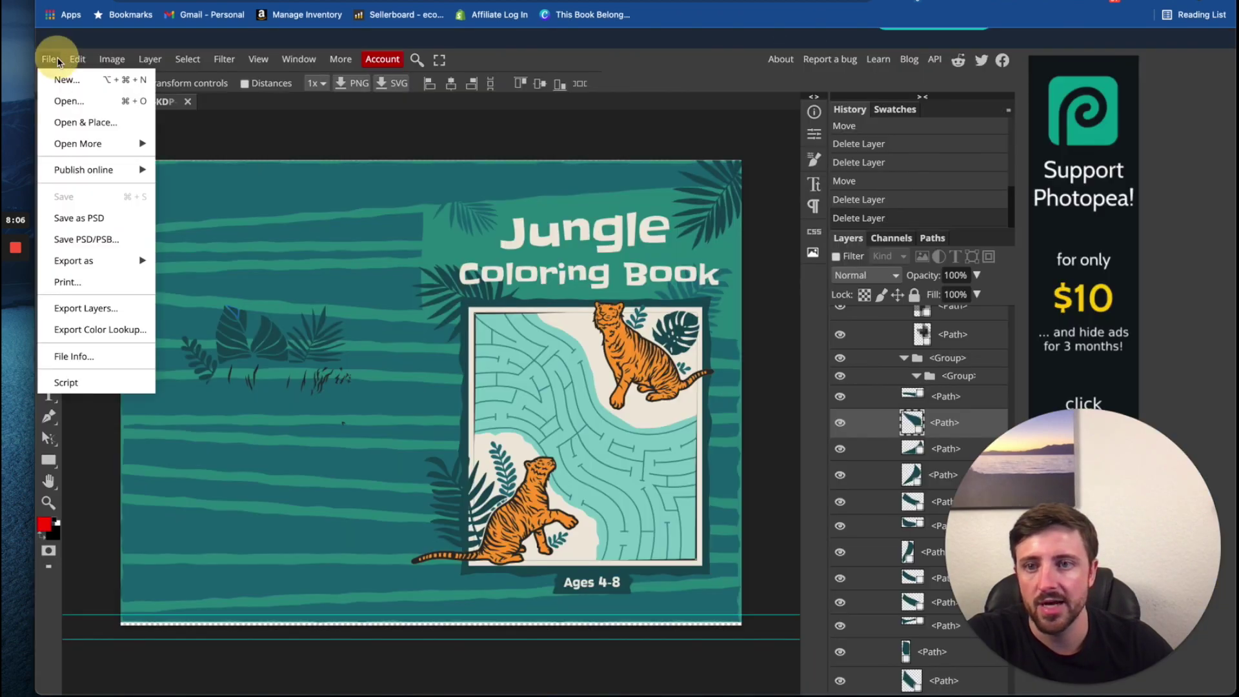
{"action": "left_click", "coordinate": [82, 121]}
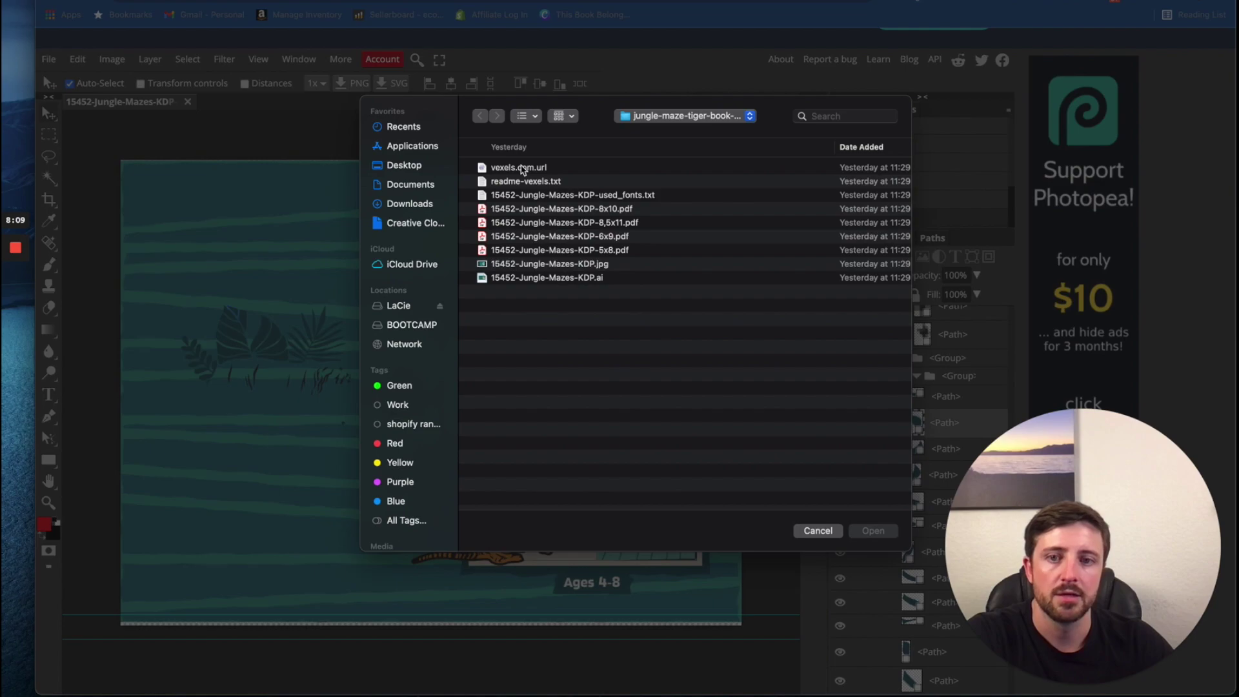
{"action": "left_click", "coordinate": [686, 116]}
{"action": "left_click", "coordinate": [685, 130]}
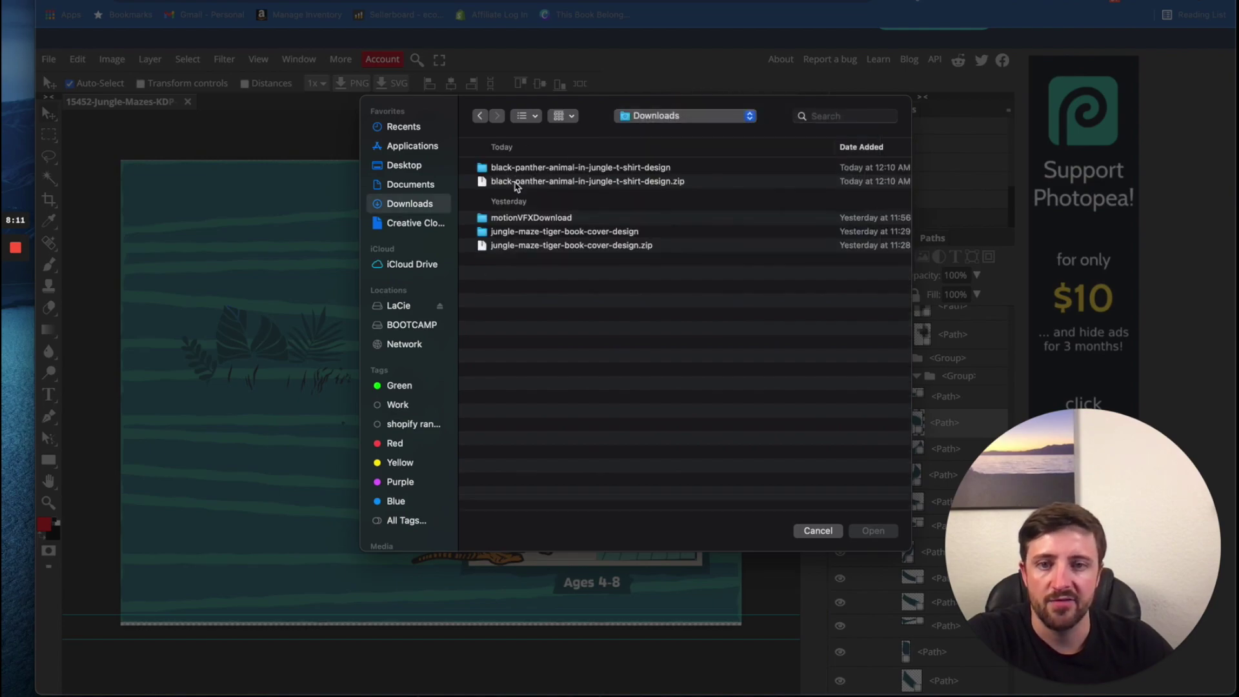
{"action": "double_click", "coordinate": [552, 169]}
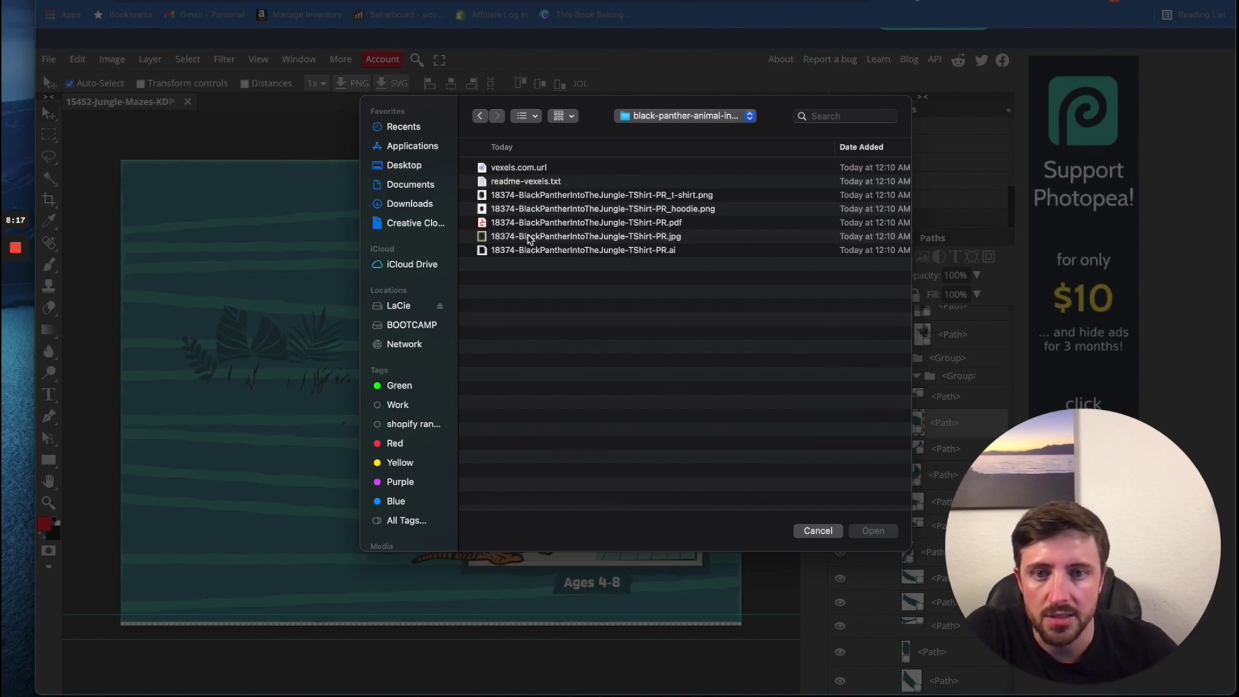
{"action": "double_click", "coordinate": [594, 194]}
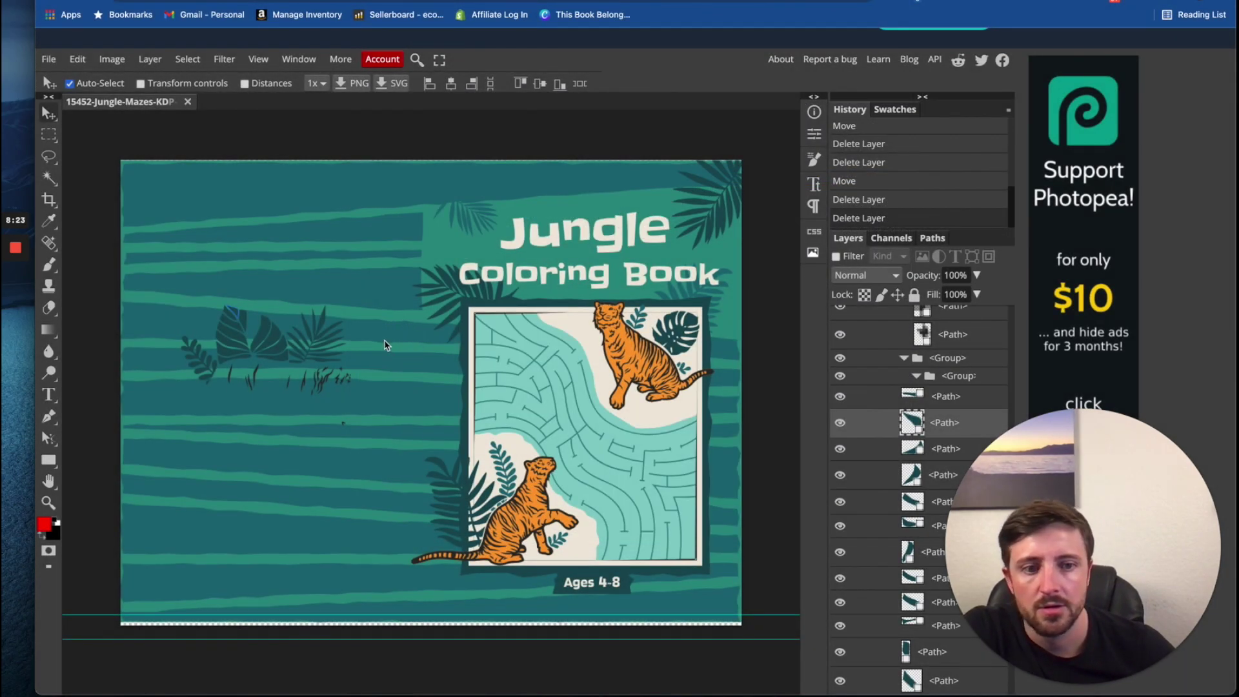
Scale the placed panther to about 10% and position it in the middle of the back cover
{"action": "left_click_drag", "start_coordinate": [409, 303], "coordinate": [266, 304]}
{"action": "left_click_drag", "start_coordinate": [510, 163], "coordinate": [420, 254]}
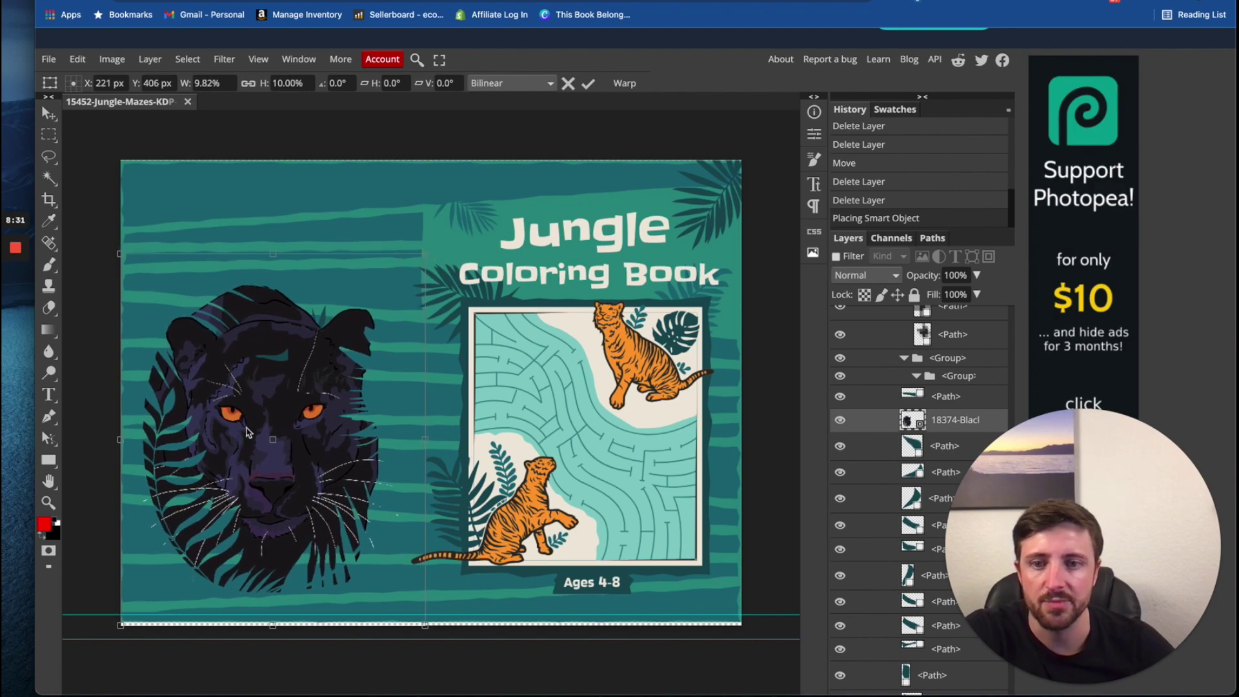
{"action": "left_click_drag", "start_coordinate": [258, 407], "coordinate": [276, 348]}
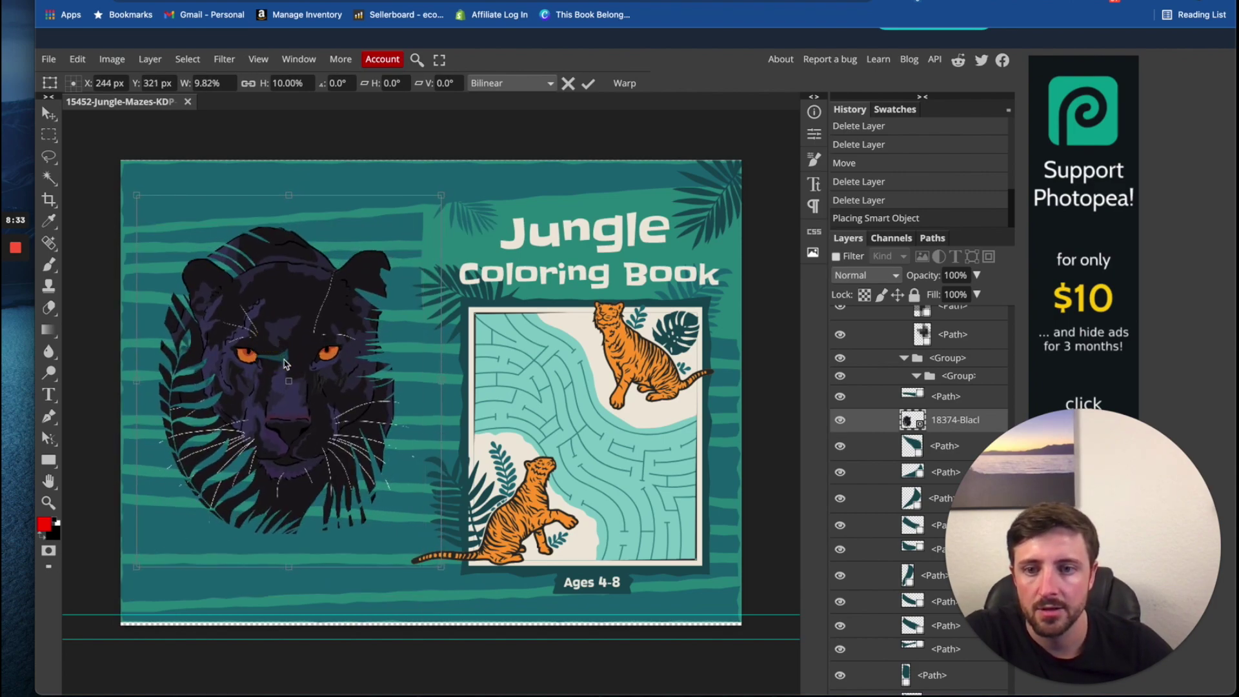
{"action": "left_click_drag", "start_coordinate": [281, 441], "coordinate": [277, 452]}
{"action": "left_click", "coordinate": [336, 588]}
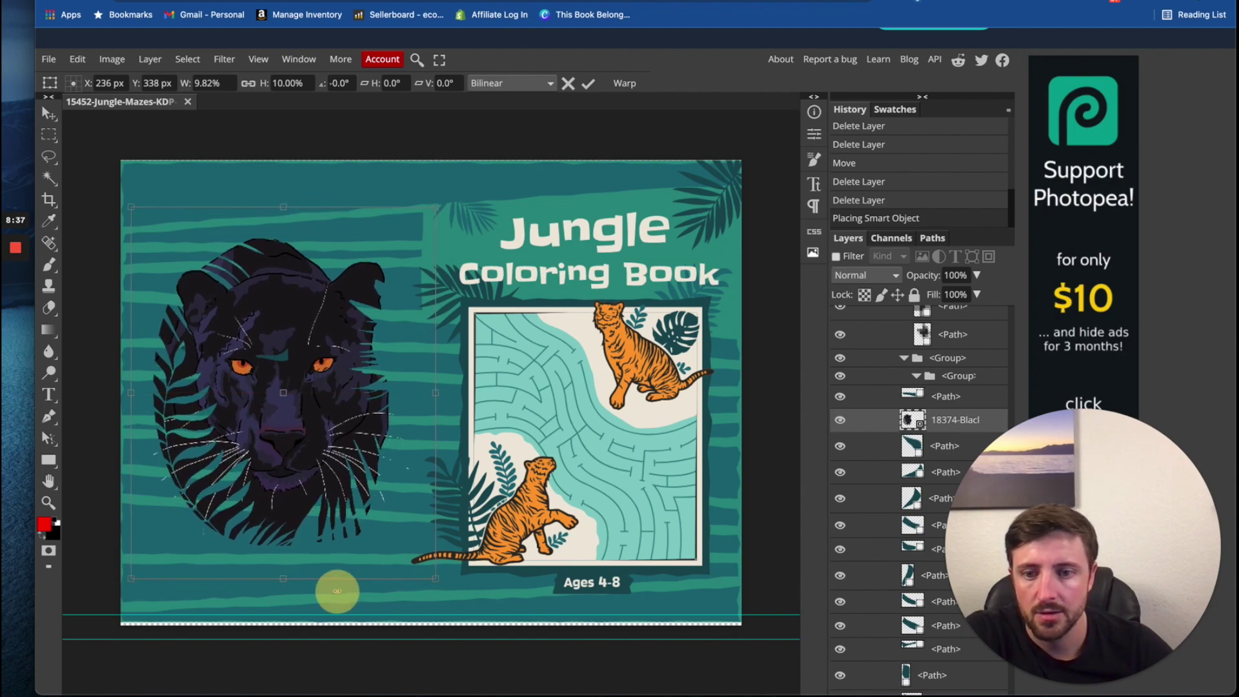
{"action": "left_click", "coordinate": [49, 113]}
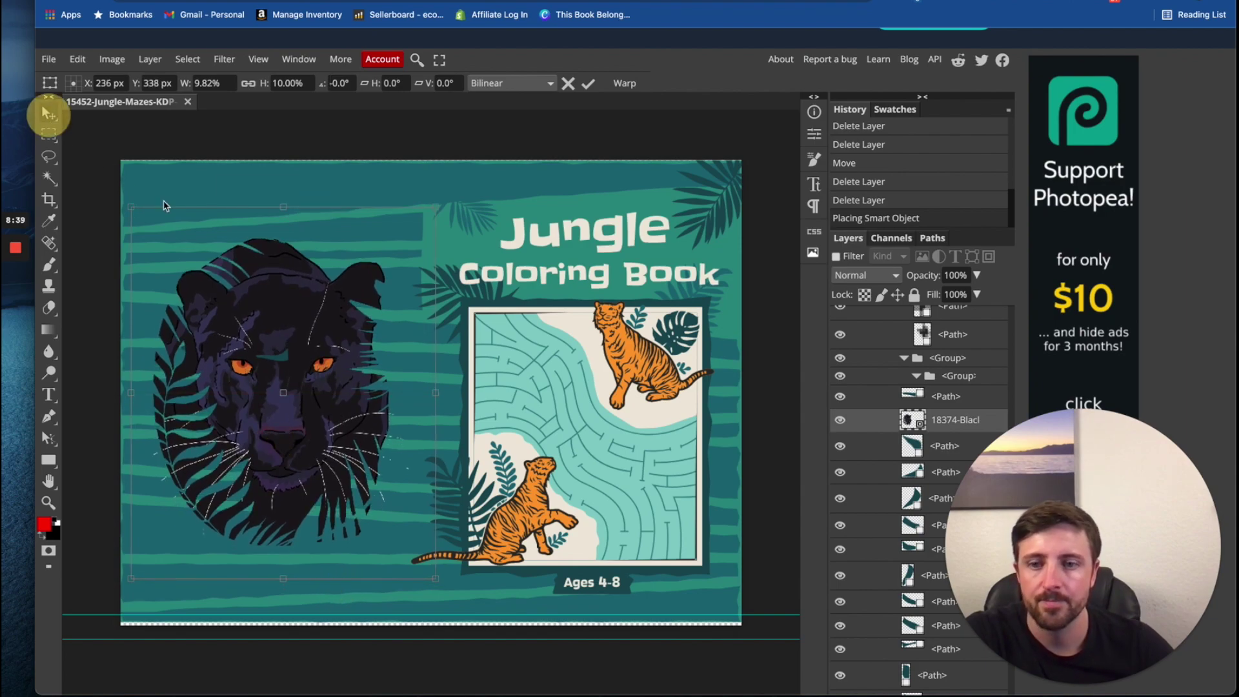
Delete the leftover teal path lying over the panther's forehead
{"action": "left_click", "coordinate": [296, 366]}
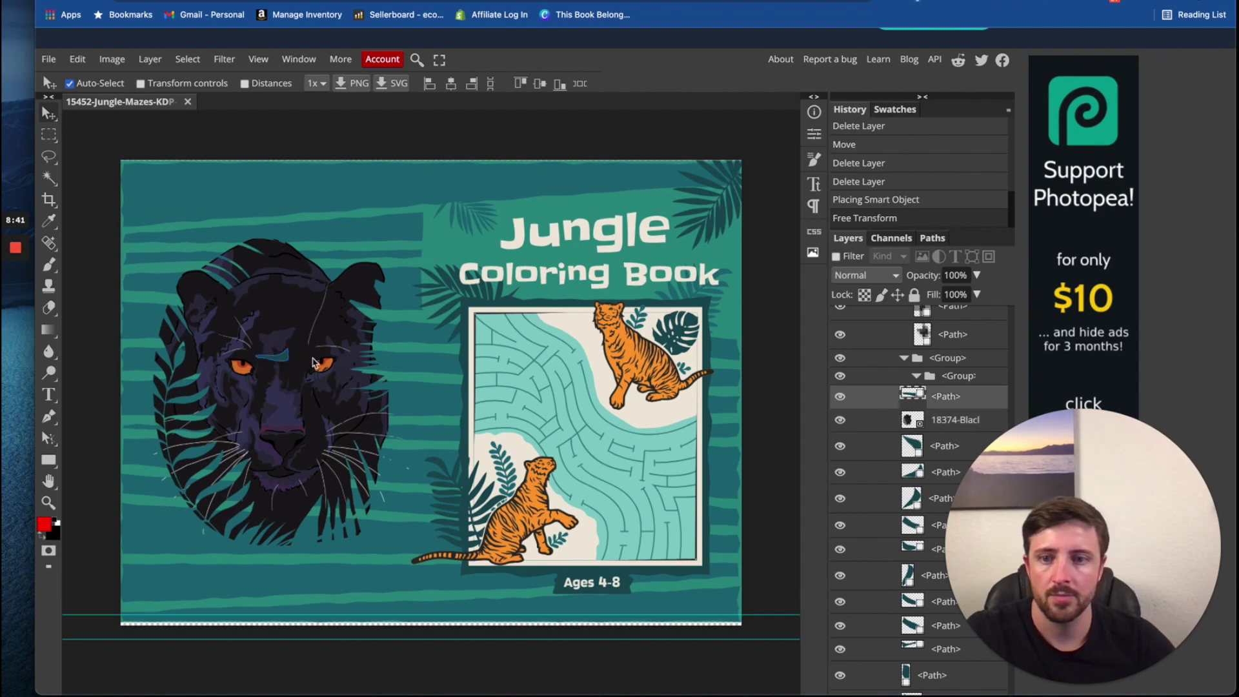
{"action": "key", "text": "Delete"}
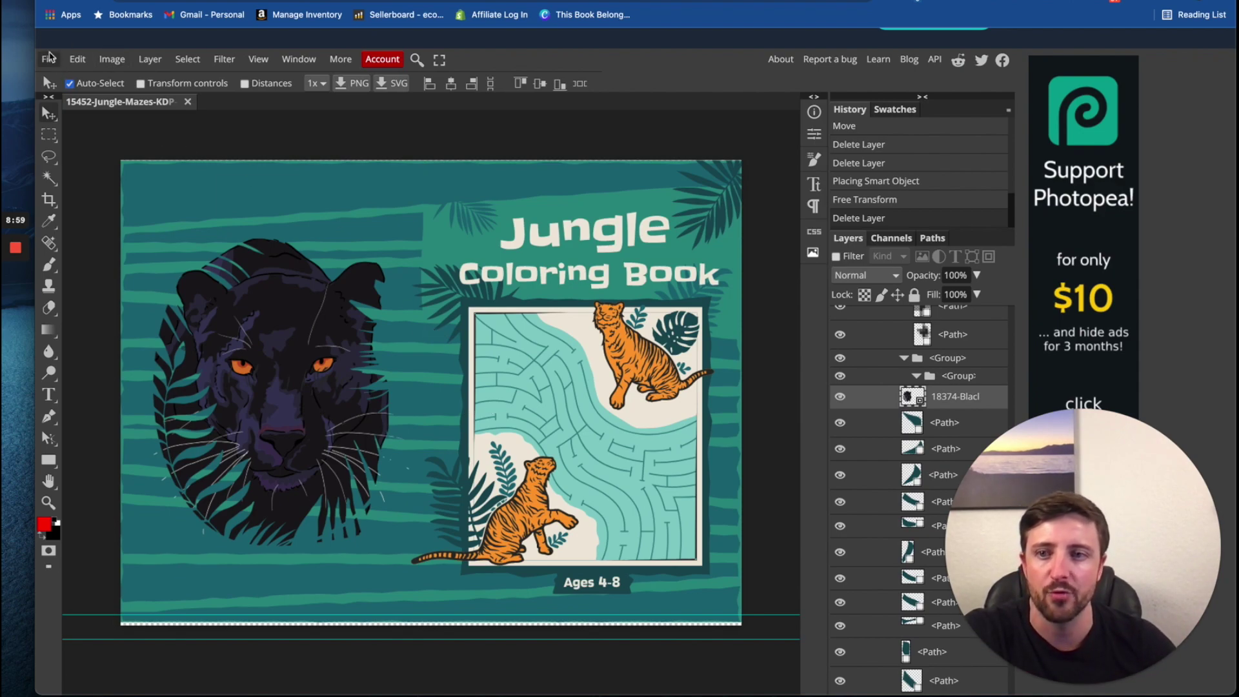
Export the finished cover as a PNG at 901 × 676 px and 100% quality
{"action": "left_click", "coordinate": [50, 60]}
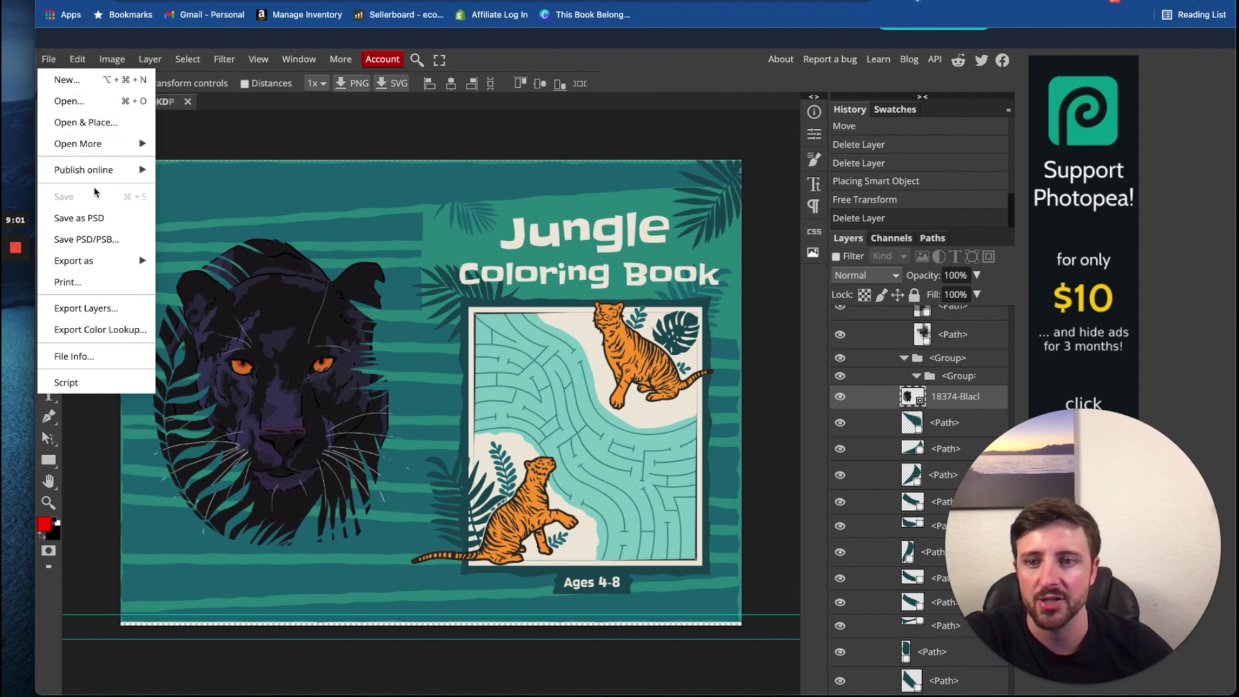
{"action": "mouse_move", "coordinate": [85, 267]}
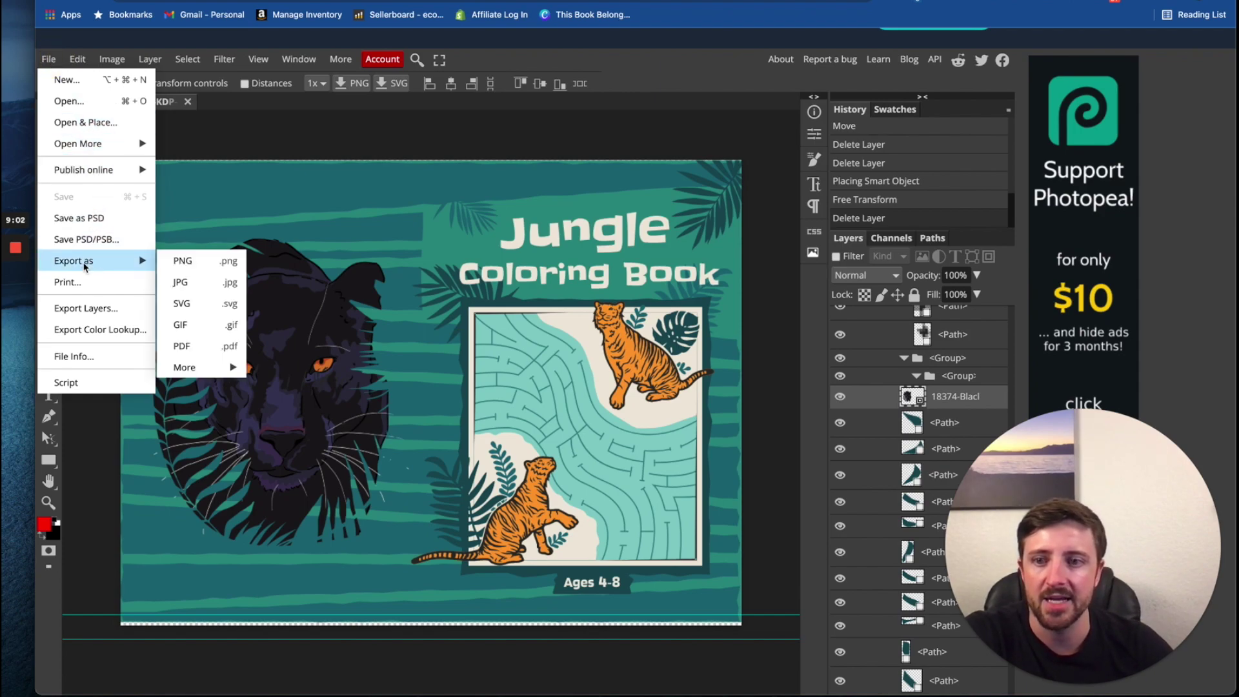
{"action": "left_click", "coordinate": [194, 260]}
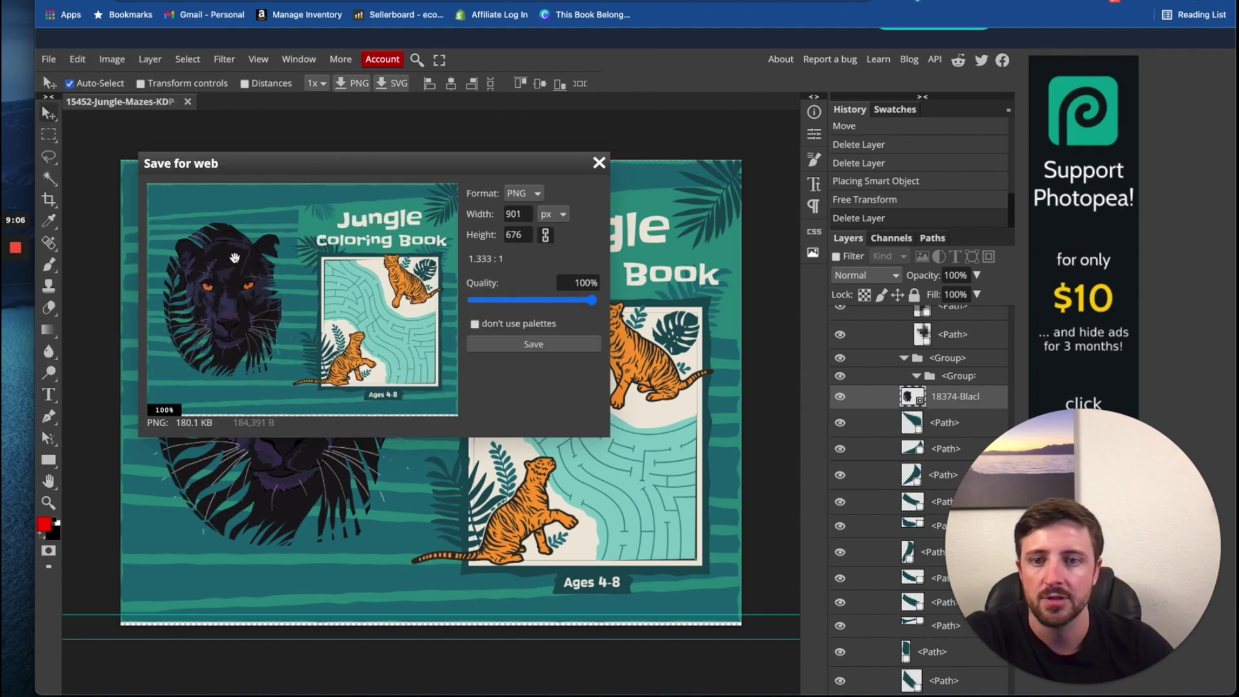
{"action": "left_click", "coordinate": [525, 345]}
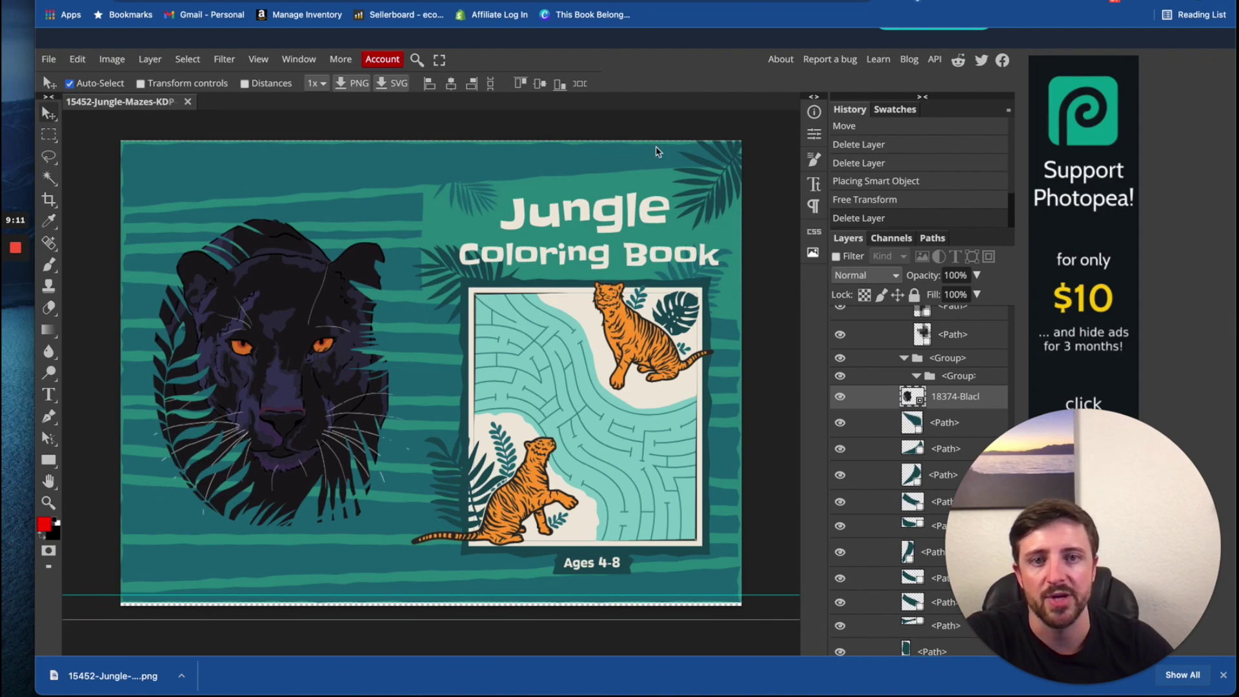
Switch to the Canva design, delete the old cover image from the page and upload the exported PNG
{"action": "key", "text": "ctrl+Tab"}
{"action": "left_click", "coordinate": [702, 308]}
{"action": "key", "text": "Delete"}
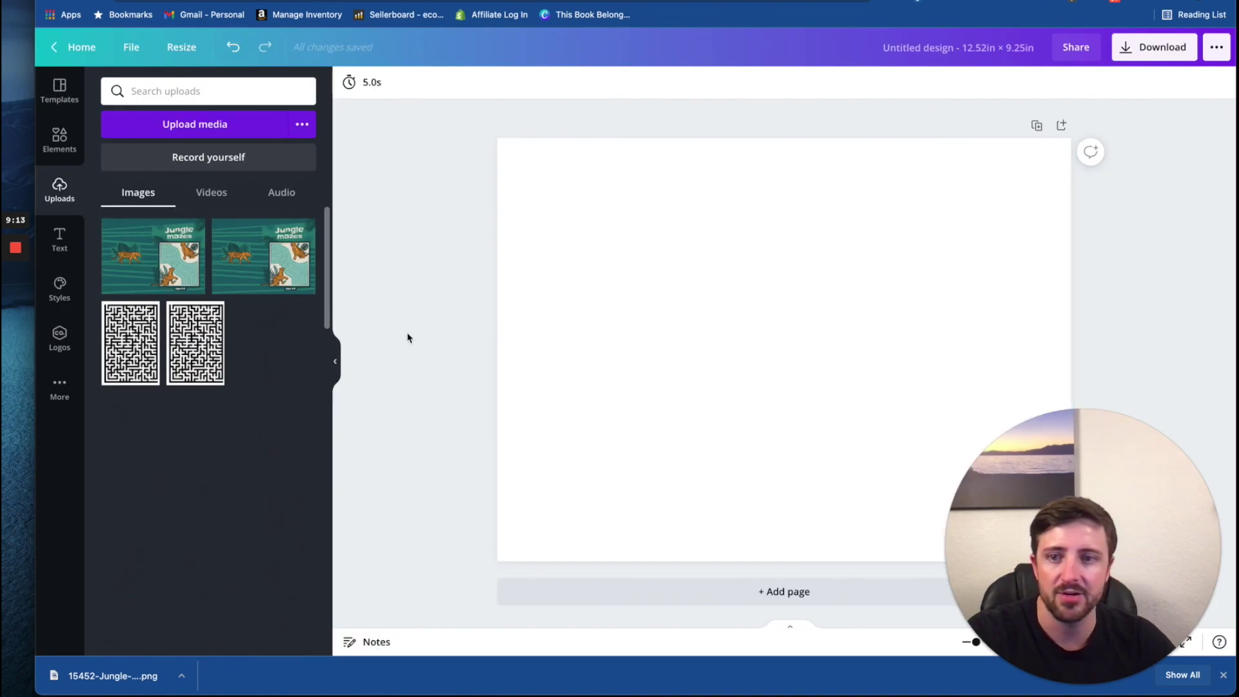
{"action": "left_click_drag", "start_coordinate": [124, 684], "coordinate": [193, 481]}
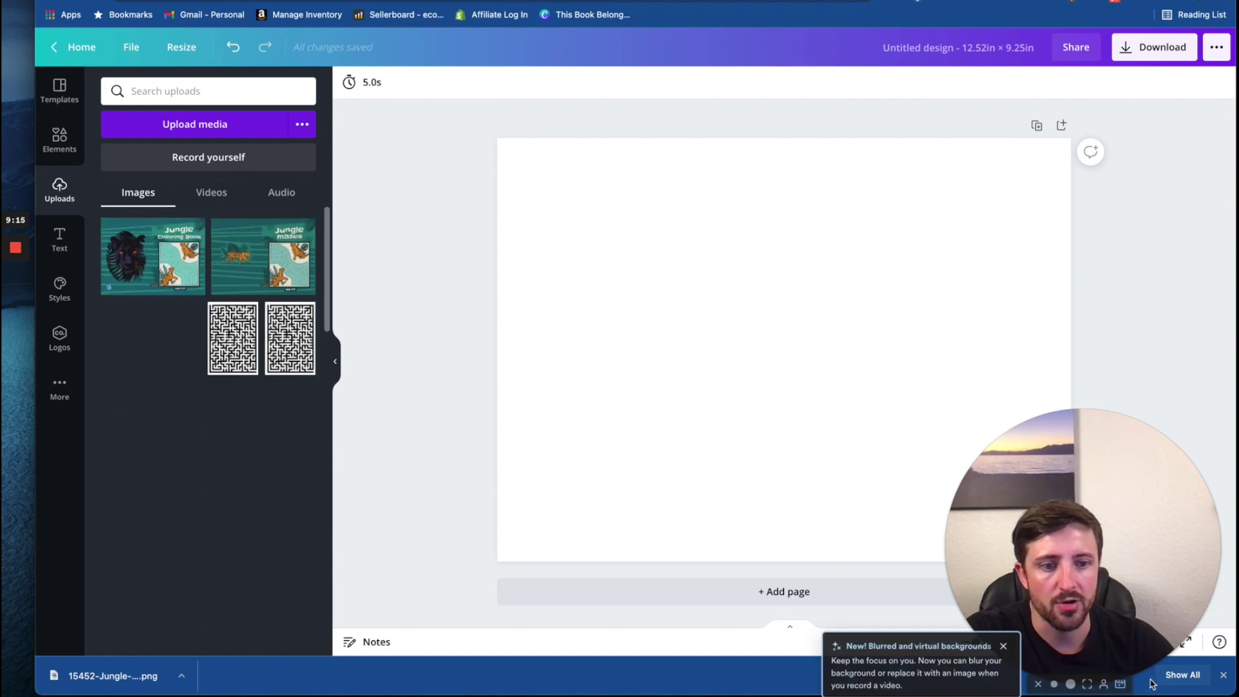
{"action": "left_click", "coordinate": [1224, 675]}
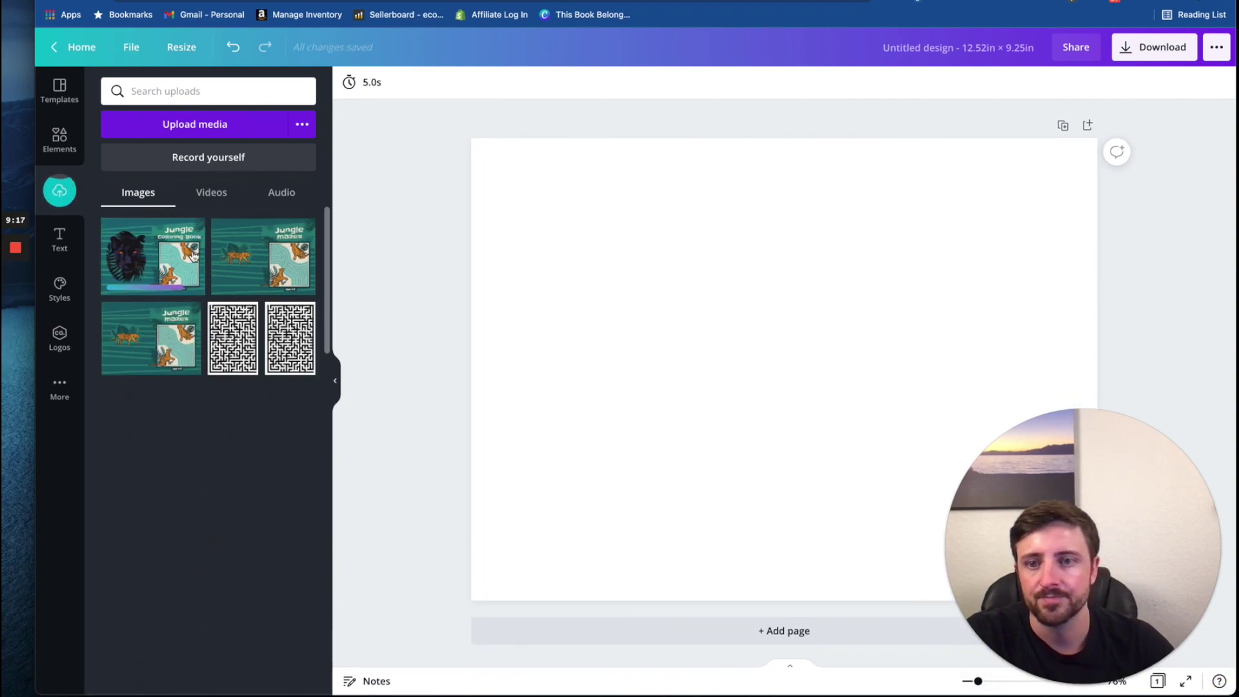
Place the uploaded Jungle Coloring Book cover on the page and enlarge it to fill the 12.52 × 9.25 in design
{"action": "left_click", "coordinate": [149, 272]}
{"action": "left_click_drag", "start_coordinate": [771, 387], "coordinate": [653, 299]}
{"action": "left_click_drag", "start_coordinate": [839, 411], "coordinate": [1073, 641]}
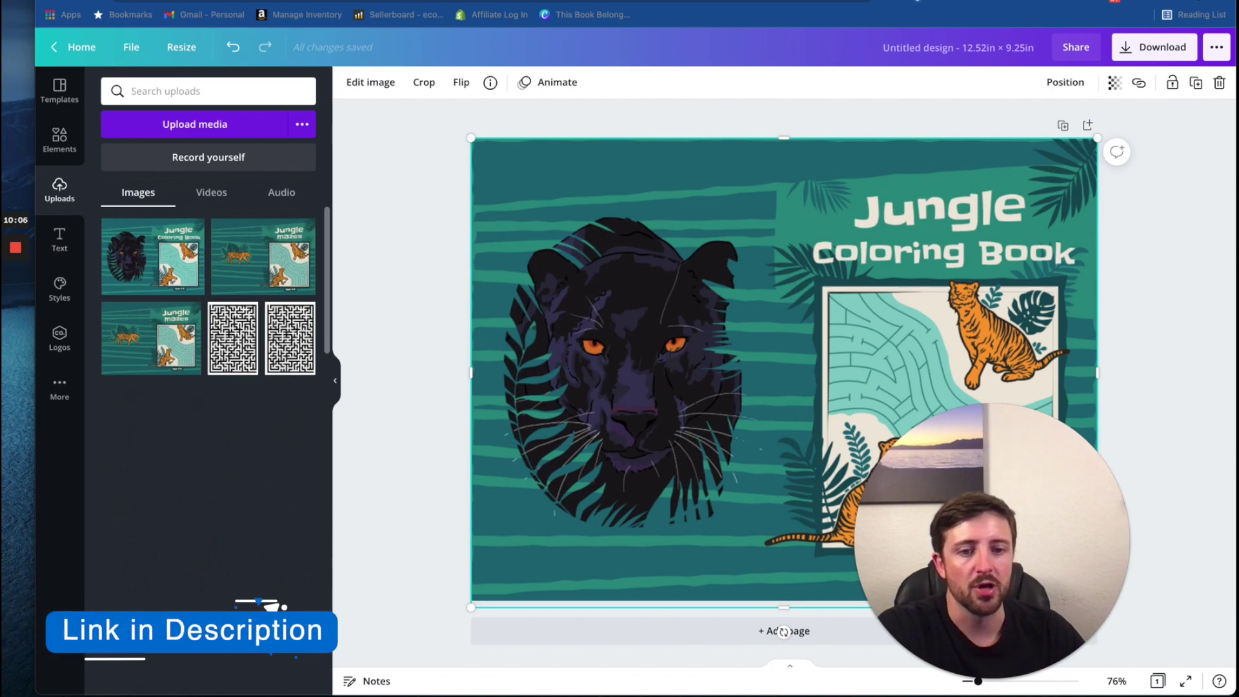
Look through the KDP help page "Set Trim Size, Bleed, and Margins", and return to the Canva cover design
{"action": "key", "text": "ctrl+Right"}
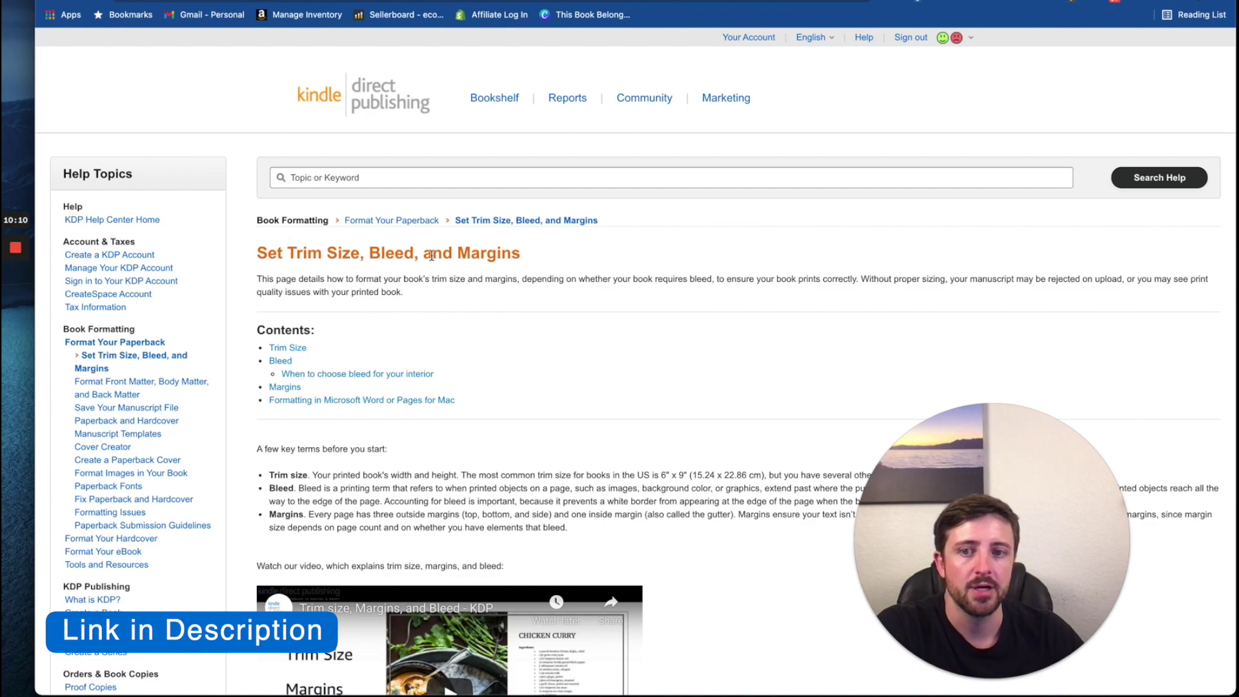
{"action": "scroll", "coordinate": [594, 344], "scroll_direction": "down", "scroll_amount": 10}
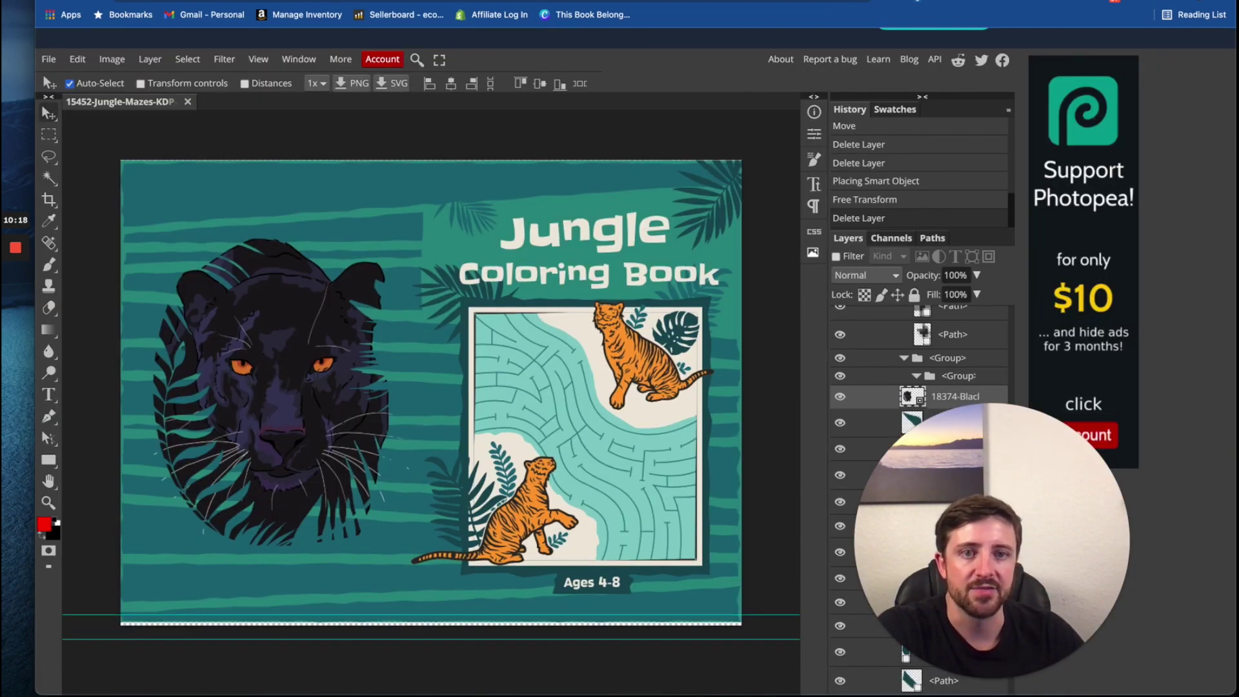
{"action": "key", "text": "super+w"}
{"action": "left_click", "coordinate": [632, 213]}
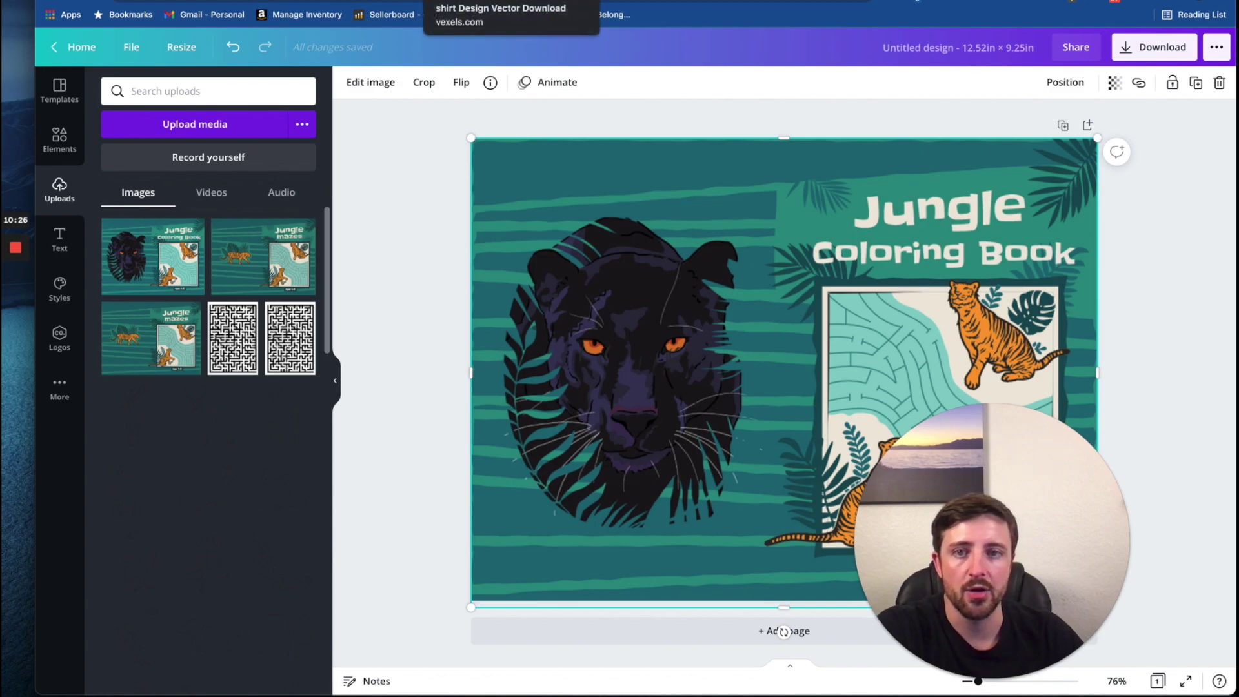
Switch to the Vexels site, close the open design preview and search for "coloring book"
{"action": "key", "text": "ctrl+Tab"}
{"action": "left_click", "coordinate": [1185, 52]}
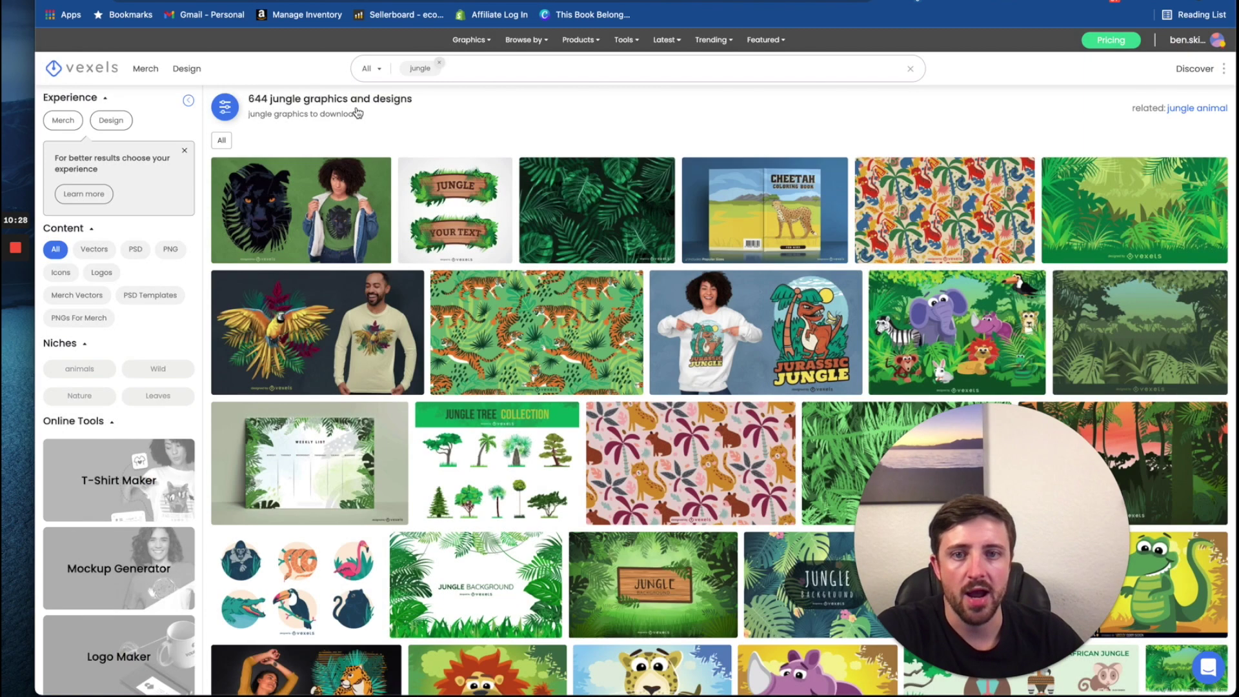
{"action": "left_click", "coordinate": [467, 70]}
{"action": "type", "text": "coloring book"}
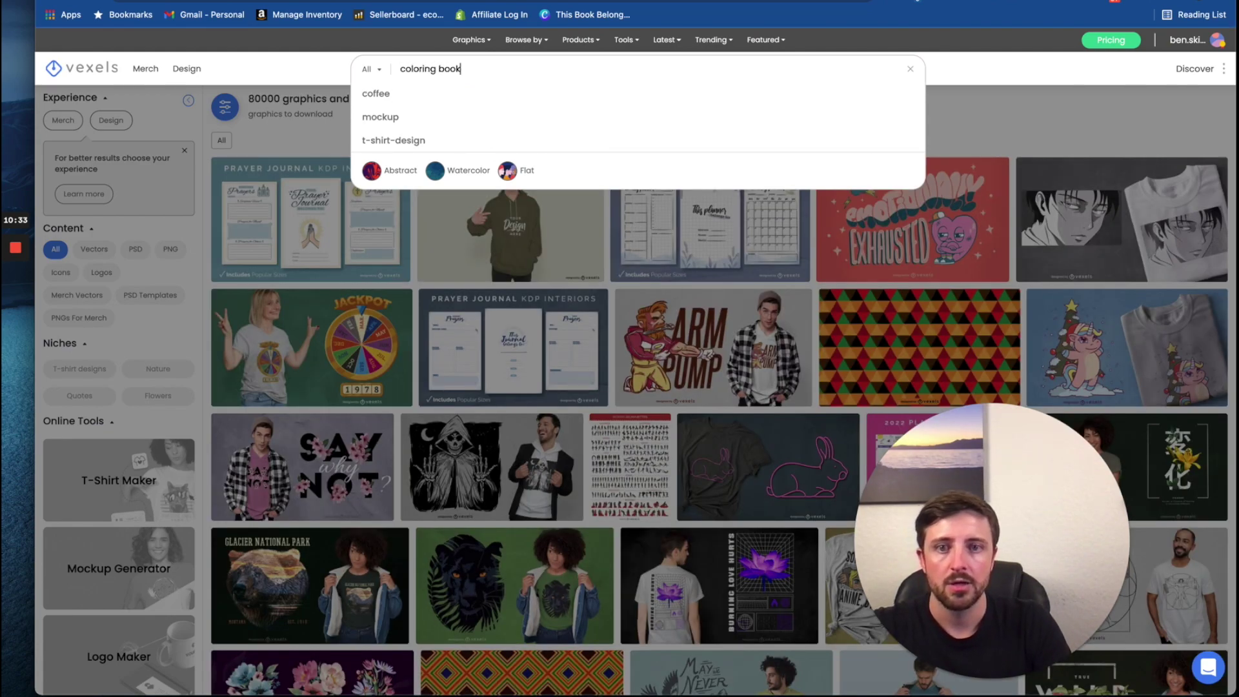
{"action": "key", "text": "Return"}
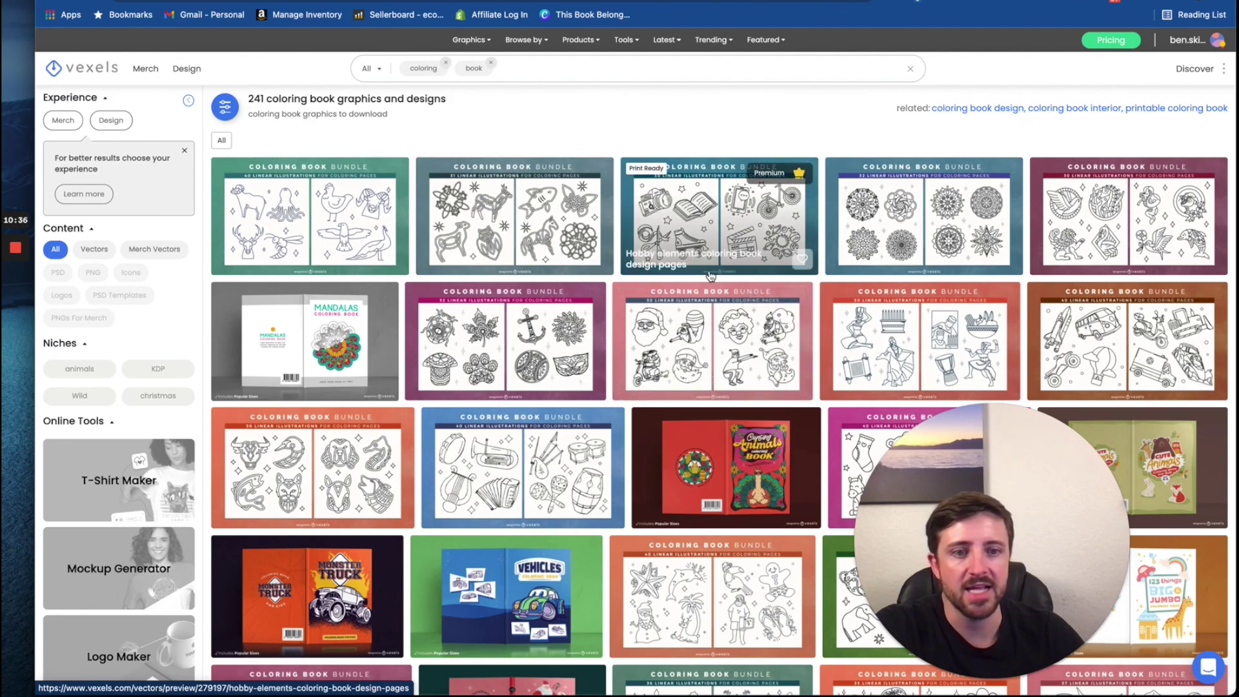
Browse the coloring book results and download the "Awesome animals coloring book interior design" bundle
{"action": "scroll", "coordinate": [672, 249], "scroll_direction": "down", "scroll_amount": 5}
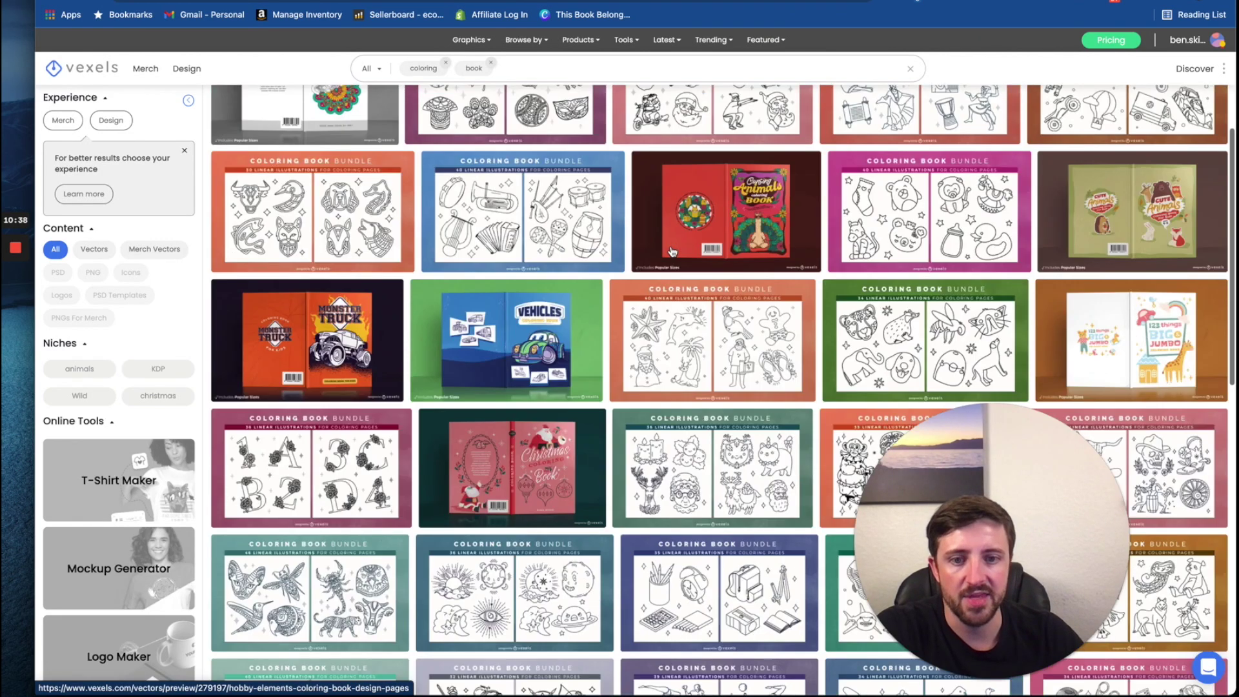
{"action": "scroll", "coordinate": [672, 250], "scroll_direction": "down", "scroll_amount": 5}
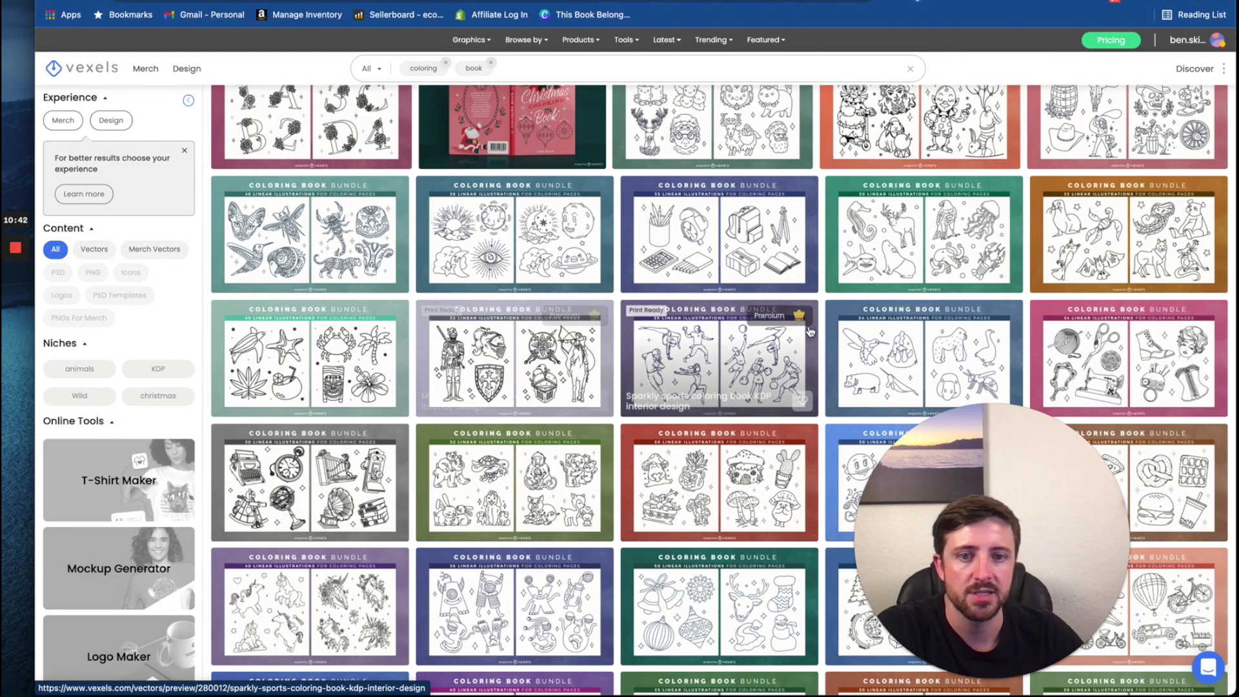
{"action": "scroll", "coordinate": [915, 330], "scroll_direction": "down", "scroll_amount": 1}
{"action": "scroll", "coordinate": [915, 331], "scroll_direction": "down", "scroll_amount": 4}
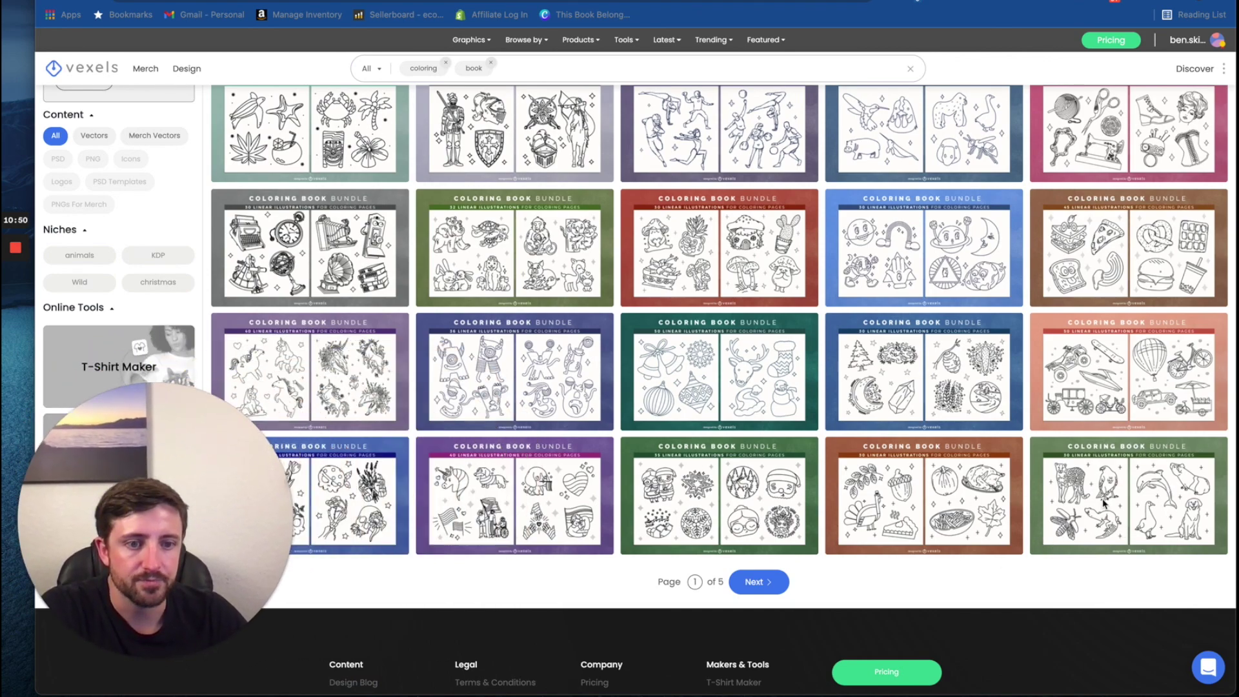
{"action": "left_click", "coordinate": [1150, 494]}
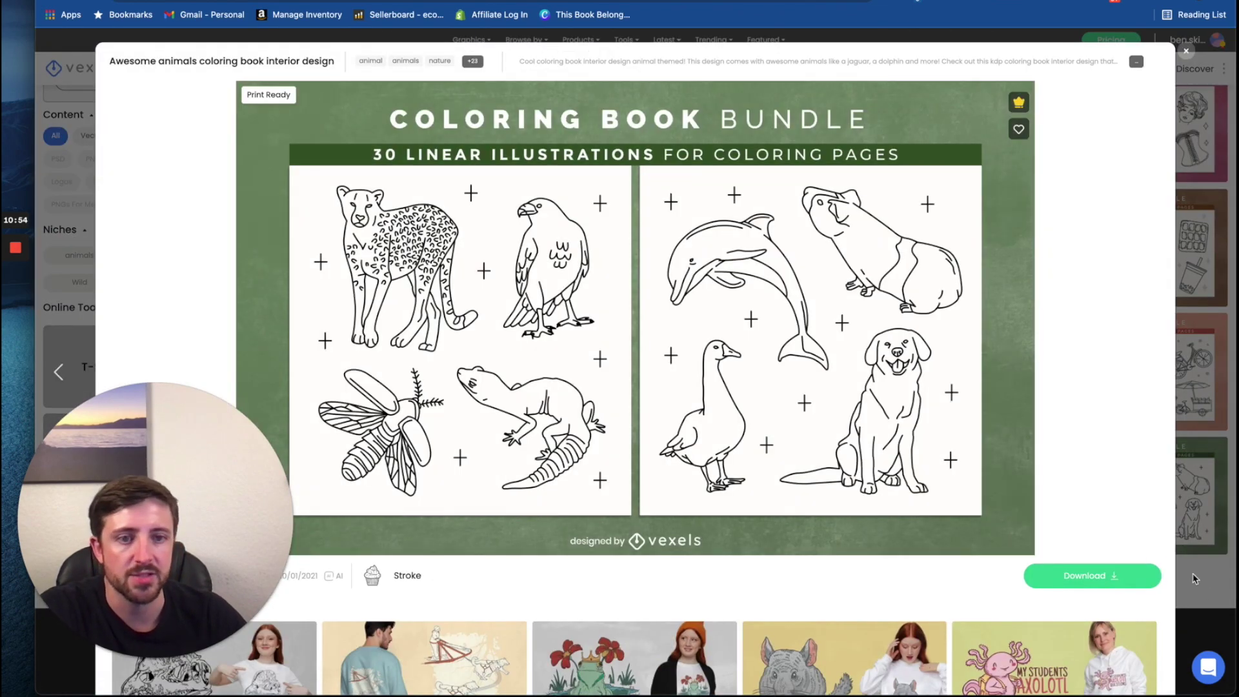
{"action": "left_click", "coordinate": [1088, 575]}
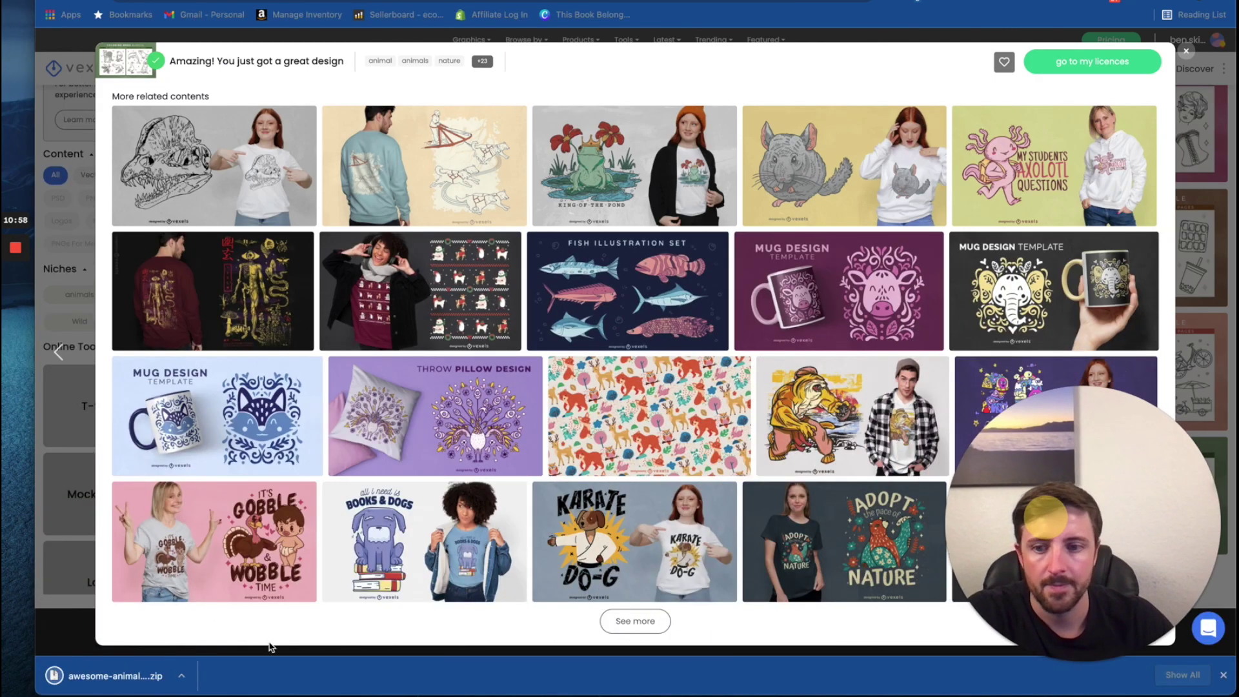
Unzip the downloaded awesome-animals bundle and open its folder to view the PNG files inside
{"action": "left_click", "coordinate": [75, 677]}
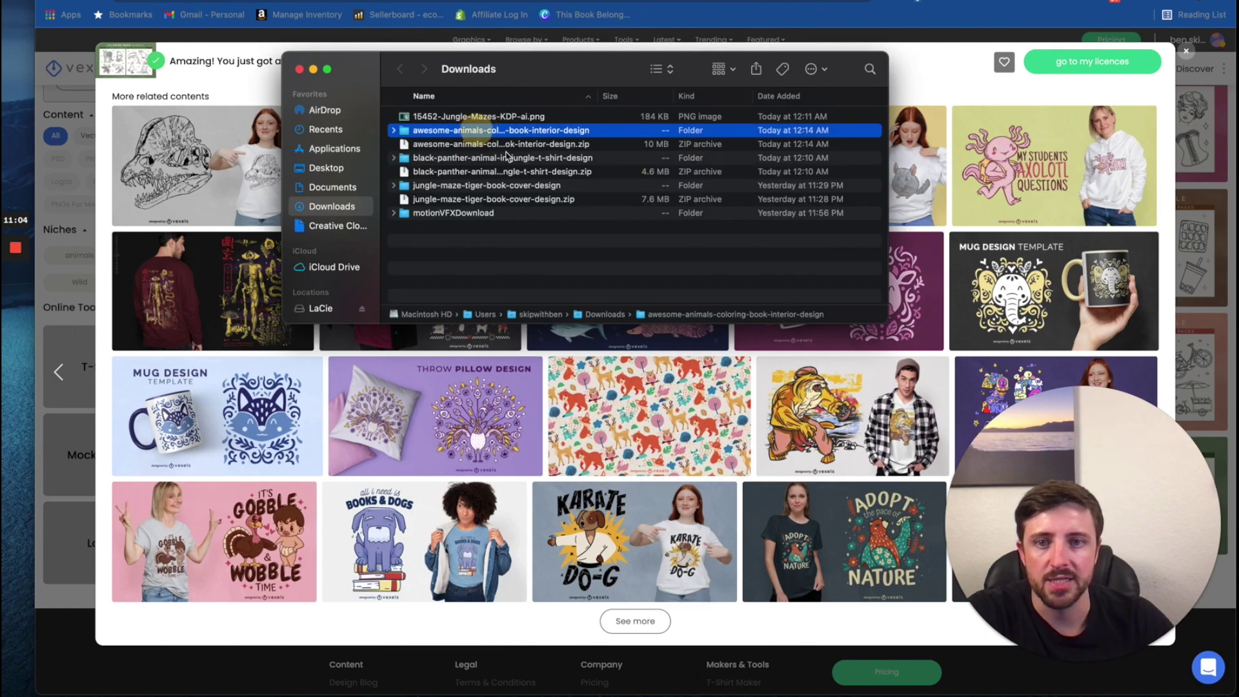
{"action": "double_click", "coordinate": [478, 132]}
{"action": "double_click", "coordinate": [428, 145]}
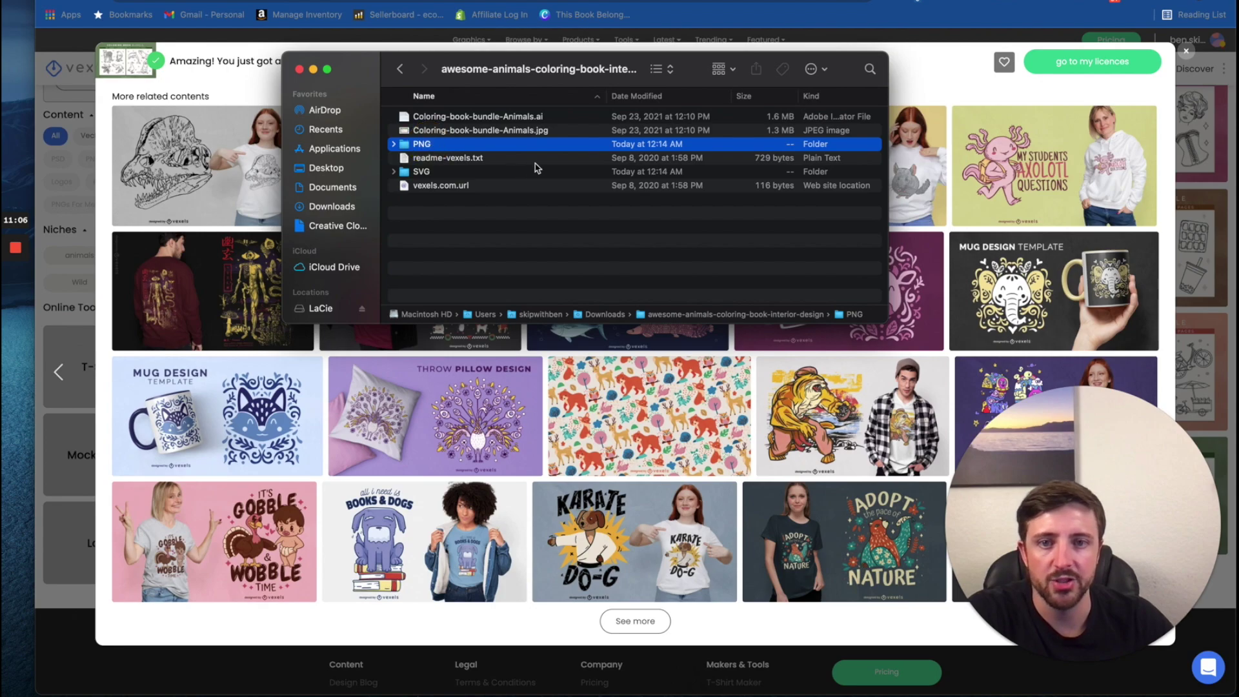
{"action": "mouse_move", "coordinate": [559, 68]}
{"action": "left_mouse_down"}
{"action": "mouse_move", "coordinate": [549, 77]}
{"action": "mouse_move", "coordinate": [569, 83]}
{"action": "left_mouse_up"}
{"action": "left_click", "coordinate": [897, 132]}
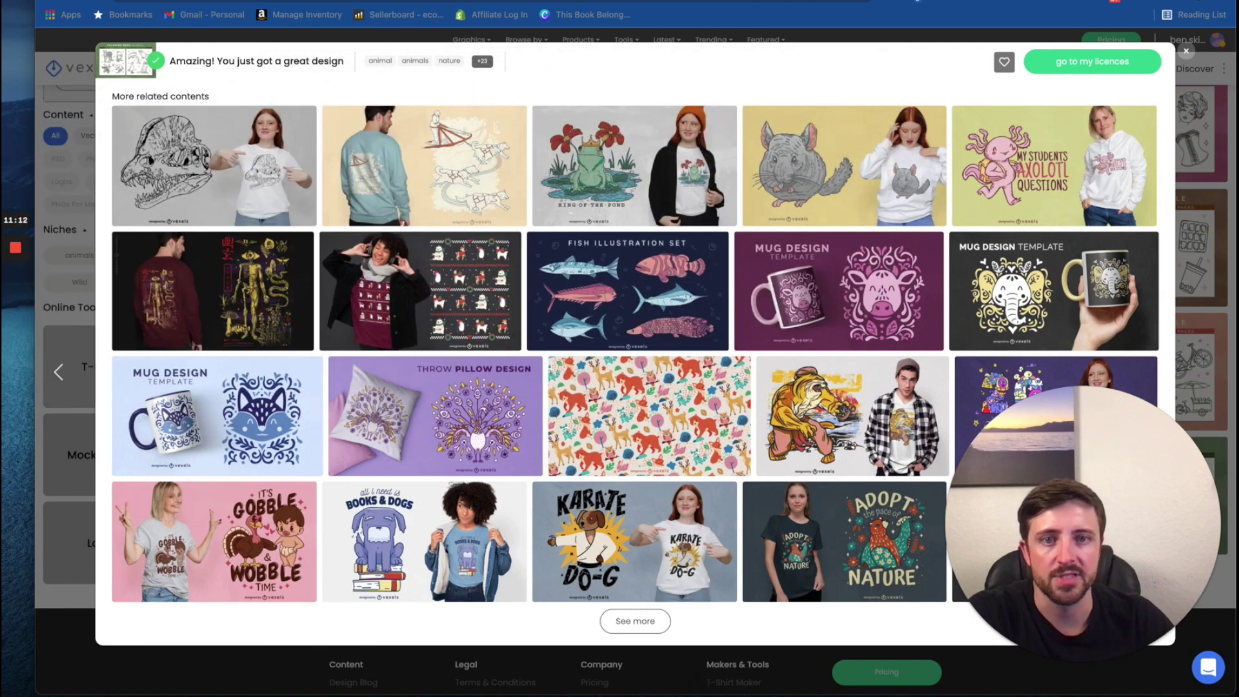
Switch to the Canva cover design and go back to the Canva home page
{"action": "left_click", "coordinate": [708, 4]}
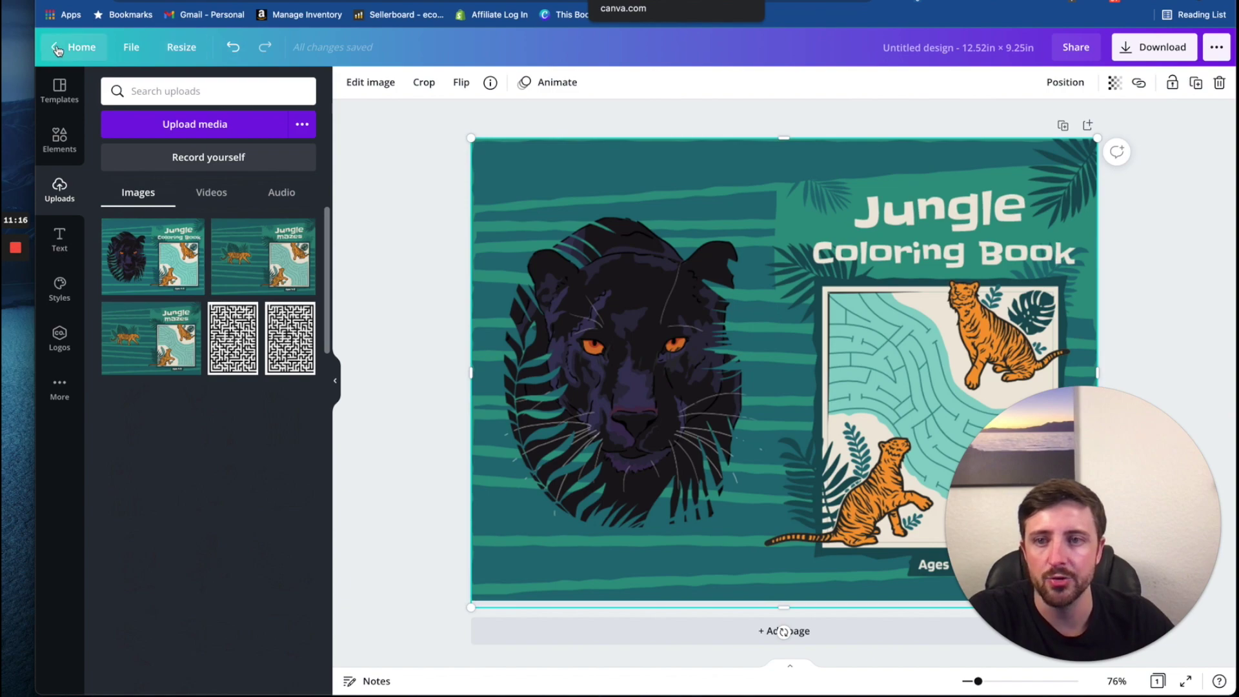
{"action": "left_click", "coordinate": [77, 47]}
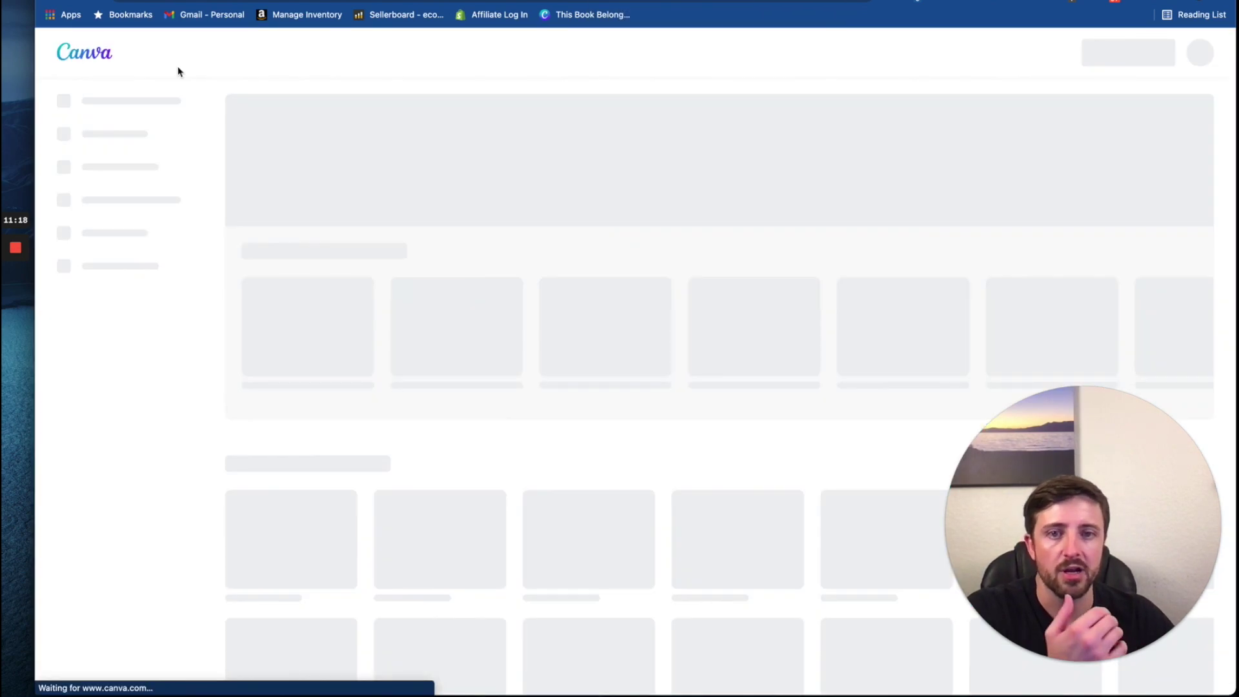
{"action": "left_click_drag", "start_coordinate": [1078, 489], "coordinate": [1085, 535]}
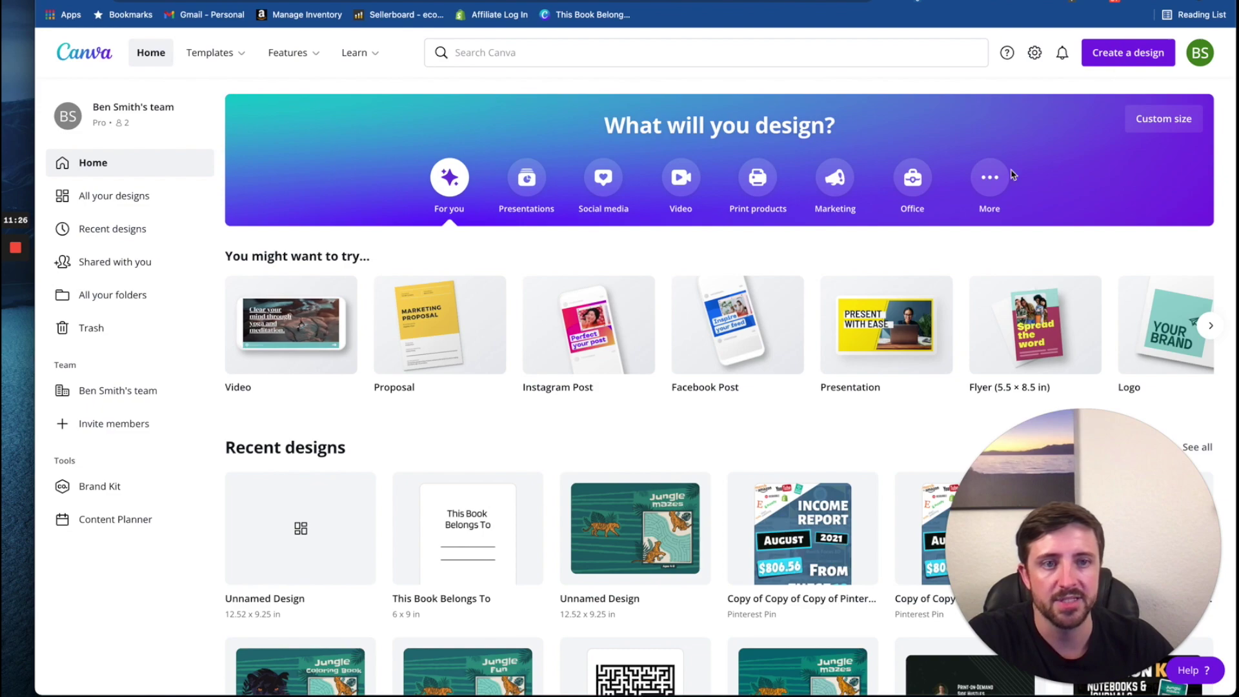
Create a new custom-size design 6 in wide and 9 in high for the book interior
{"action": "left_click", "coordinate": [1111, 60]}
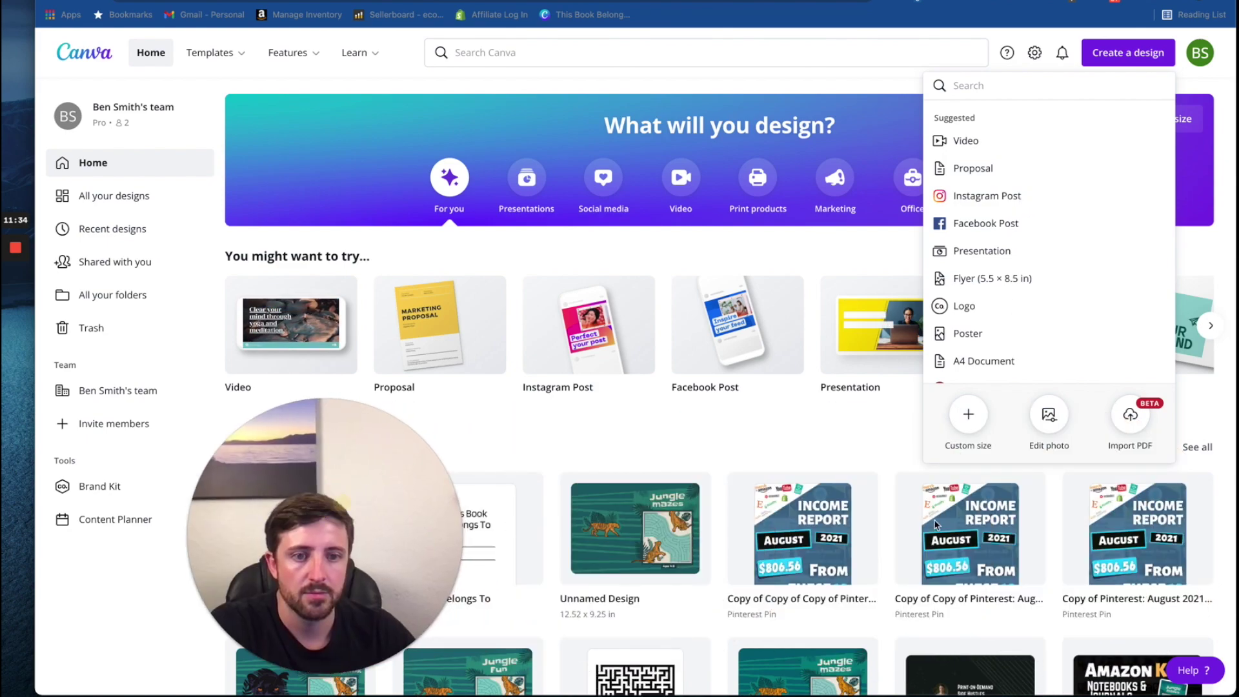
{"action": "left_click", "coordinate": [967, 416]}
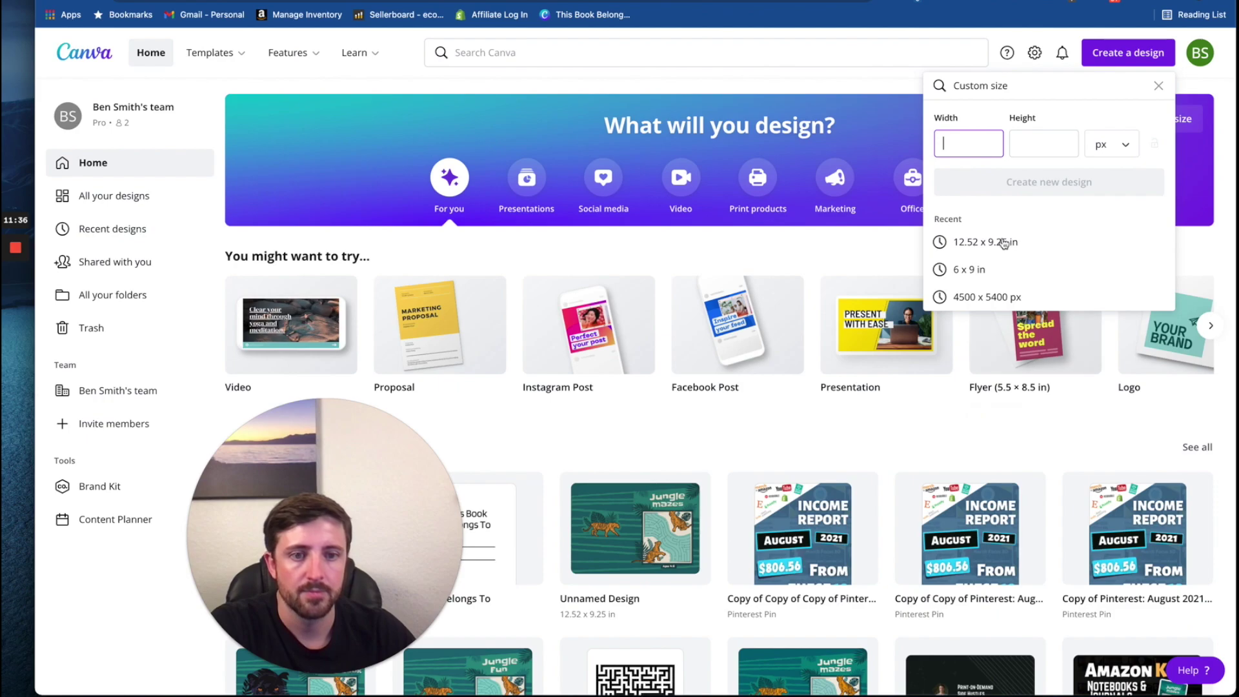
{"action": "type", "text": "6"}
{"action": "key", "text": "Tab"}
{"action": "type", "text": "9"}
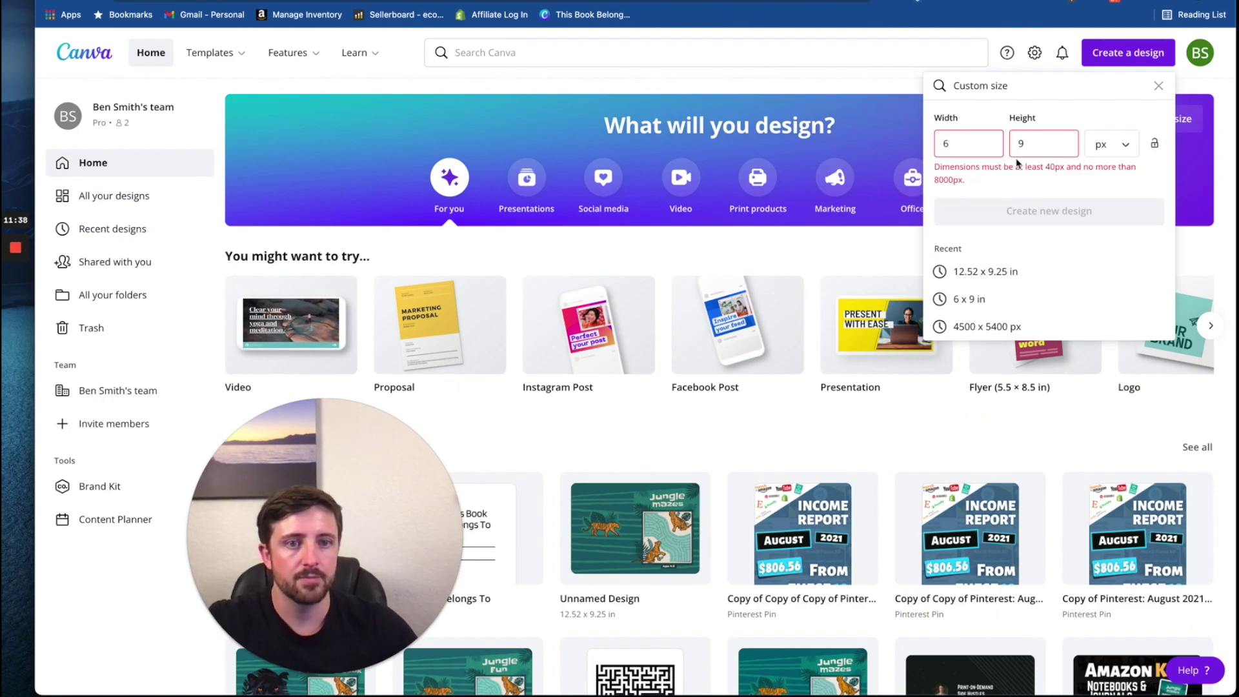
{"action": "left_click", "coordinate": [1107, 146]}
{"action": "left_click", "coordinate": [1100, 173]}
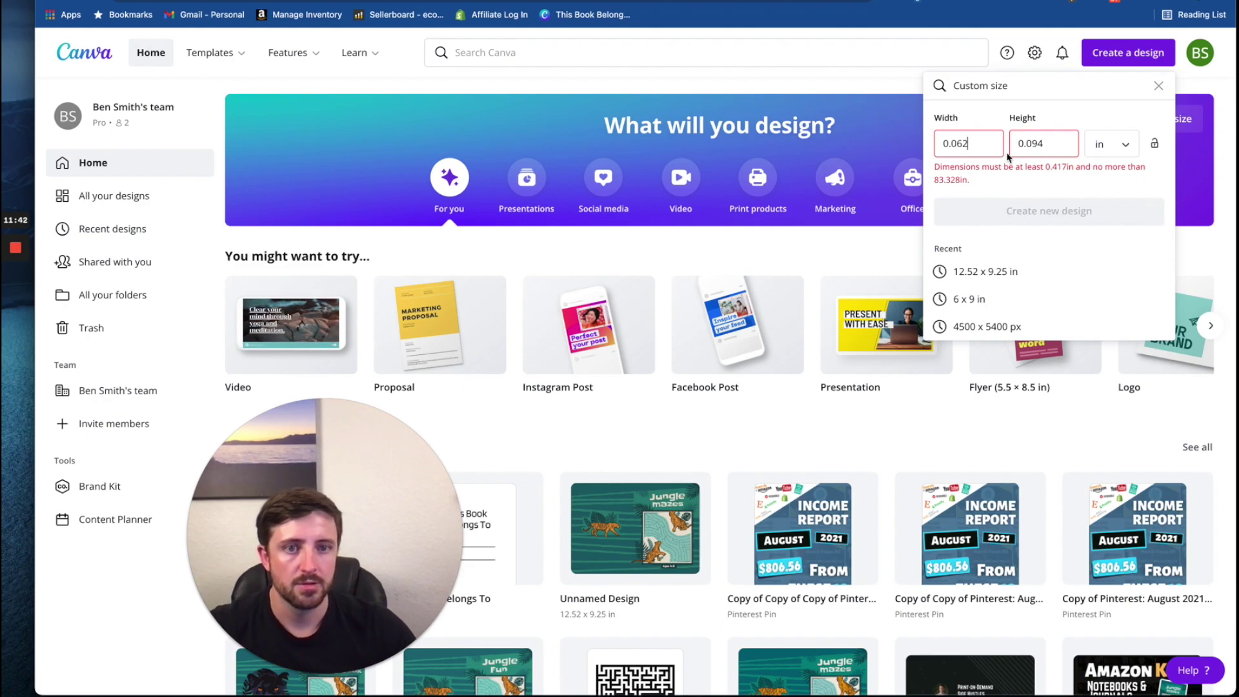
{"action": "left_click_drag", "start_coordinate": [976, 143], "coordinate": [931, 148]}
{"action": "type", "text": "6"}
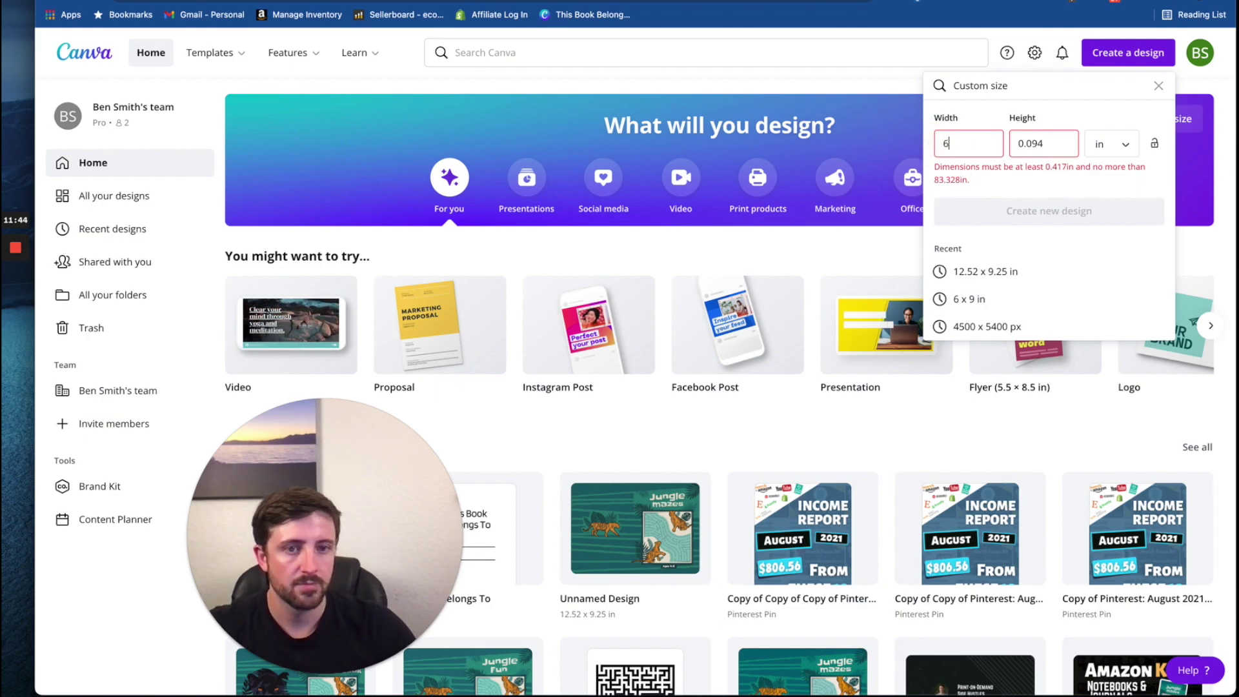
{"action": "key", "text": "Tab"}
{"action": "type", "text": "9"}
{"action": "left_click", "coordinate": [977, 177]}
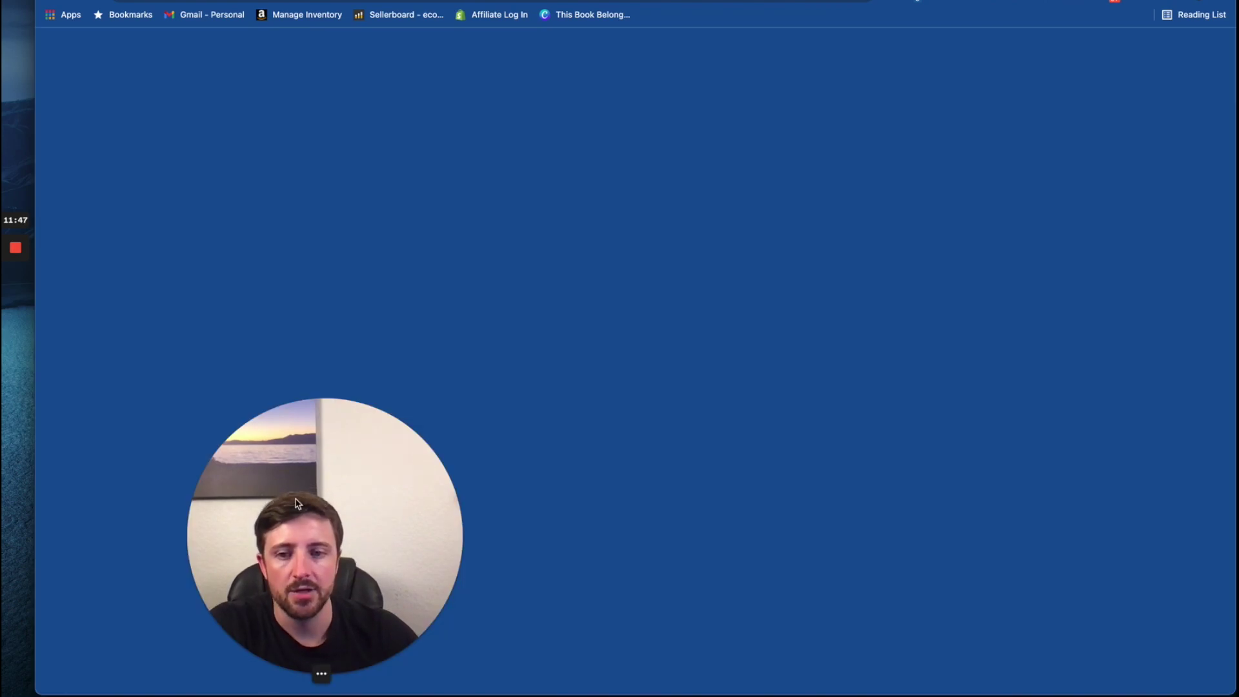
{"action": "left_click_drag", "start_coordinate": [297, 503], "coordinate": [1164, 555]}
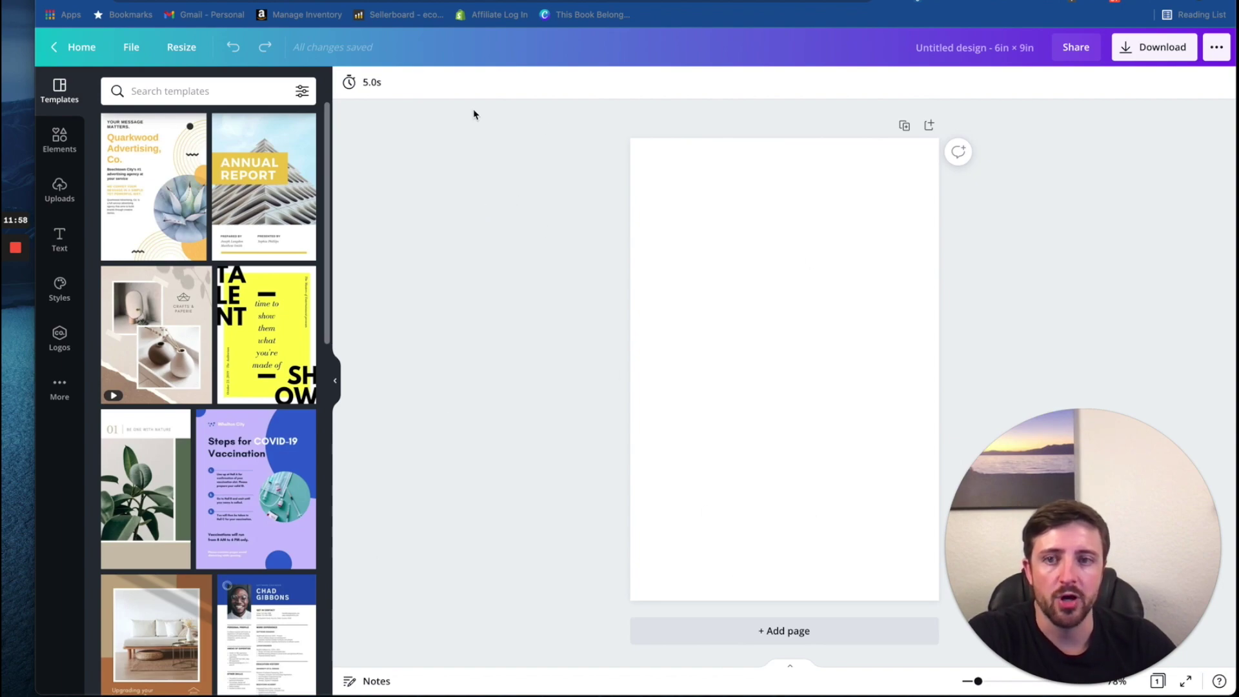
Add a heading to the blank page and set its font to Blinker
{"action": "left_click", "coordinate": [59, 242]}
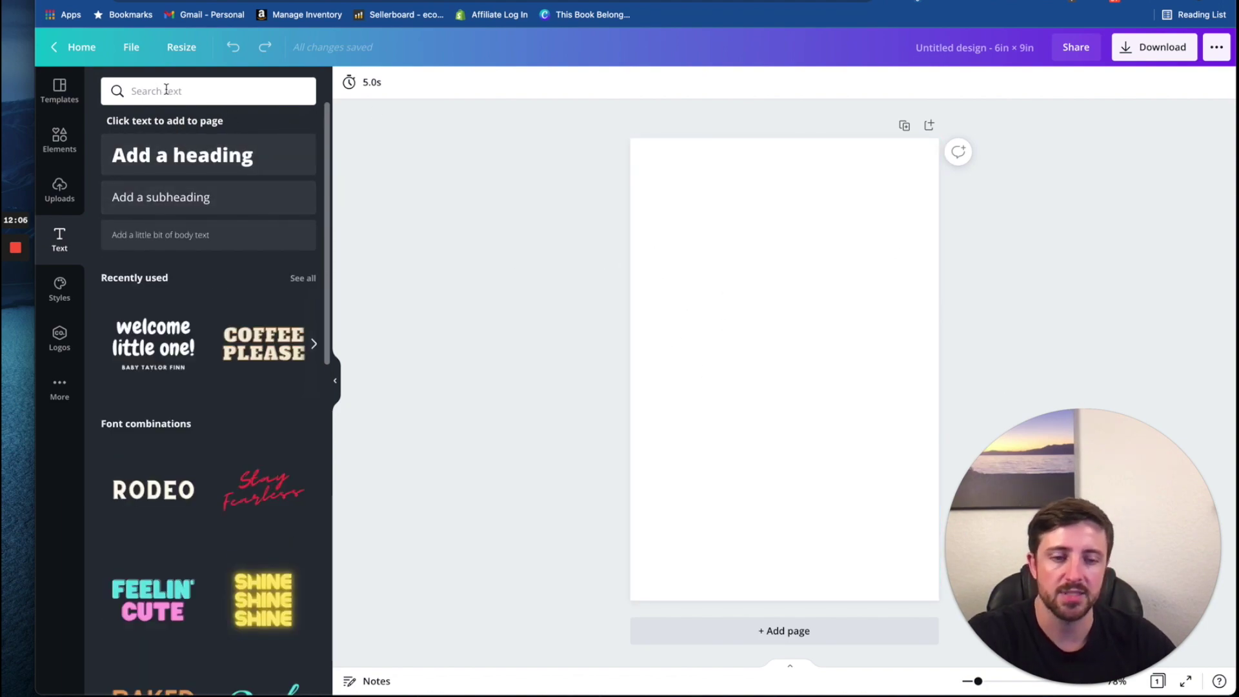
{"action": "left_click", "coordinate": [197, 155]}
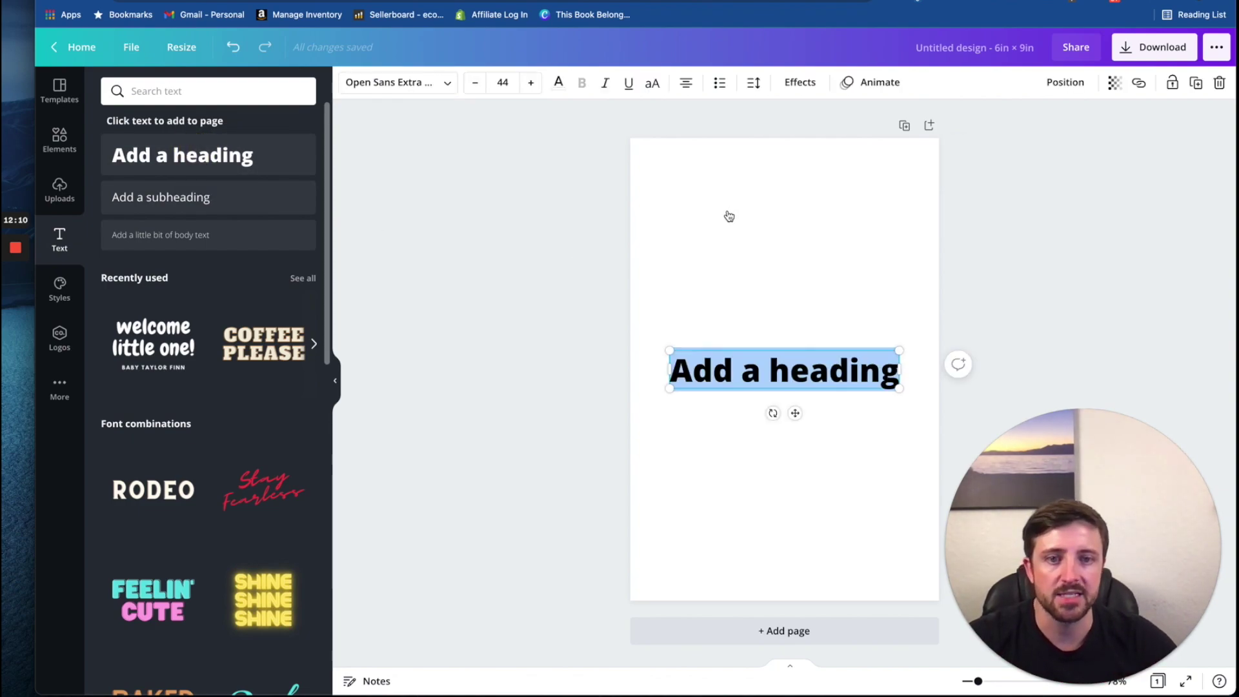
{"action": "left_click", "coordinate": [380, 90]}
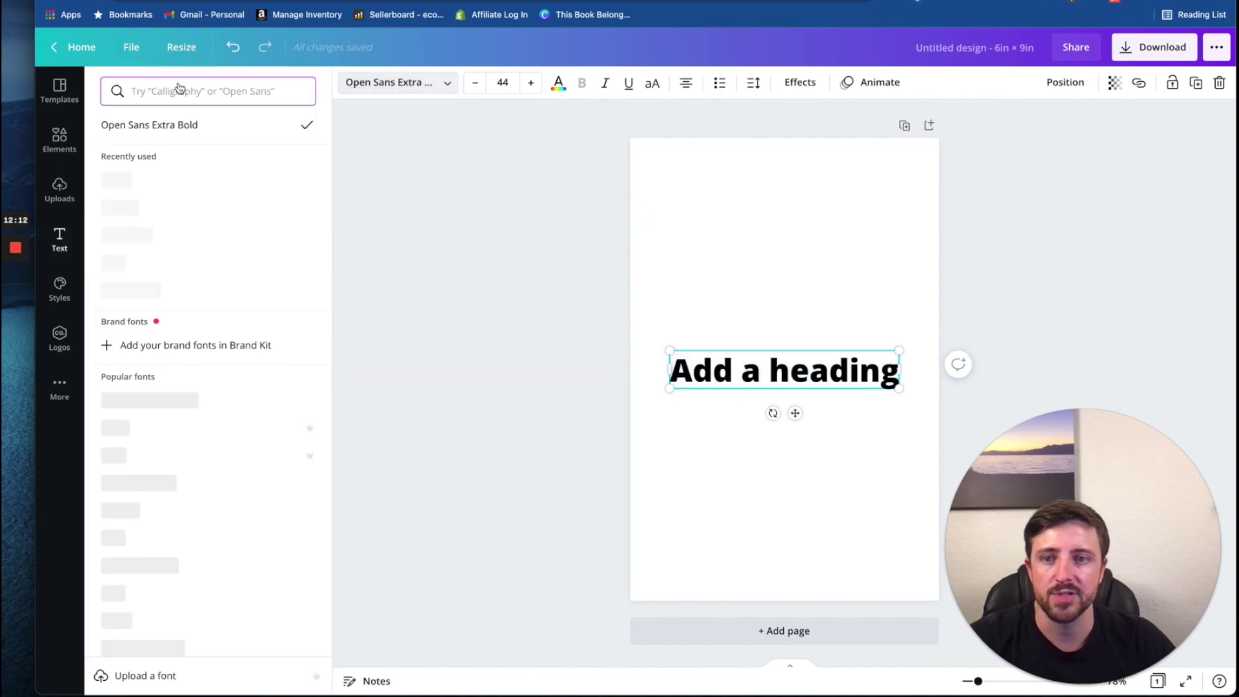
{"action": "left_click", "coordinate": [190, 92]}
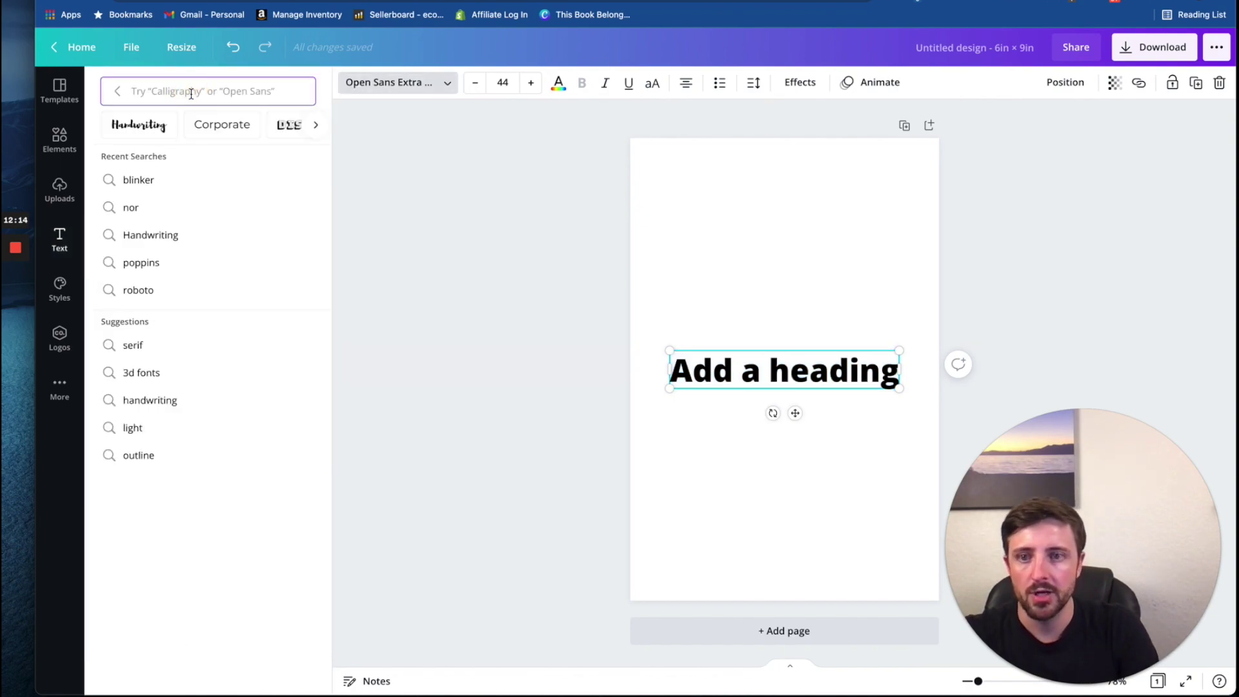
{"action": "left_click", "coordinate": [169, 178]}
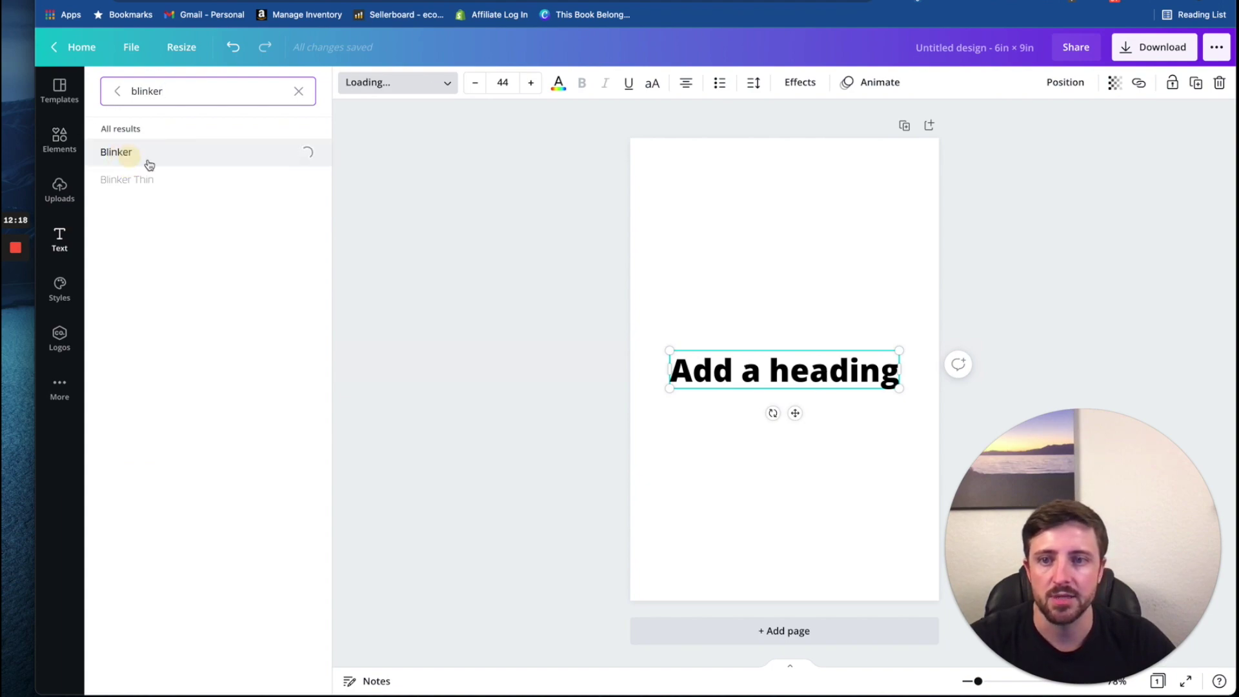
Replace the heading's placeholder text with "This Book Belongs To", broken into two lines after "Book"
{"action": "left_click", "coordinate": [809, 371]}
{"action": "double_click", "coordinate": [809, 371]}
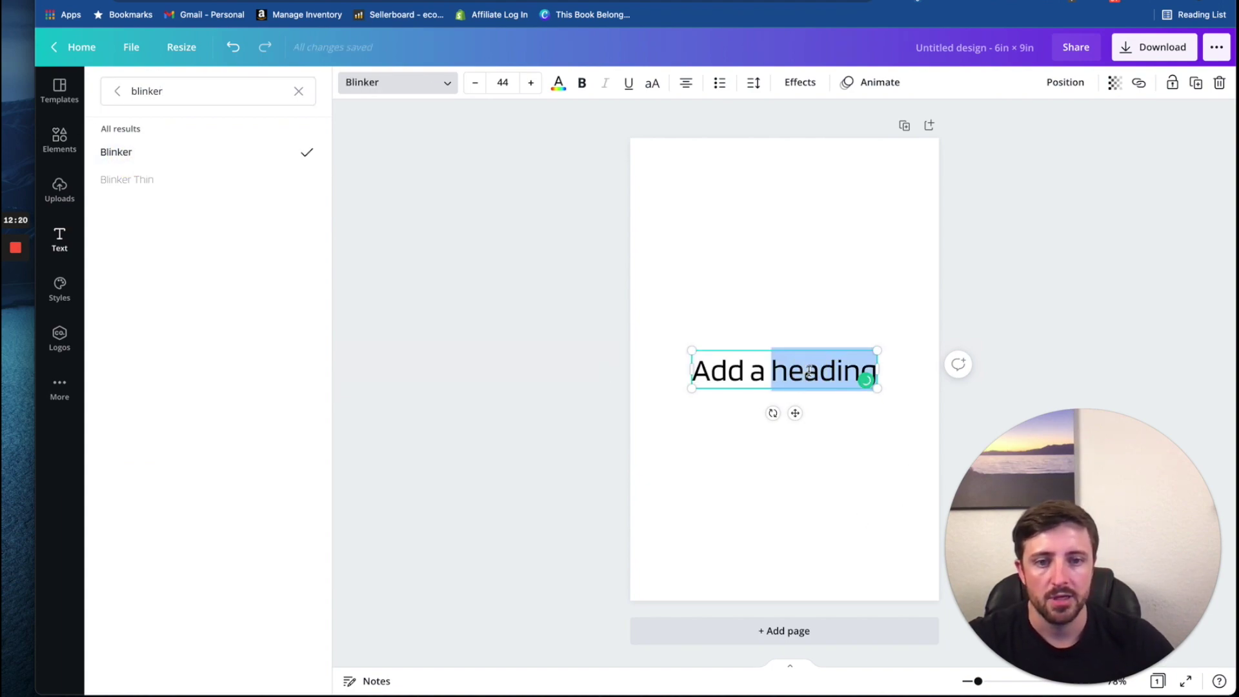
{"action": "left_click", "coordinate": [809, 371]}
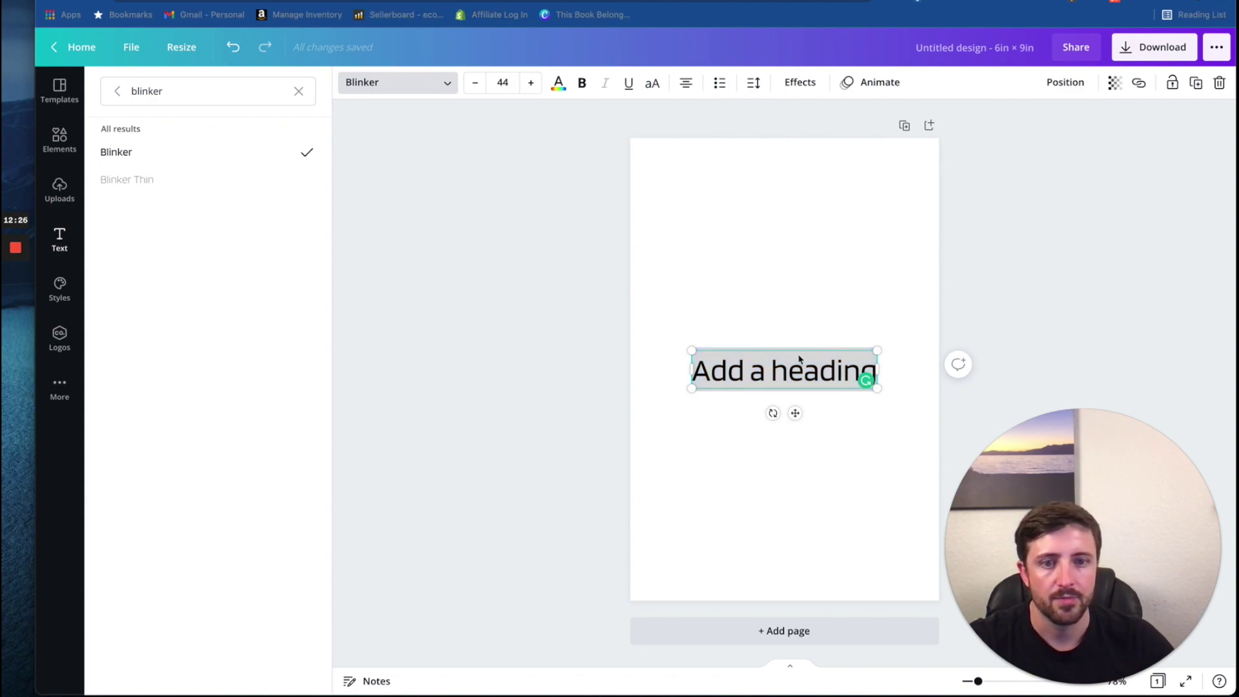
{"action": "type", "text": "Th"}
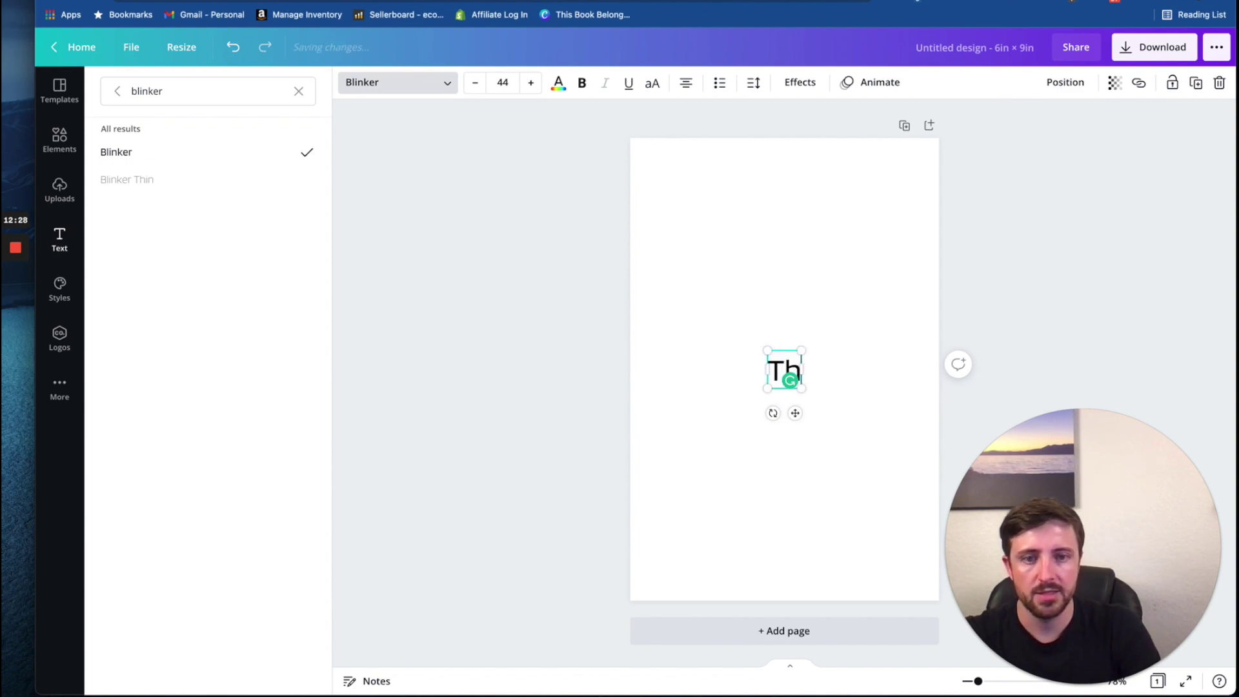
{"action": "type", "text": "is Book"}
{"action": "key", "text": "Return"}
{"action": "type", "text": "Belongs To"}
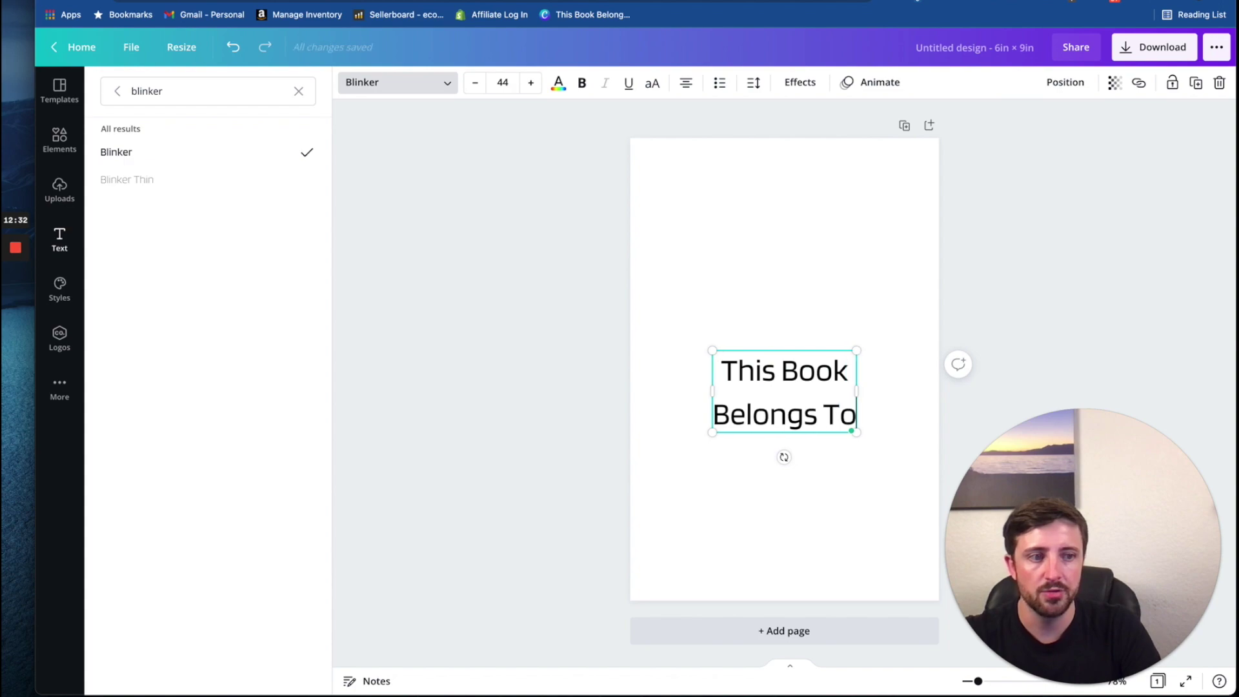
{"action": "left_click", "coordinate": [570, 293]}
{"action": "left_click", "coordinate": [471, 323]}
Reduce the line spacing of the "This Book Belongs To" heading and move it to the upper part of the page
{"action": "triple_click", "coordinate": [785, 373]}
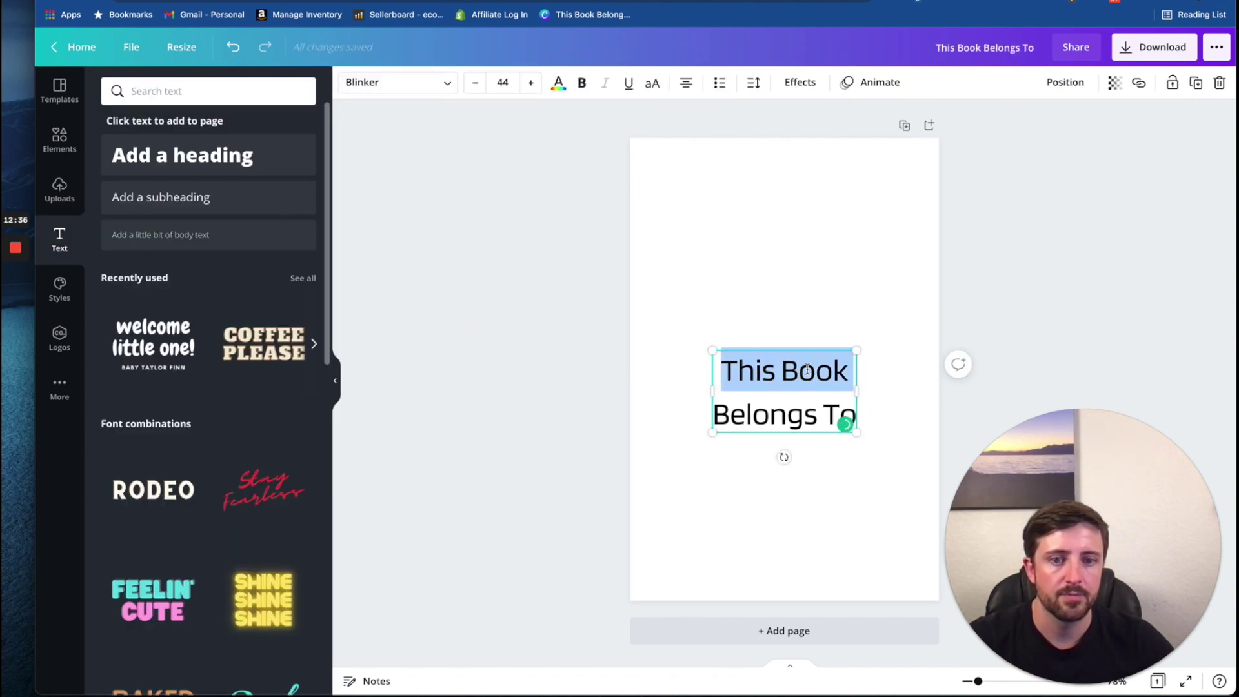
{"action": "left_click", "coordinate": [807, 371]}
{"action": "key", "text": "ctrl+a"}
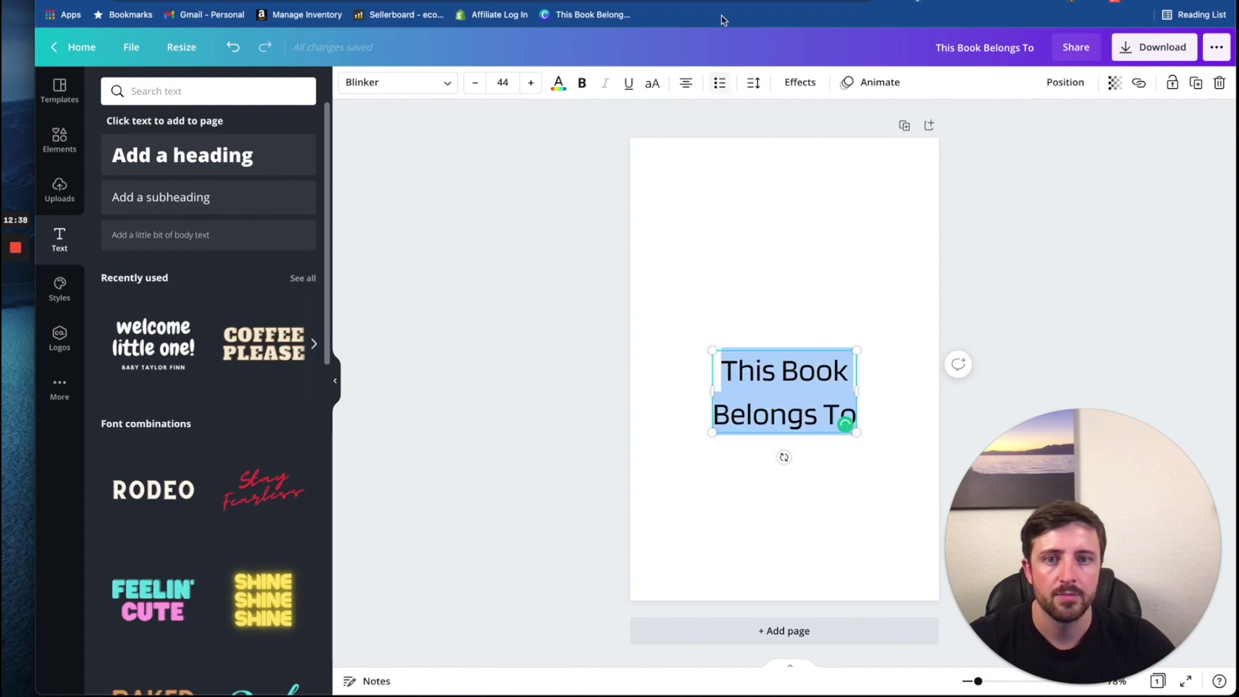
{"action": "left_click", "coordinate": [752, 82]}
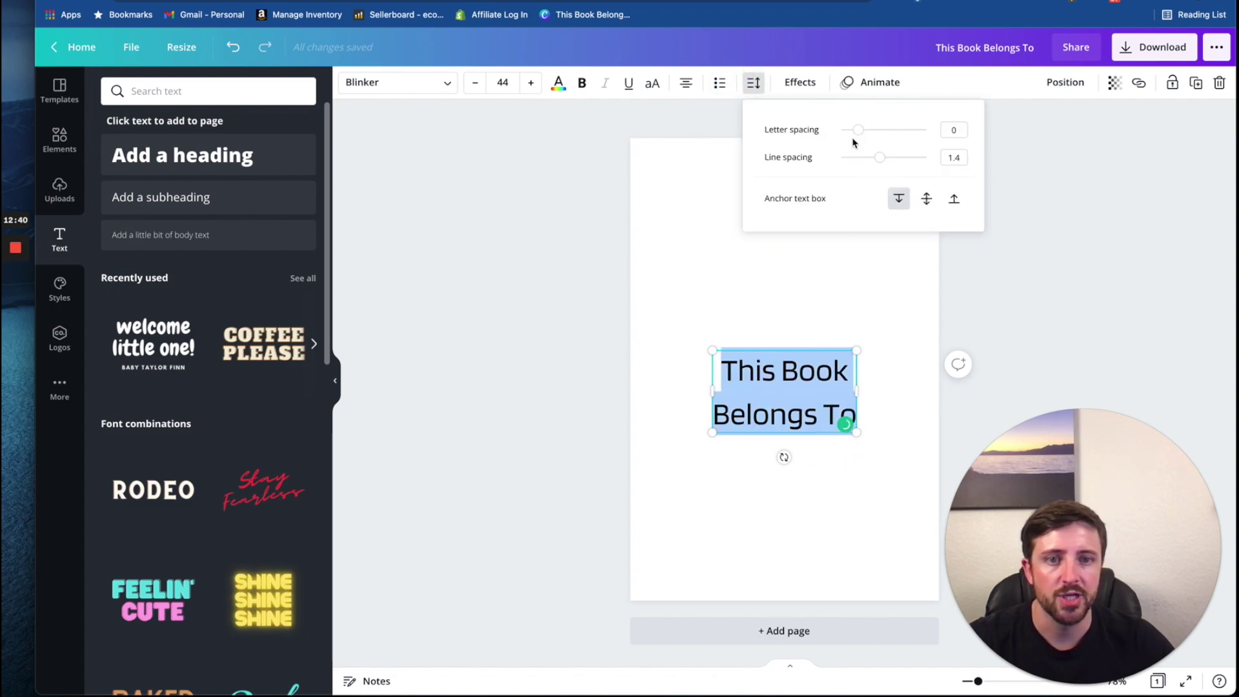
{"action": "left_click_drag", "start_coordinate": [879, 158], "coordinate": [863, 158]}
{"action": "left_click", "coordinate": [512, 258]}
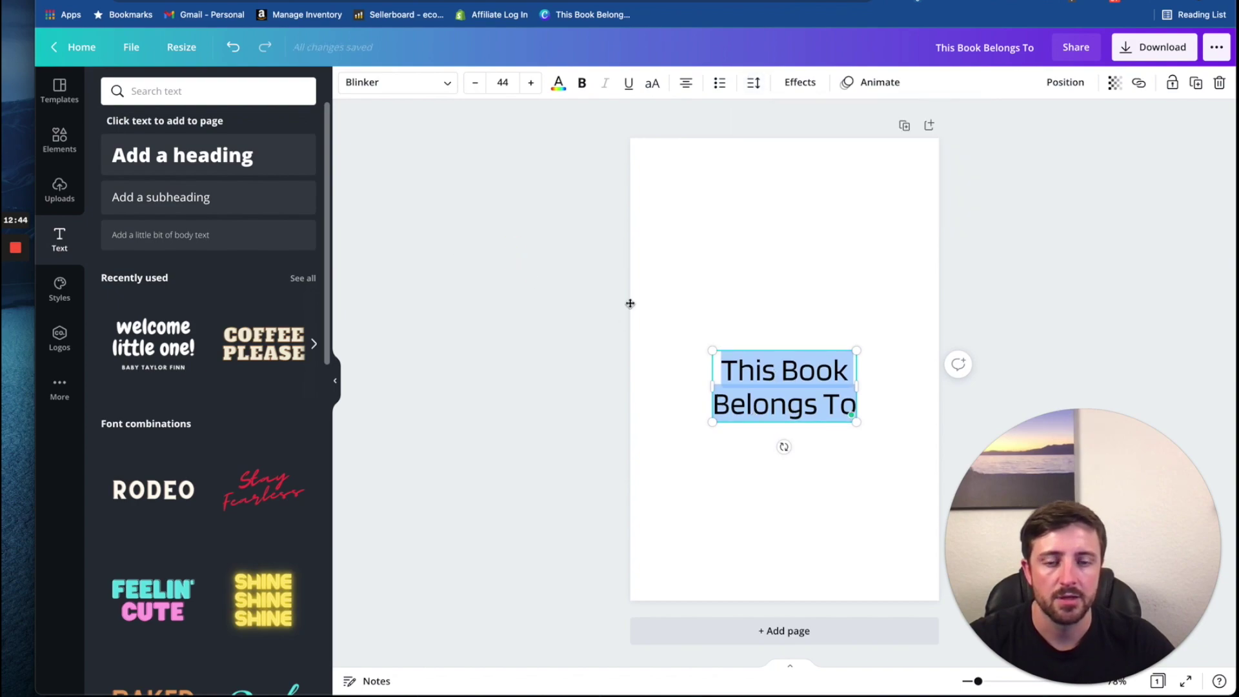
{"action": "left_click", "coordinate": [610, 292]}
{"action": "left_click_drag", "start_coordinate": [812, 372], "coordinate": [810, 216]}
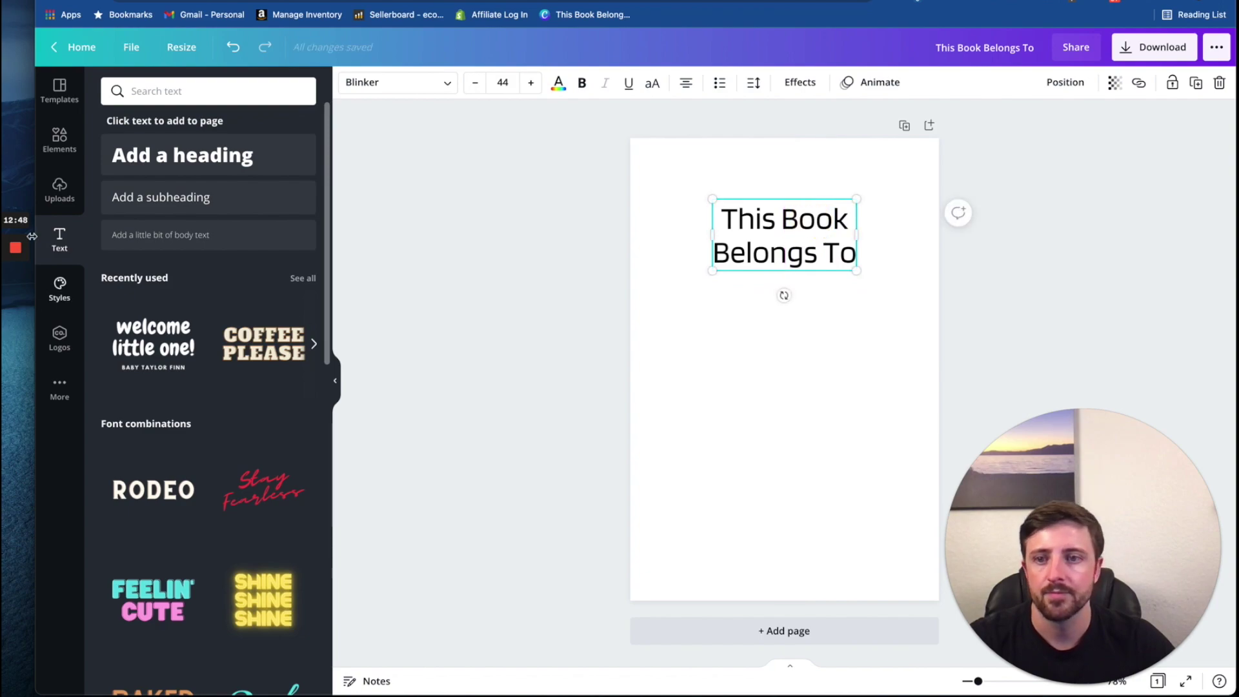
Add a straight line centred just below the heading and set its line weight to 3
{"action": "left_click", "coordinate": [60, 133]}
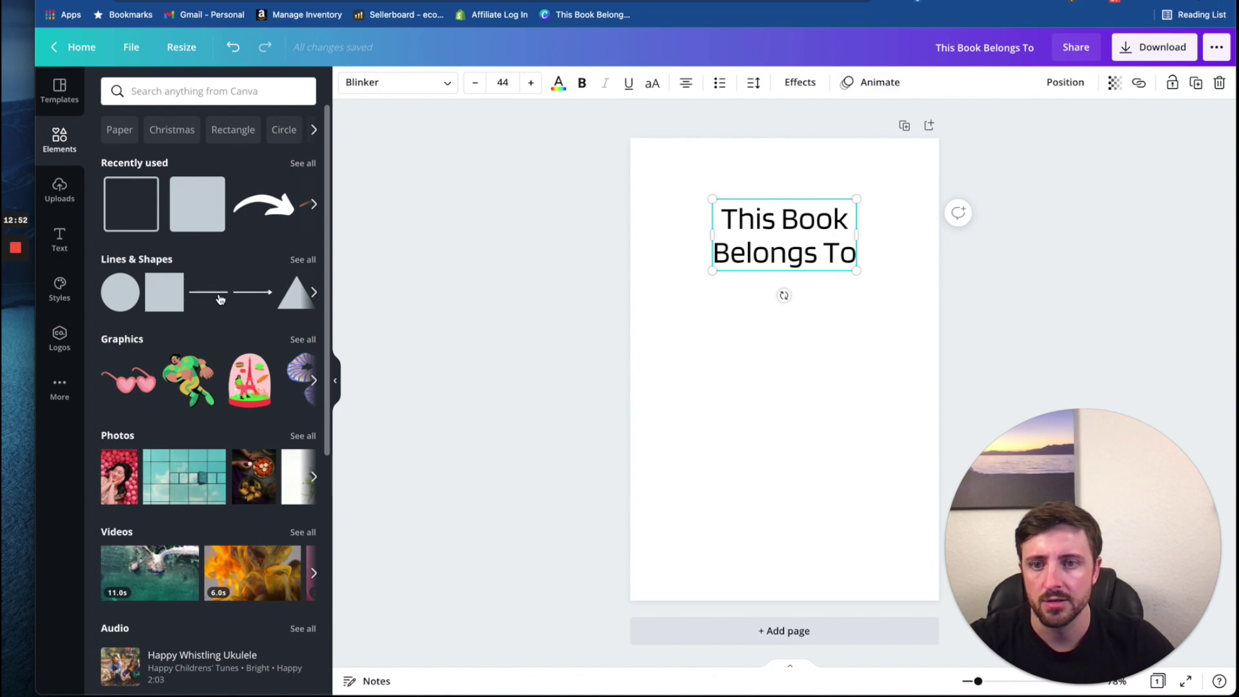
{"action": "left_click", "coordinate": [220, 295]}
{"action": "left_click_drag", "start_coordinate": [798, 376], "coordinate": [800, 313]}
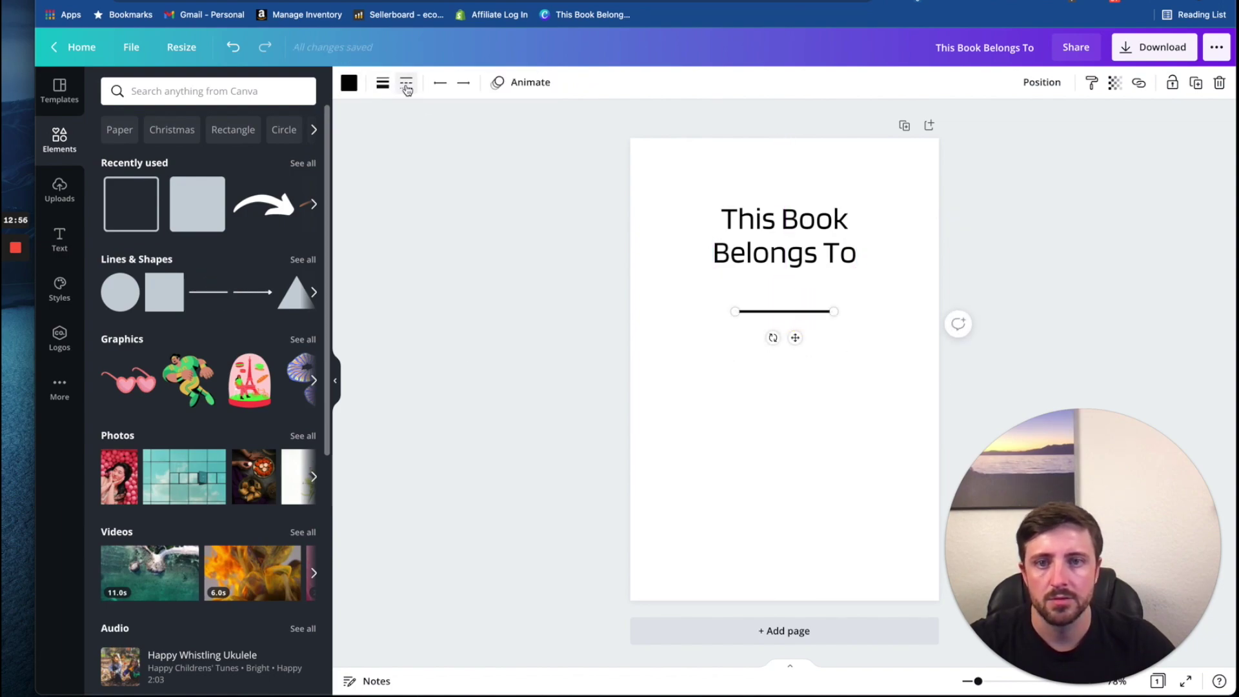
{"action": "left_click", "coordinate": [383, 84]}
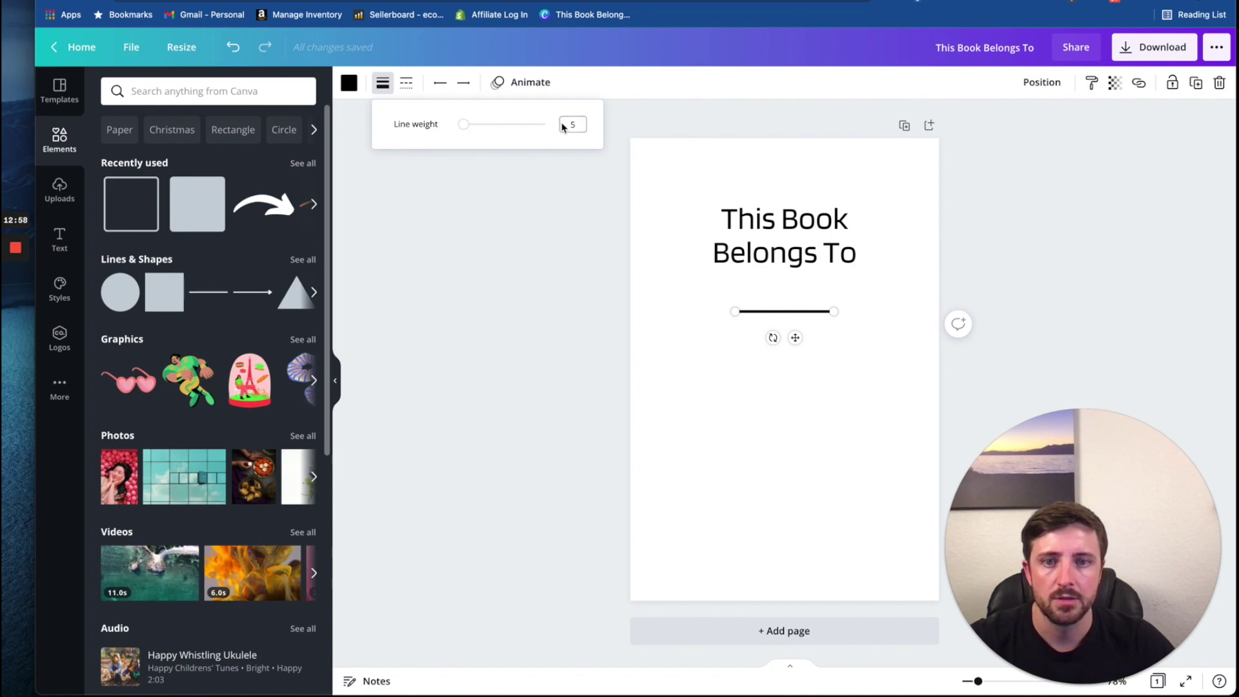
{"action": "key", "text": "Return"}
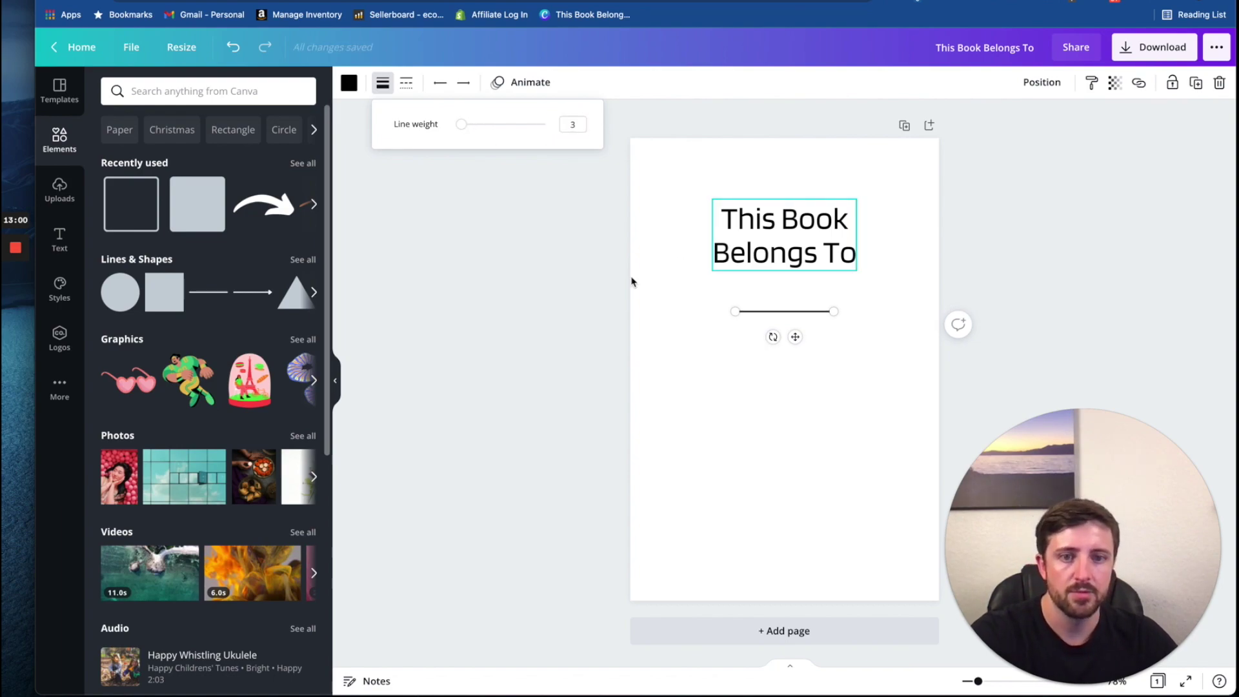
Lengthen and centre the line to slightly wider than the heading, and place a duplicate of it a little below
{"action": "left_click", "coordinate": [531, 298]}
{"action": "left_click_drag", "start_coordinate": [730, 313], "coordinate": [677, 311]}
{"action": "left_click_drag", "start_coordinate": [768, 340], "coordinate": [798, 339]}
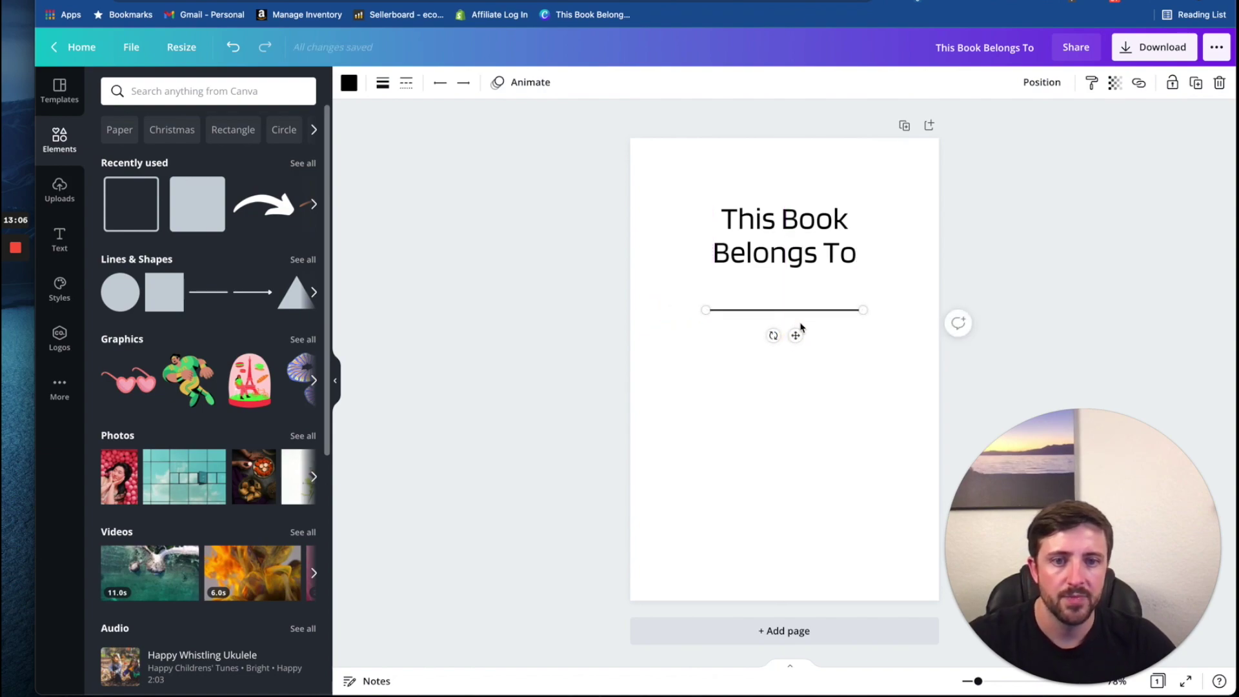
{"action": "key", "text": "super+d"}
{"action": "left_click_drag", "start_coordinate": [808, 349], "coordinate": [798, 378]}
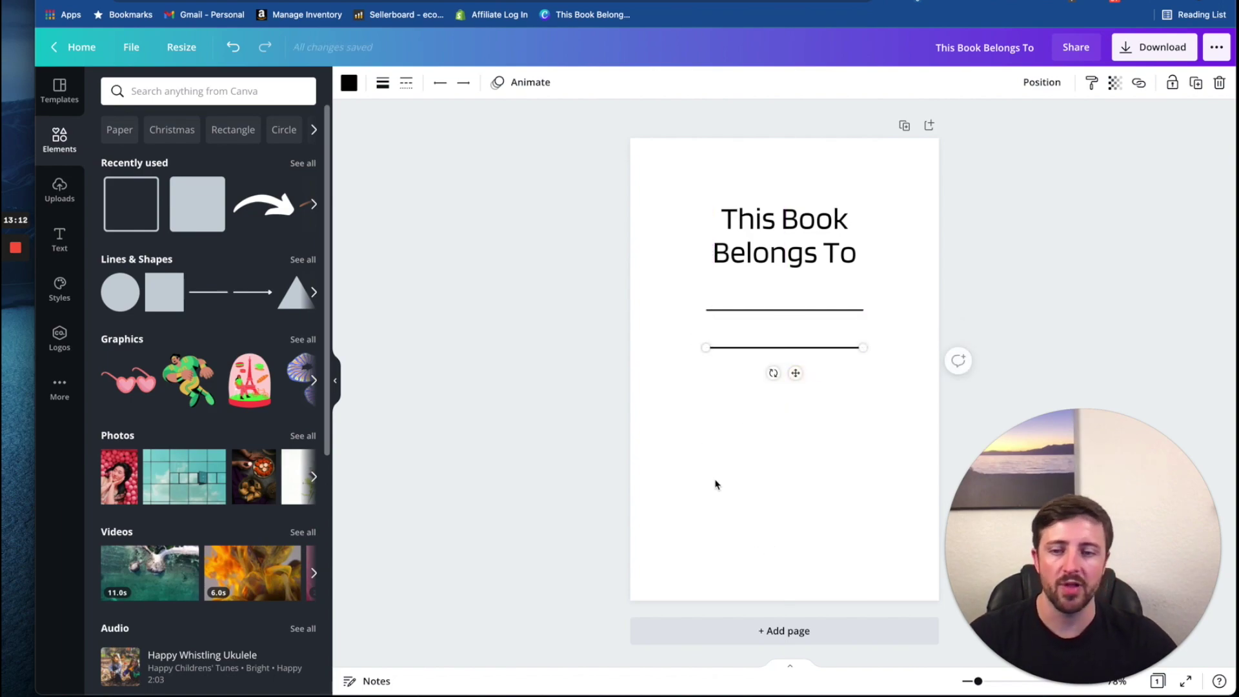
Add a blank second page, check both pages in the page overview, and return to editing page 2
{"action": "left_click", "coordinate": [777, 632]}
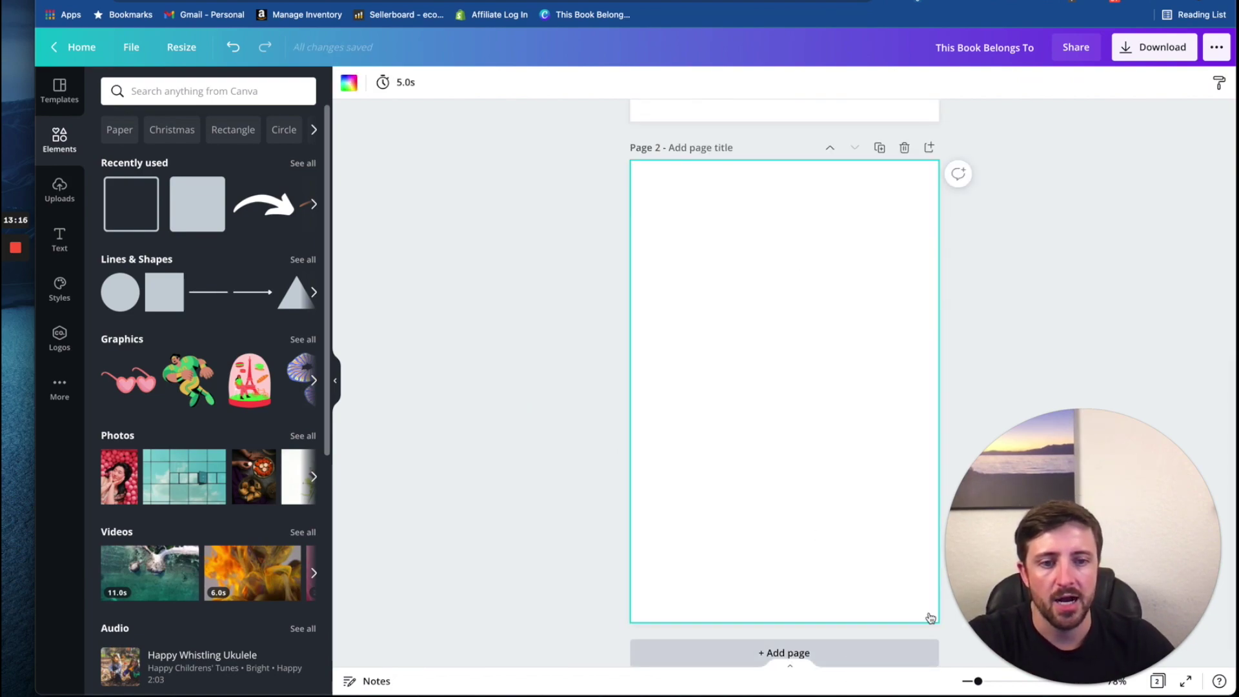
{"action": "left_click", "coordinate": [1161, 685]}
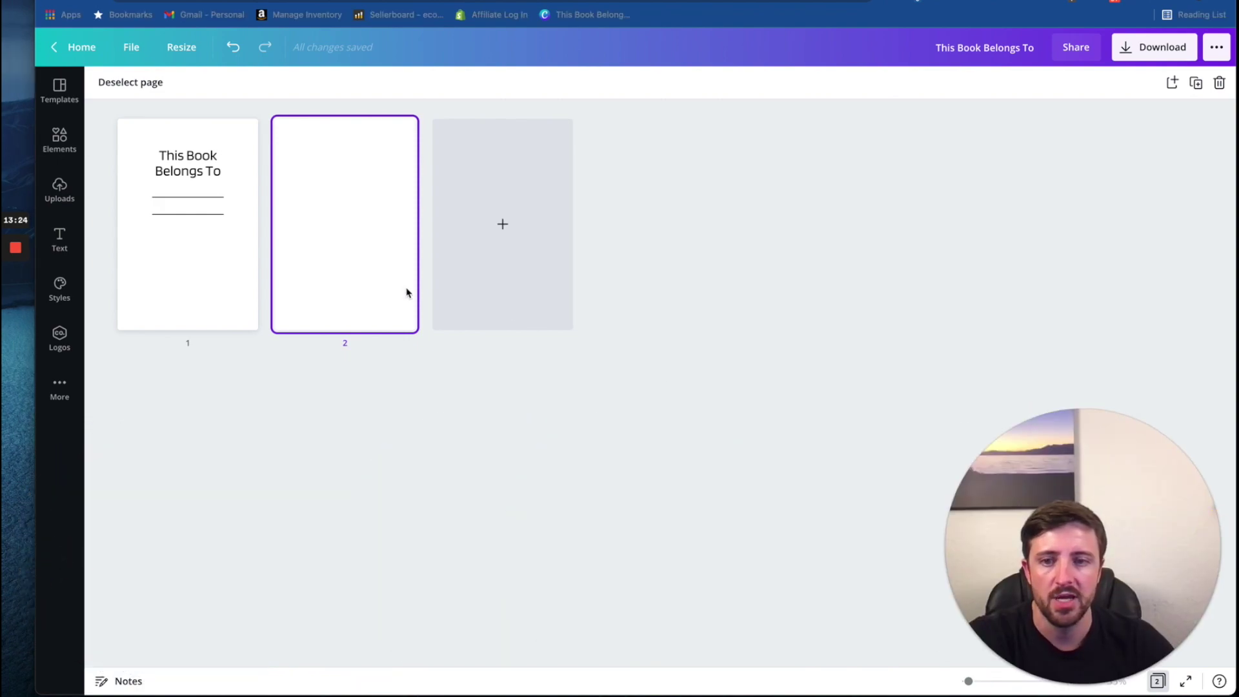
{"action": "left_click", "coordinate": [323, 200]}
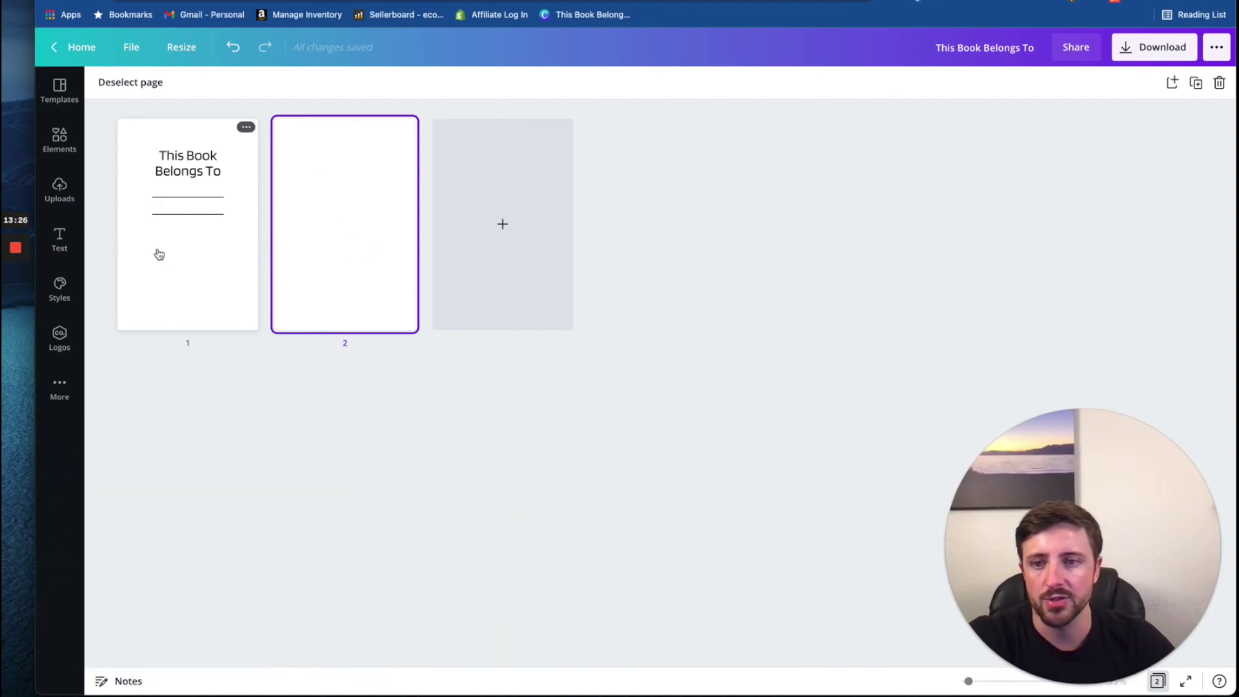
{"action": "double_click", "coordinate": [336, 245]}
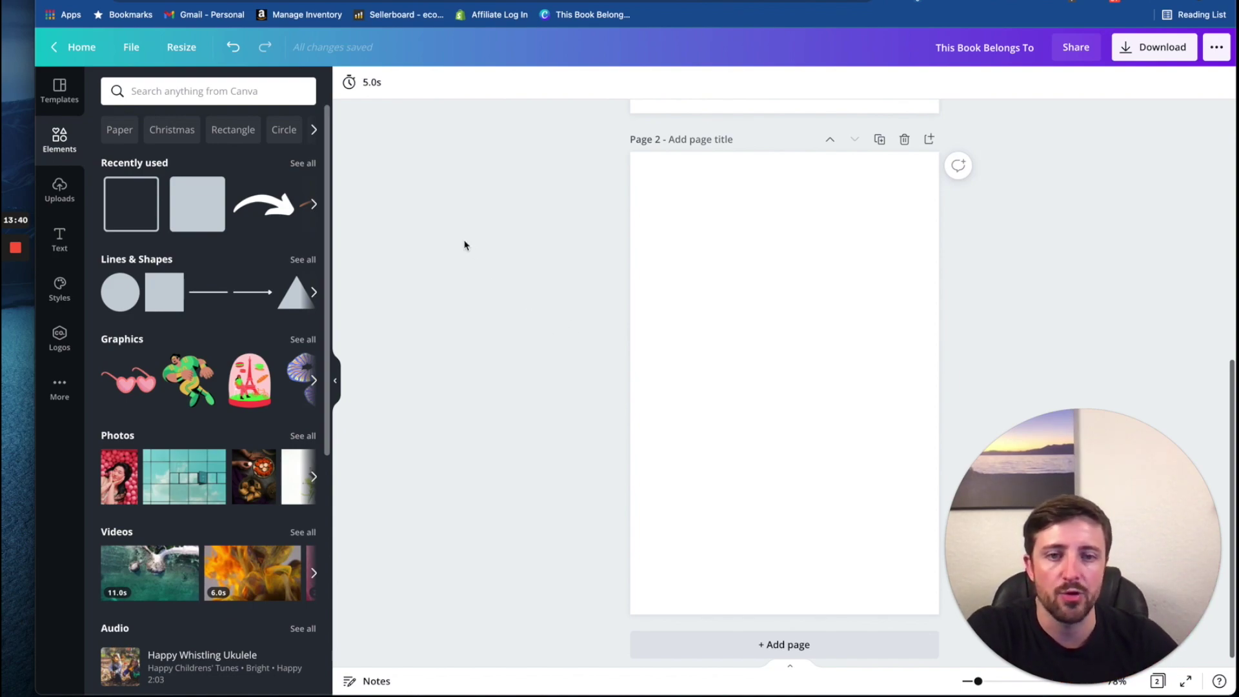
Add a rounded square outline to page 2, shrink it for a thinner line, and stretch it into a centred border just inside the page edges
{"action": "left_click", "coordinate": [158, 229]}
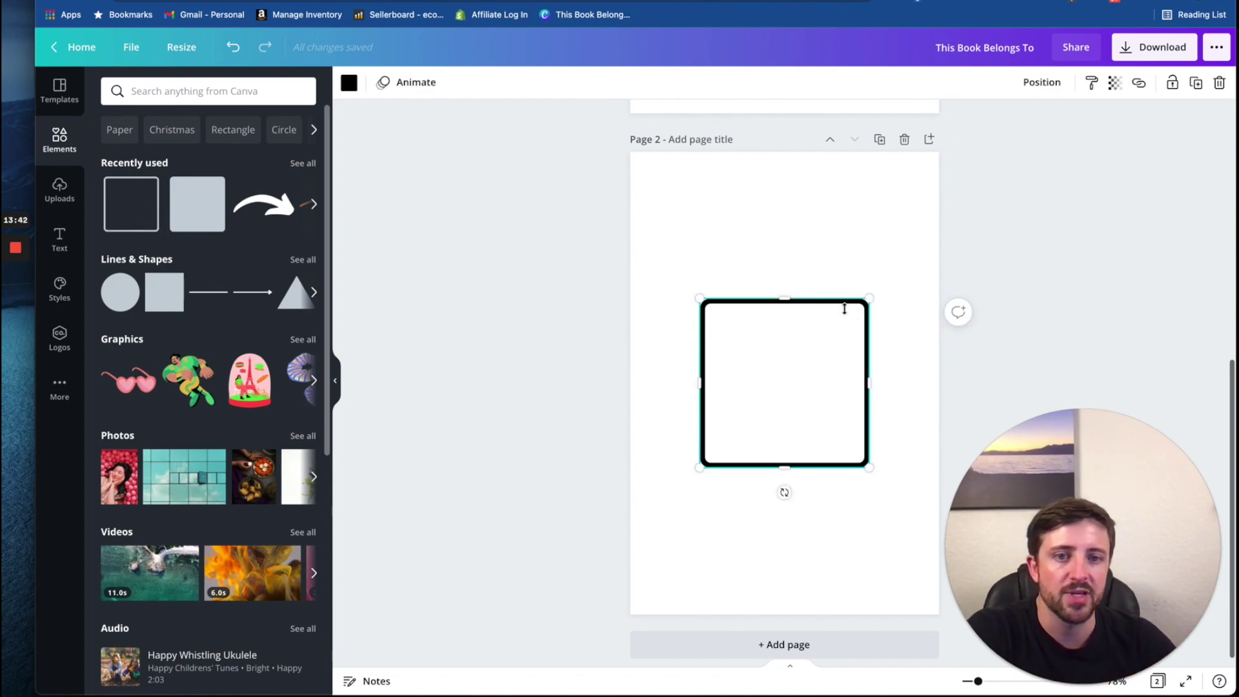
{"action": "left_click_drag", "start_coordinate": [865, 466], "coordinate": [760, 371]}
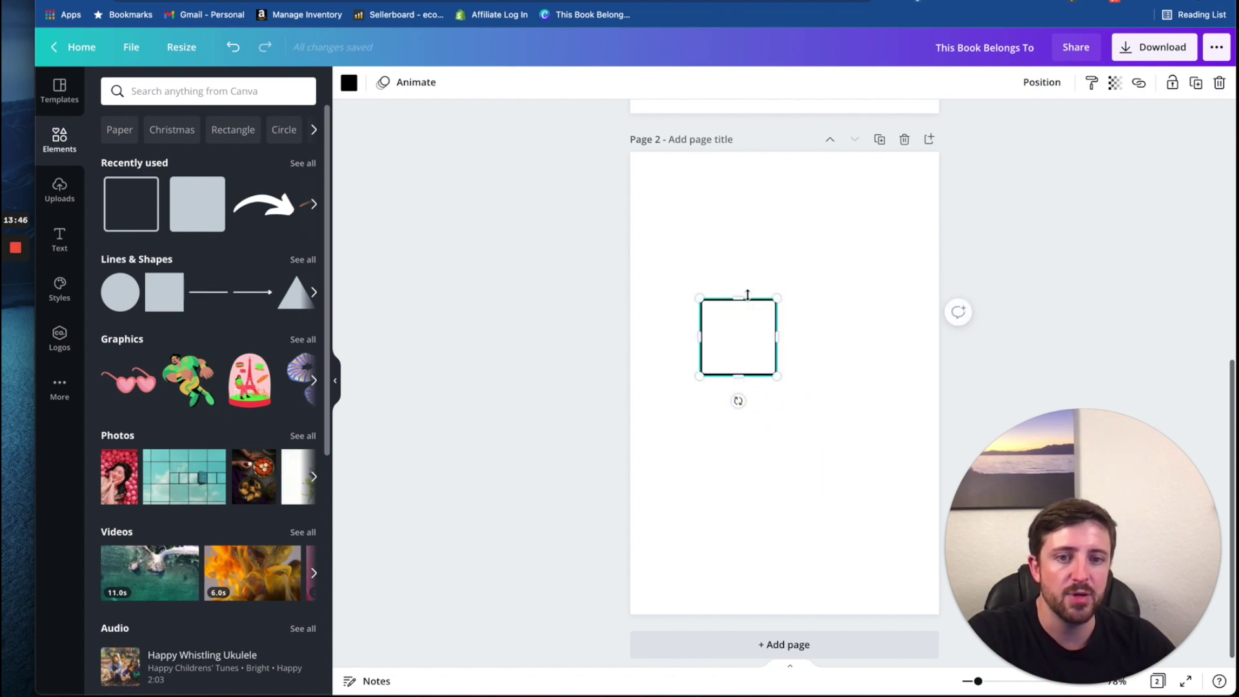
{"action": "left_click_drag", "start_coordinate": [747, 300], "coordinate": [731, 169]}
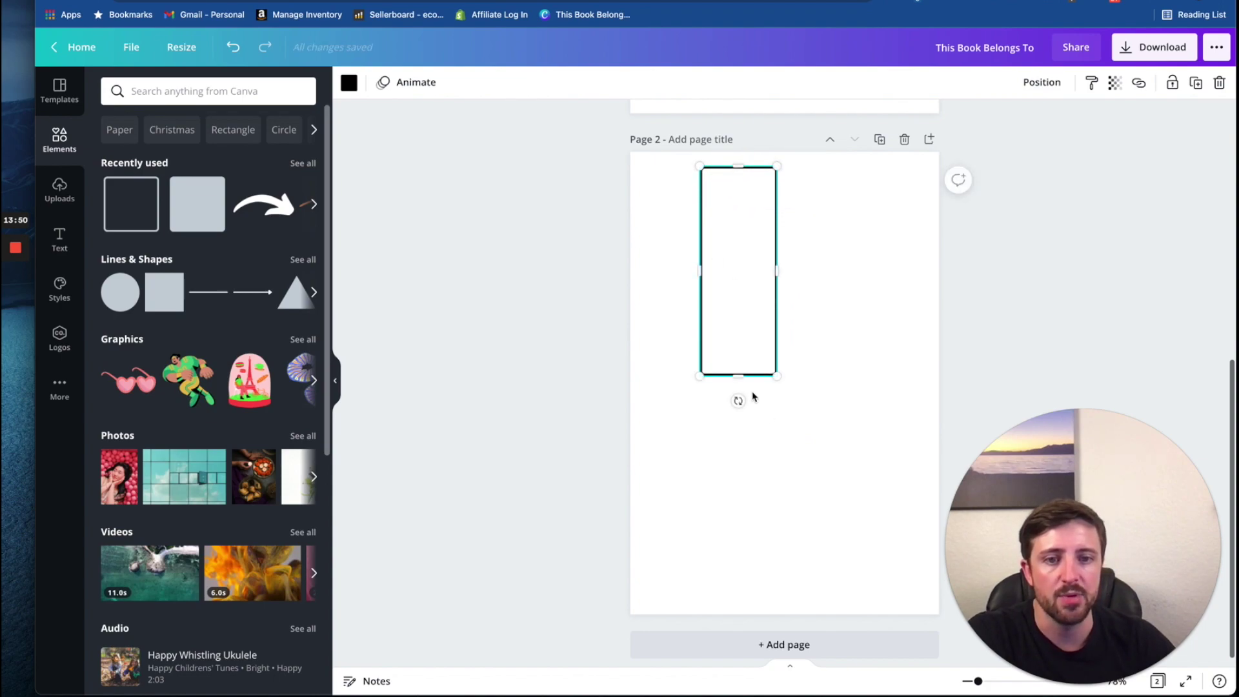
{"action": "left_click_drag", "start_coordinate": [694, 309], "coordinate": [689, 303]}
{"action": "left_click_drag", "start_coordinate": [729, 372], "coordinate": [716, 332]}
{"action": "left_click_drag", "start_coordinate": [717, 252], "coordinate": [912, 241]}
{"action": "left_click_drag", "start_coordinate": [785, 332], "coordinate": [802, 589]}
{"action": "left_click_drag", "start_coordinate": [807, 185], "coordinate": [806, 190]}
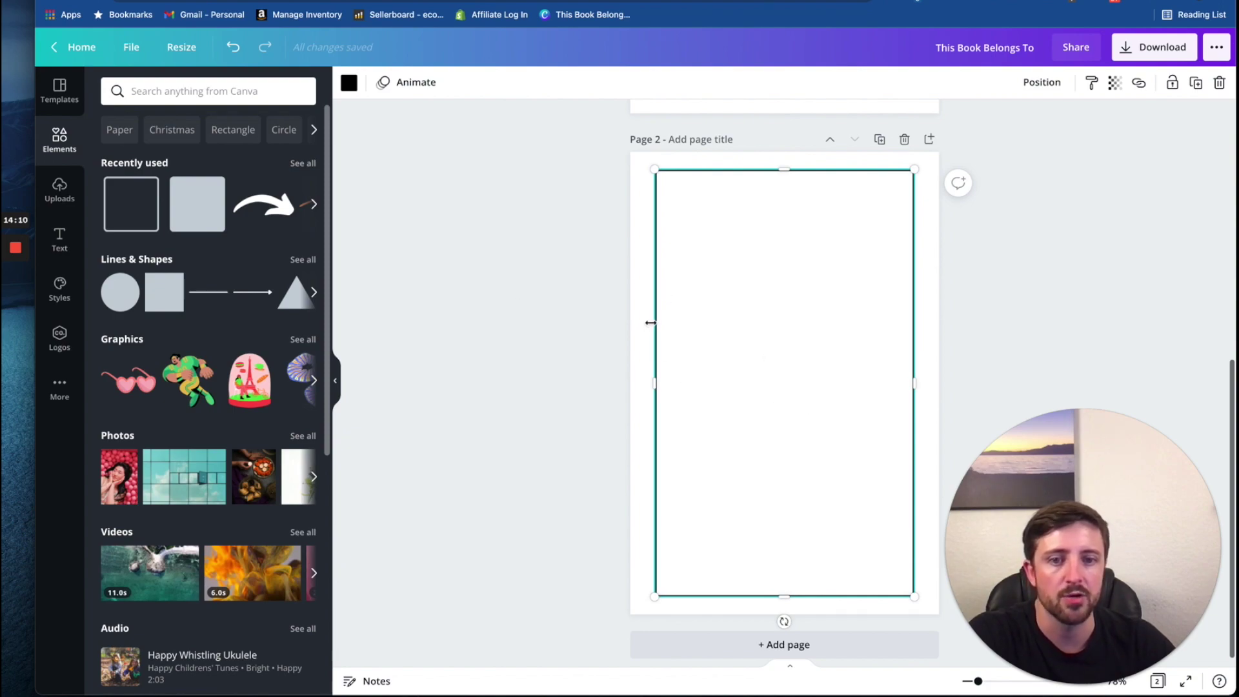
{"action": "left_click", "coordinate": [510, 284]}
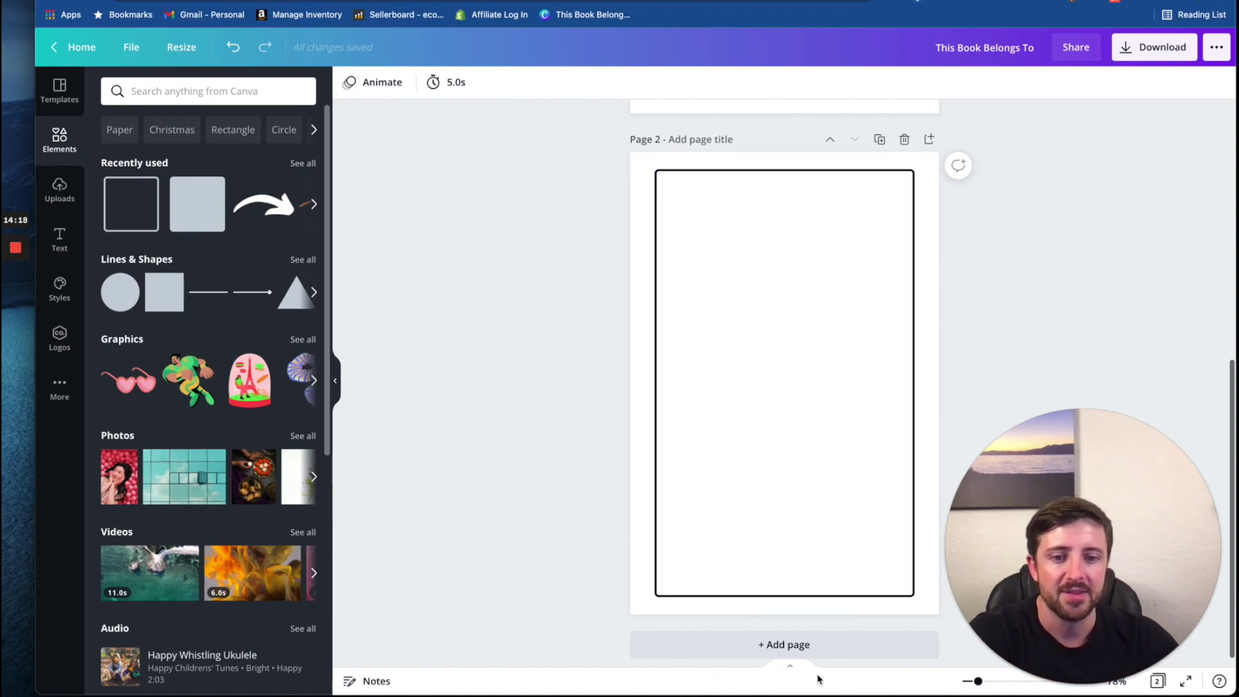
Add a third page and place the uploaded hippo line drawing in its centre
{"action": "left_click", "coordinate": [821, 647]}
{"action": "left_click", "coordinate": [59, 188]}
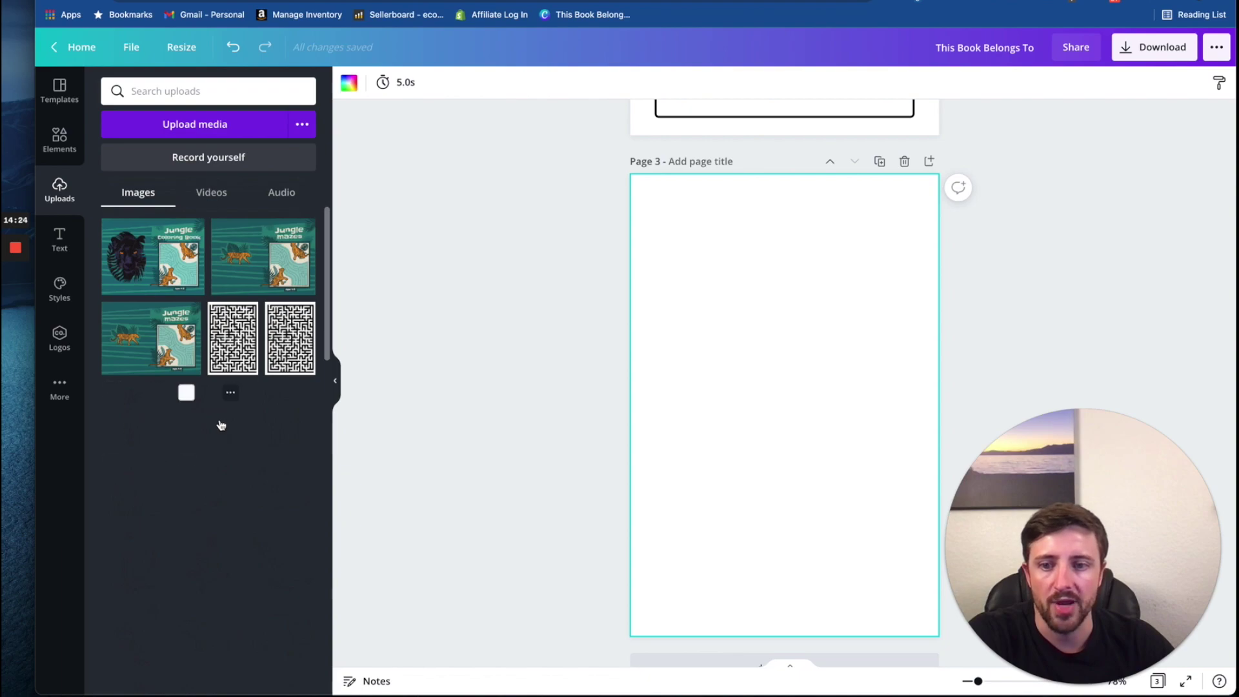
{"action": "left_click", "coordinate": [288, 431]}
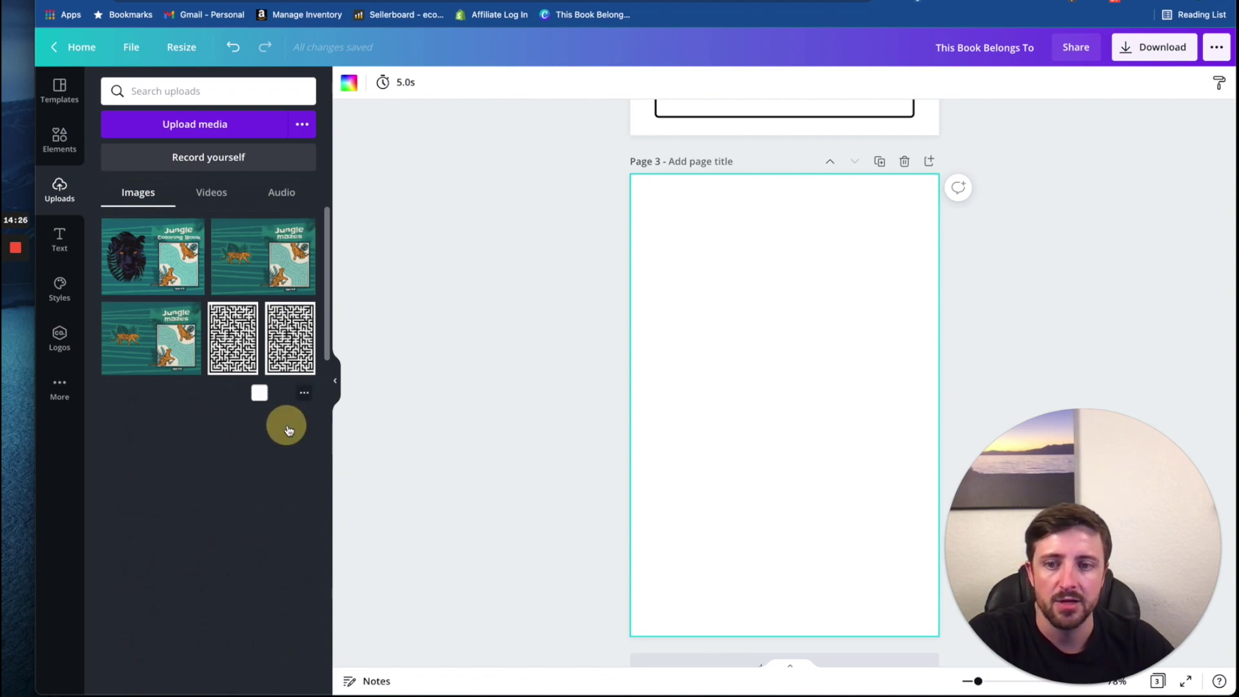
{"action": "key", "text": "Delete"}
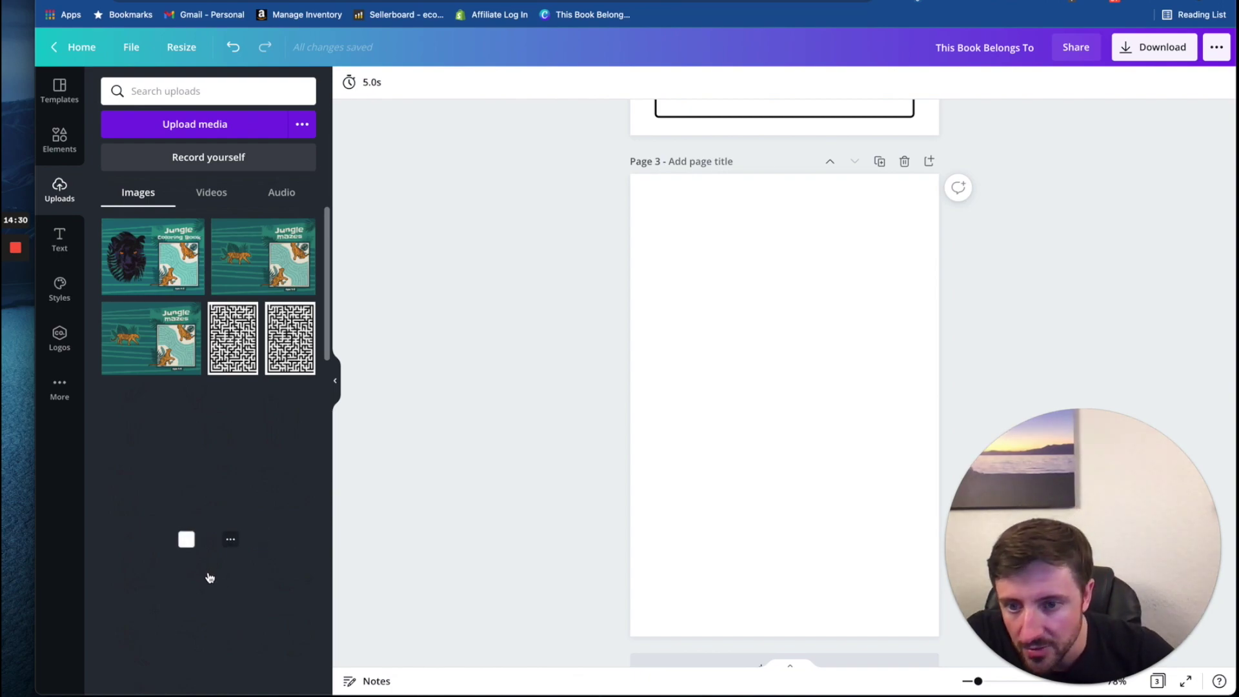
{"action": "left_click", "coordinate": [214, 652]}
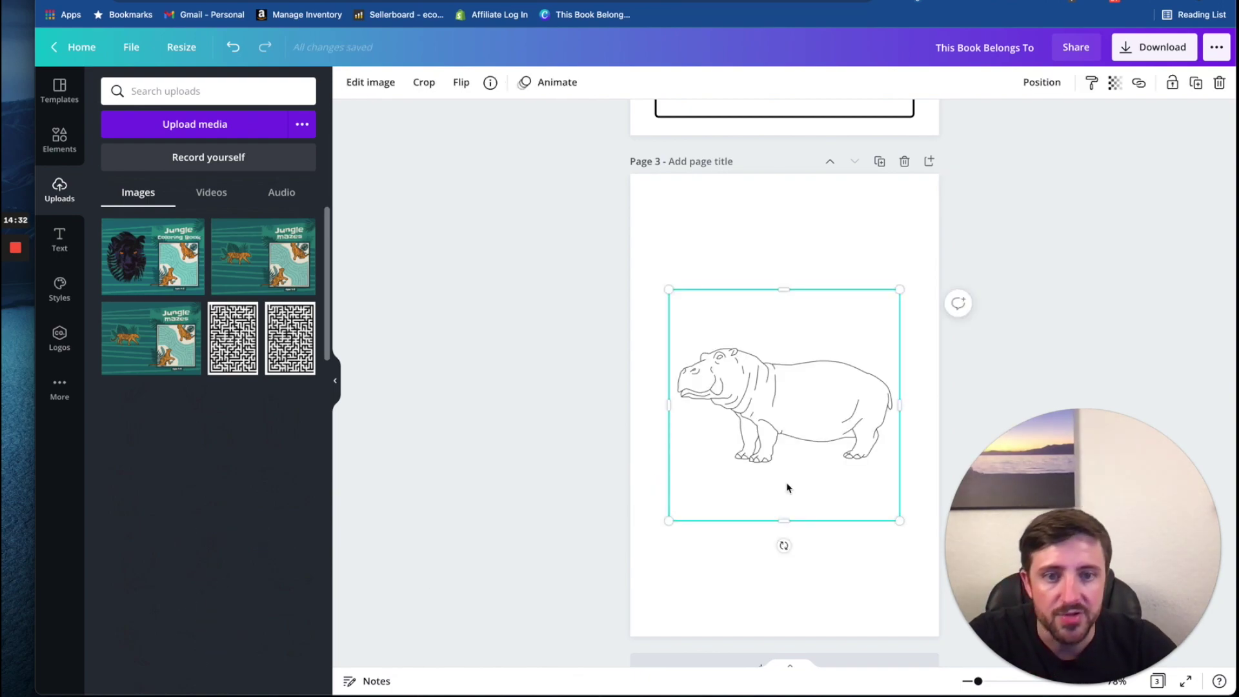
{"action": "left_click", "coordinate": [827, 406]}
{"action": "left_click", "coordinate": [529, 293]}
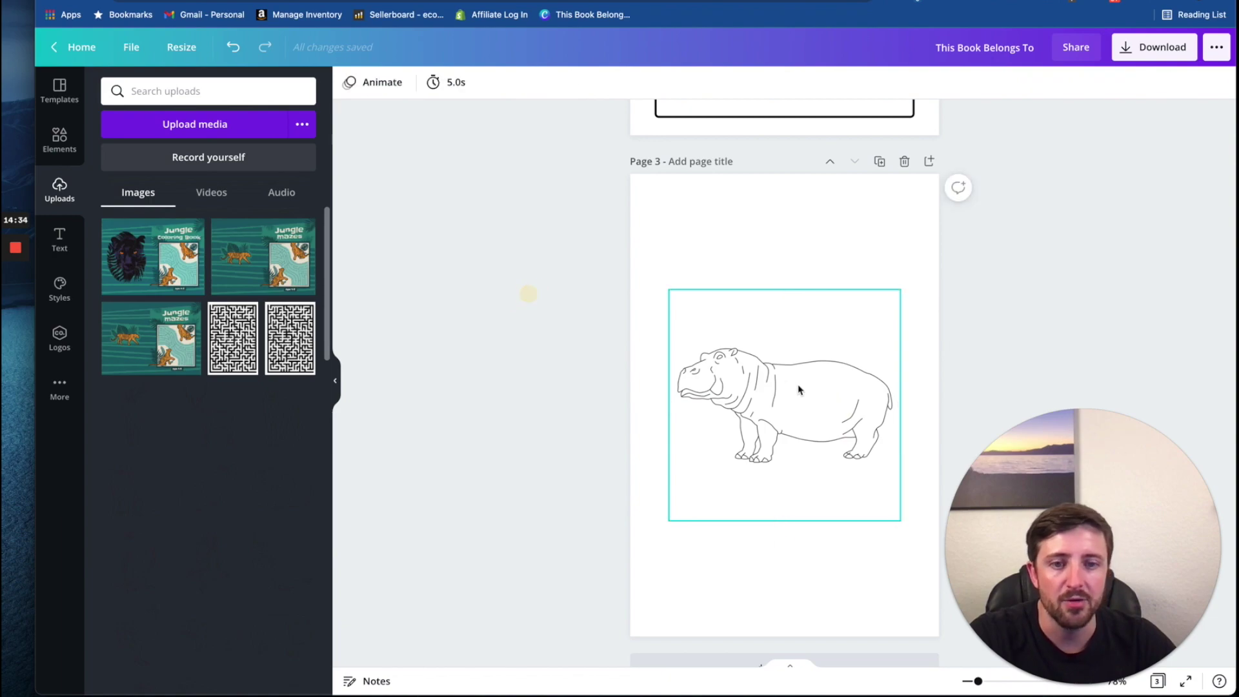
{"action": "scroll", "coordinate": [591, 414], "scroll_direction": "down", "scroll_amount": 1}
{"action": "left_click_drag", "start_coordinate": [1095, 592], "coordinate": [193, 593]}
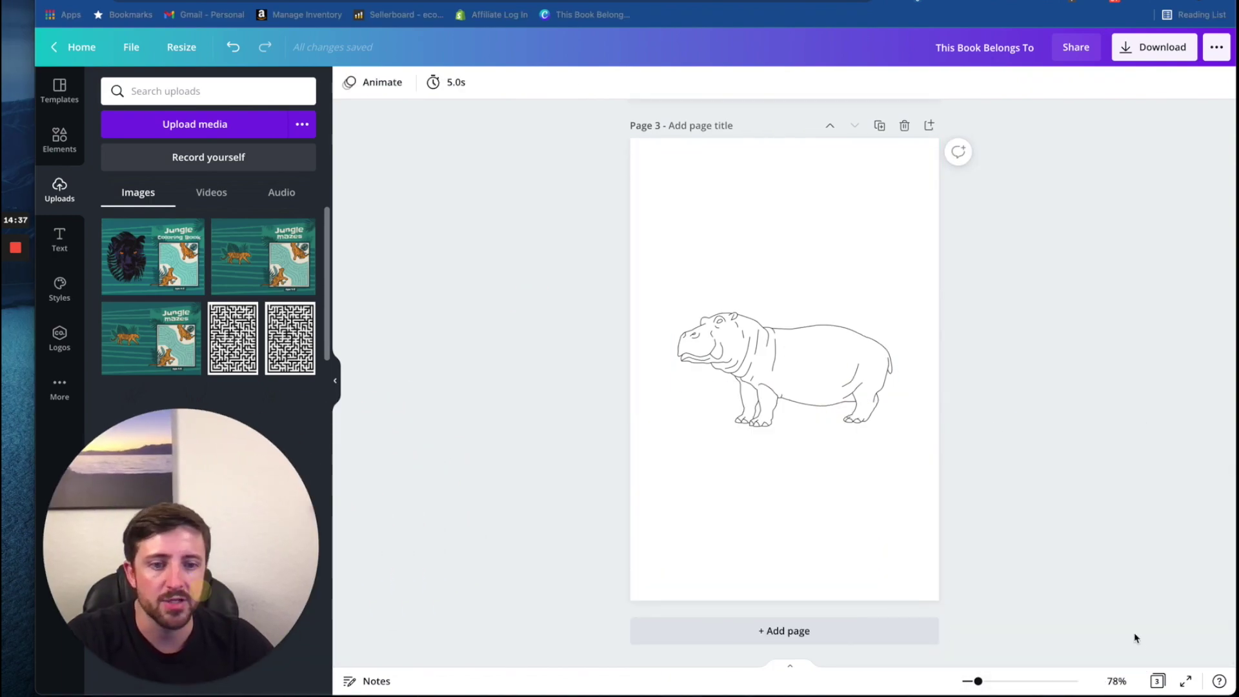
In the page overview, duplicate the bordered page 2 three times and move the hippo page to position 3
{"action": "left_click", "coordinate": [1158, 681]}
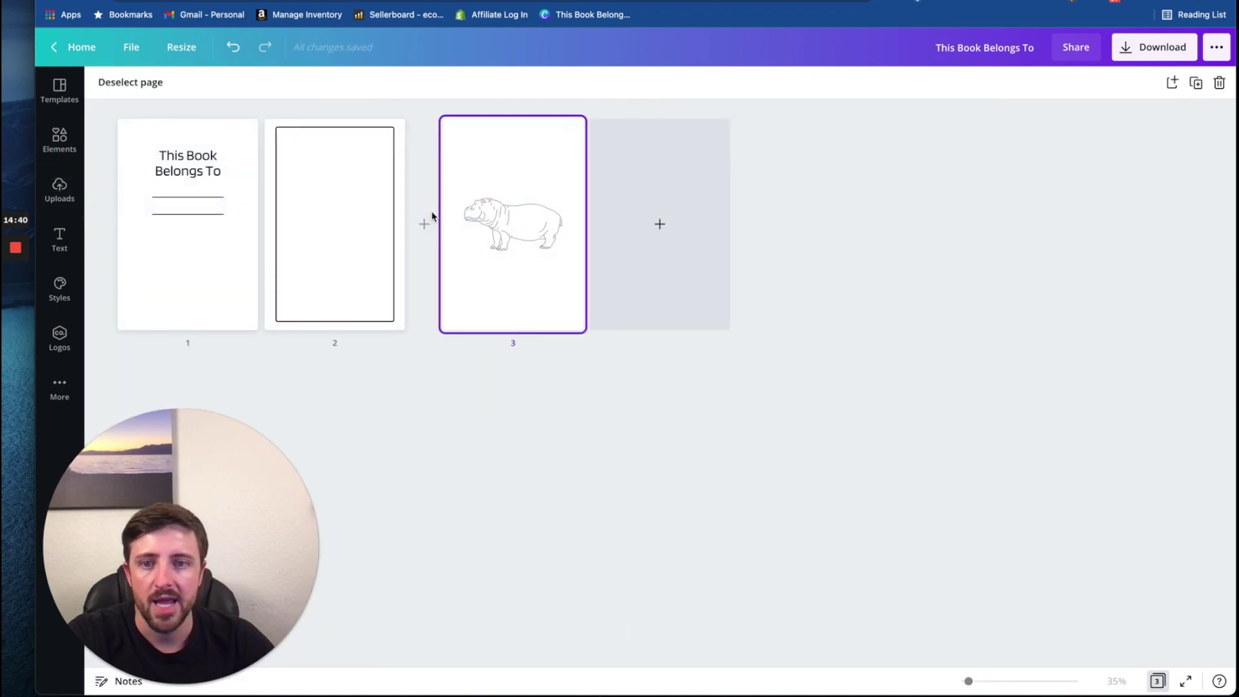
{"action": "left_click", "coordinate": [363, 190]}
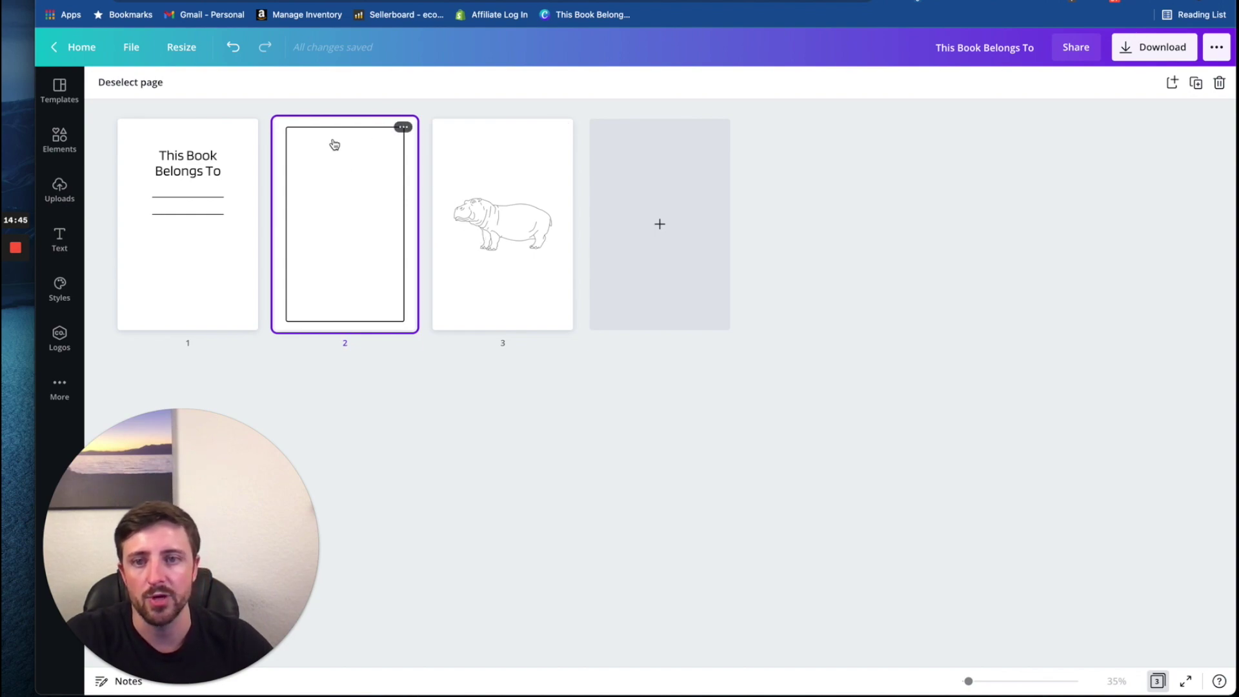
{"action": "left_click", "coordinate": [402, 128]}
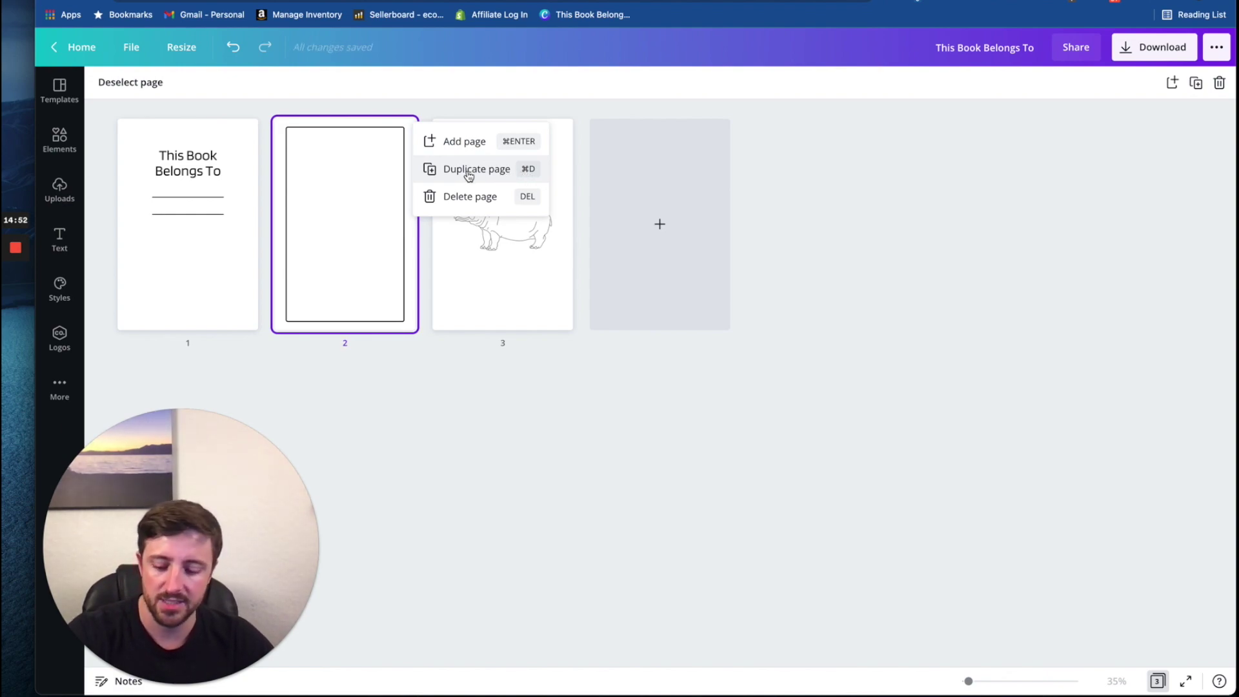
{"action": "key", "text": "super+d"}
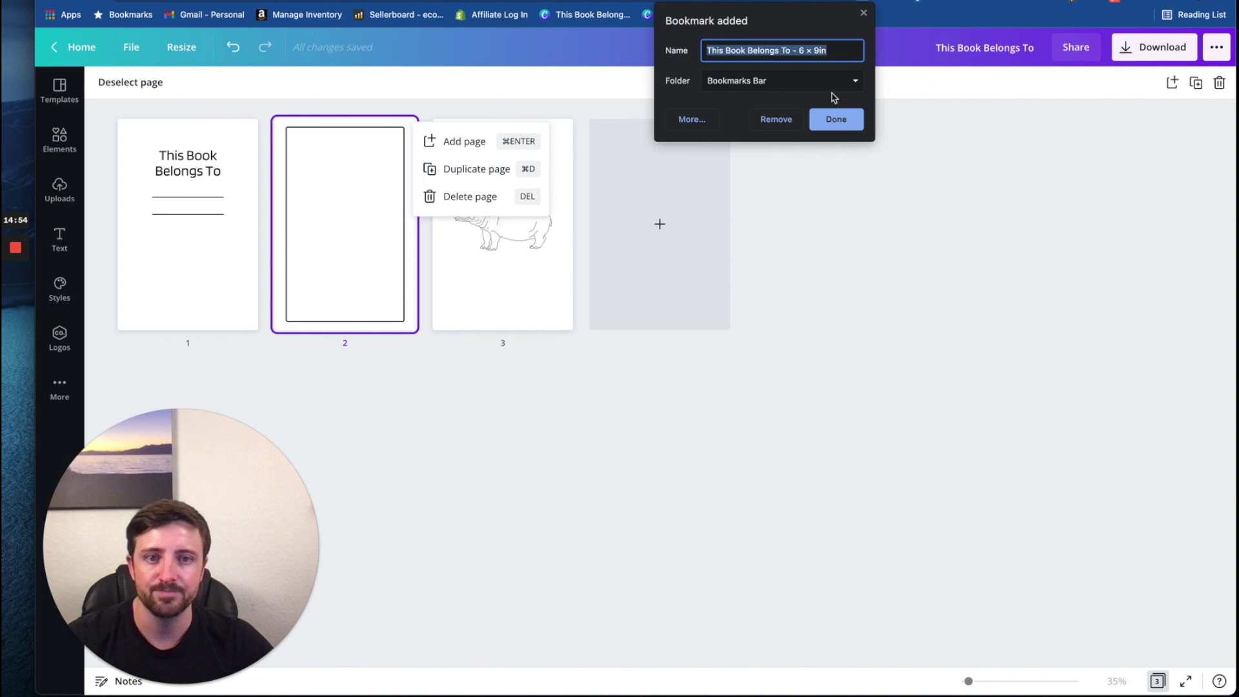
{"action": "left_click", "coordinate": [864, 13]}
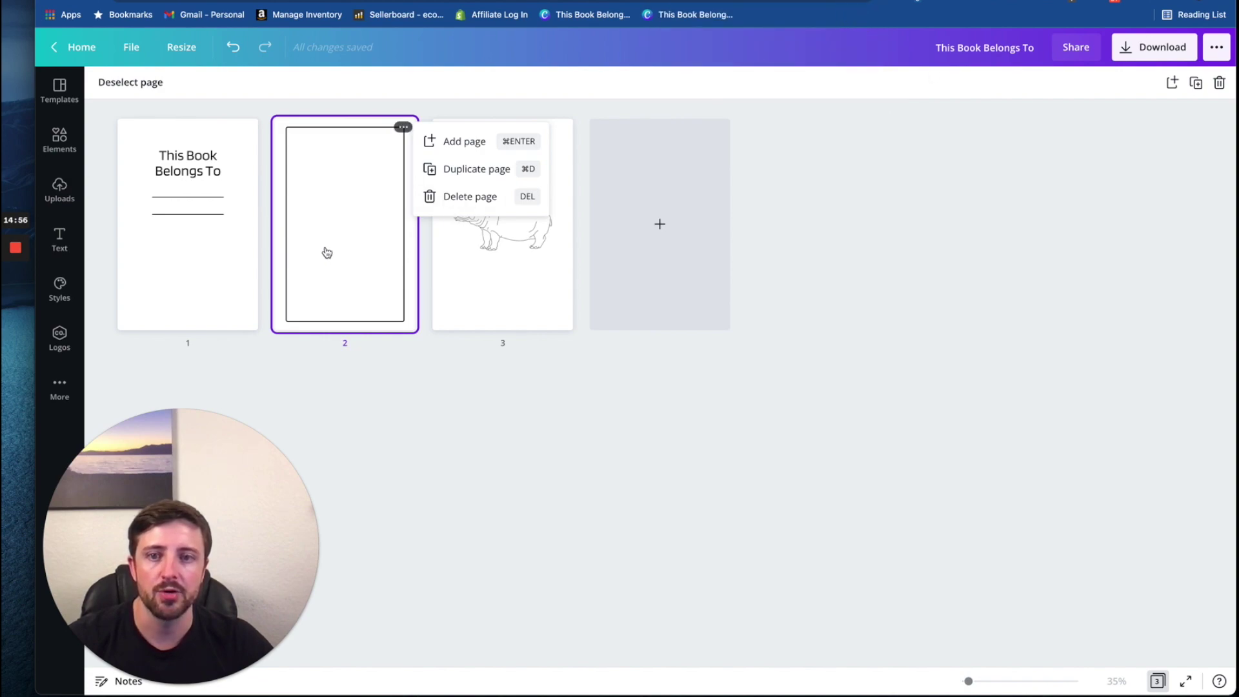
{"action": "left_click", "coordinate": [345, 237]}
{"action": "key", "text": "super+d"}
{"action": "key", "text": "super+d"}
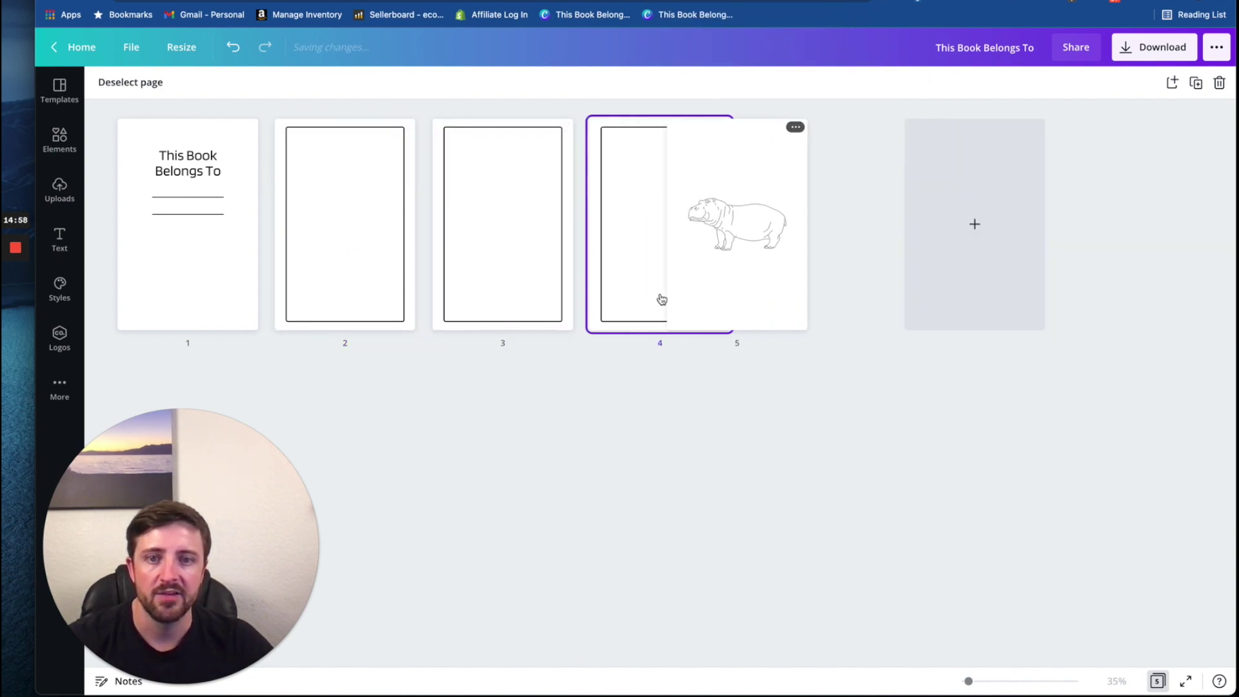
{"action": "key", "text": "super+d"}
{"action": "left_click_drag", "start_coordinate": [984, 245], "coordinate": [445, 242]}
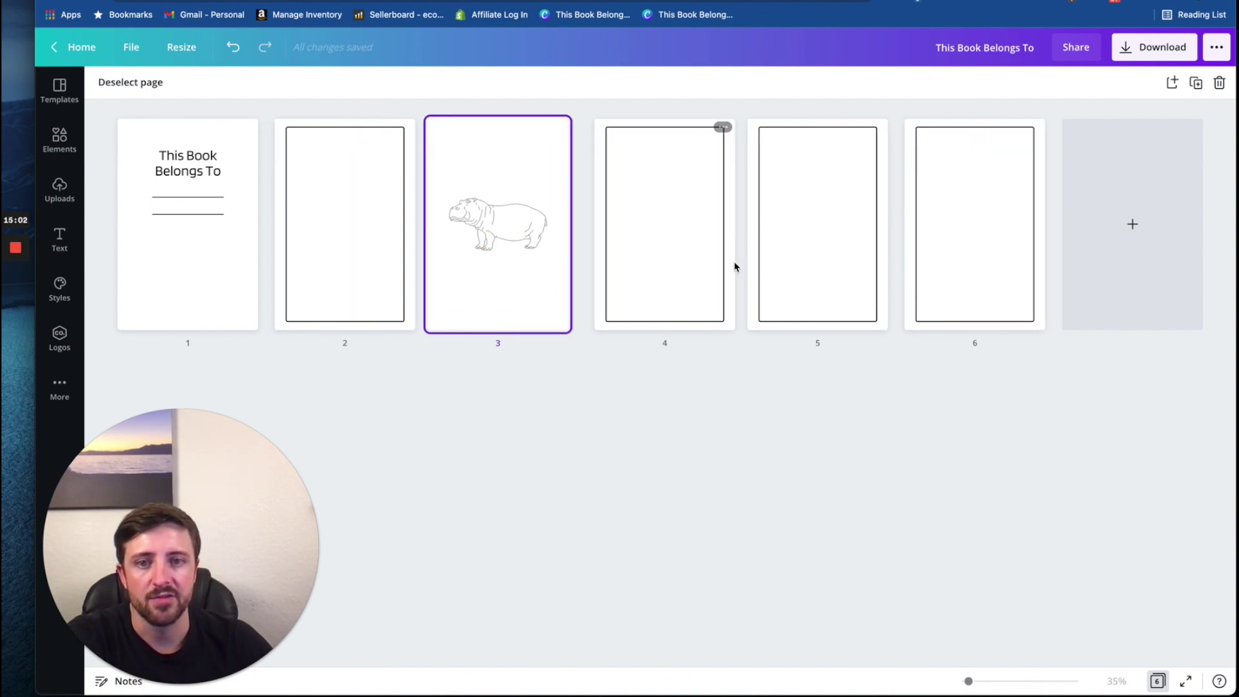
Add a blank page, duplicate it twice, and reorder the blanks to positions 5, 7 and 9, alternating with the bordered pages
{"action": "left_click", "coordinate": [1143, 220]}
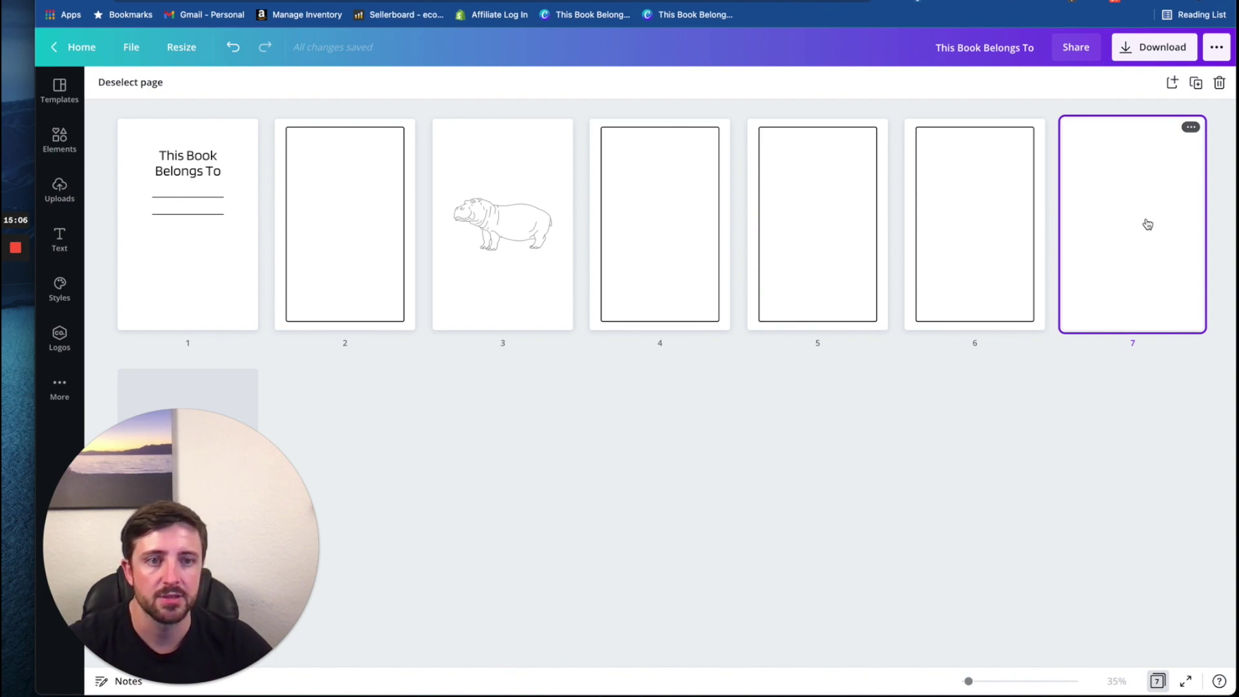
{"action": "key", "text": "super+d"}
{"action": "key", "text": "super+d"}
{"action": "left_click", "coordinate": [1134, 194]}
{"action": "left_click_drag", "start_coordinate": [1134, 199], "coordinate": [765, 205]}
{"action": "left_click_drag", "start_coordinate": [385, 429], "coordinate": [1088, 254]}
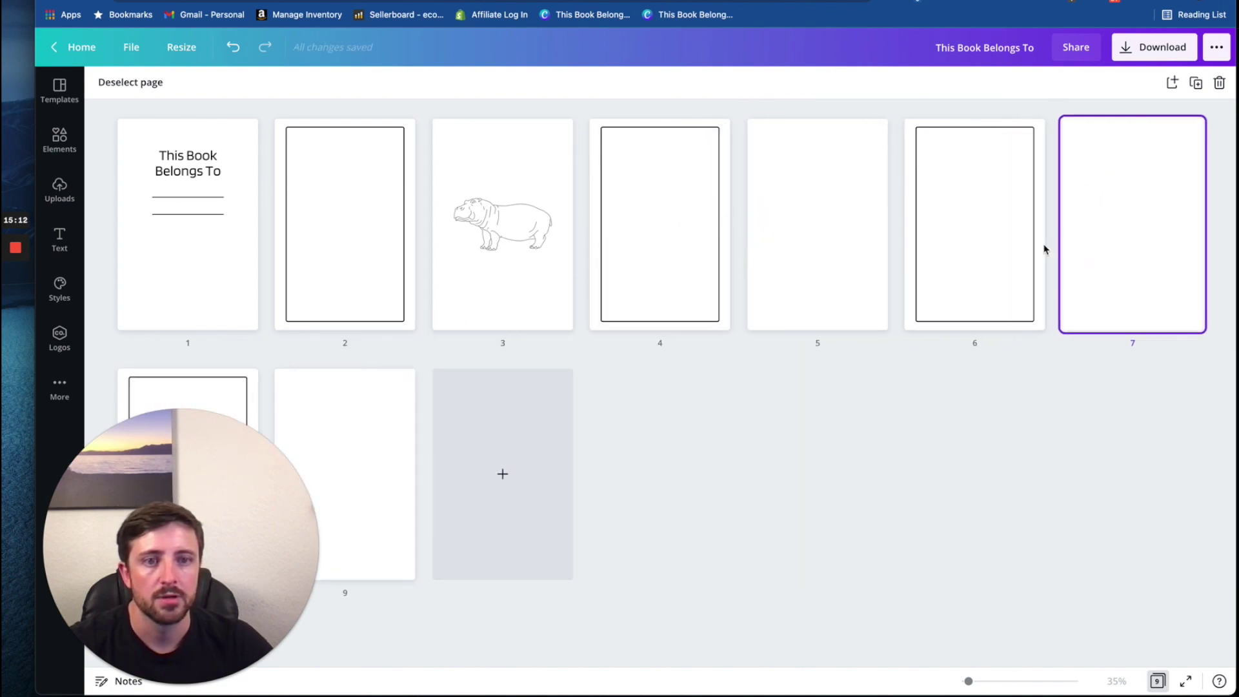
Place the uploaded bird and seated gorilla on page 5, the standing gorilla on page 7 and the cheetah on page 9, then show all pages
{"action": "left_click", "coordinate": [819, 204]}
{"action": "left_click_drag", "start_coordinate": [129, 609], "coordinate": [1047, 613]}
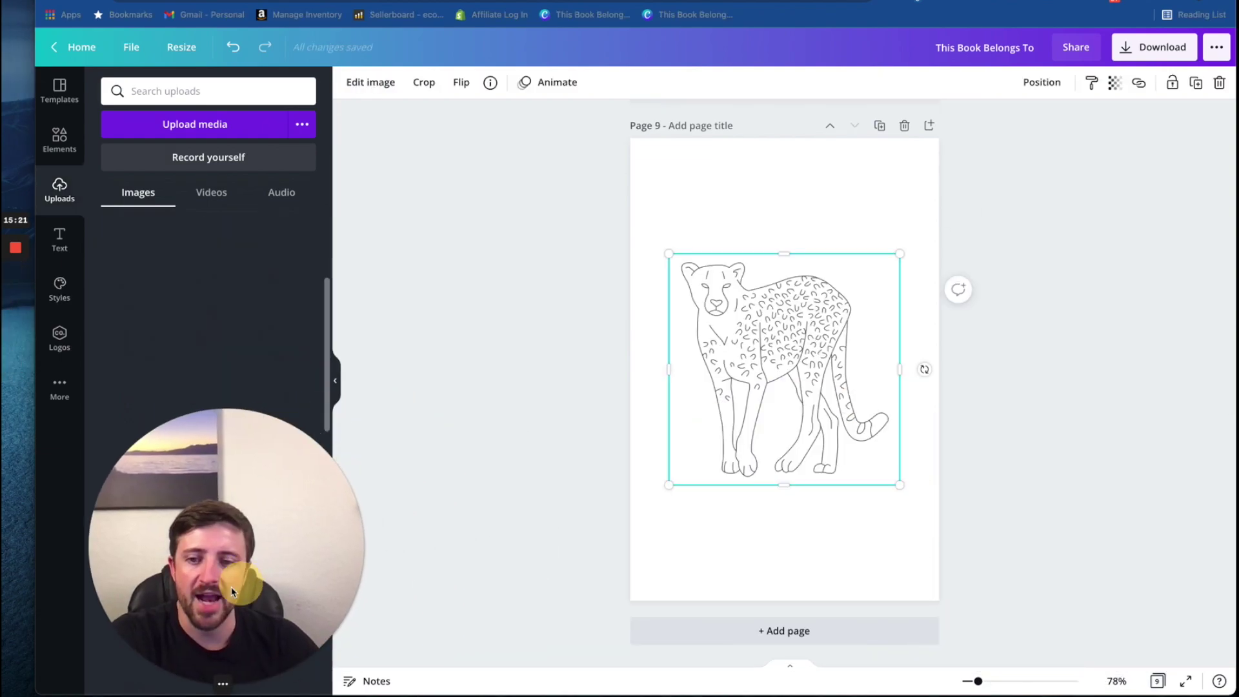
{"action": "left_click", "coordinate": [1161, 683]}
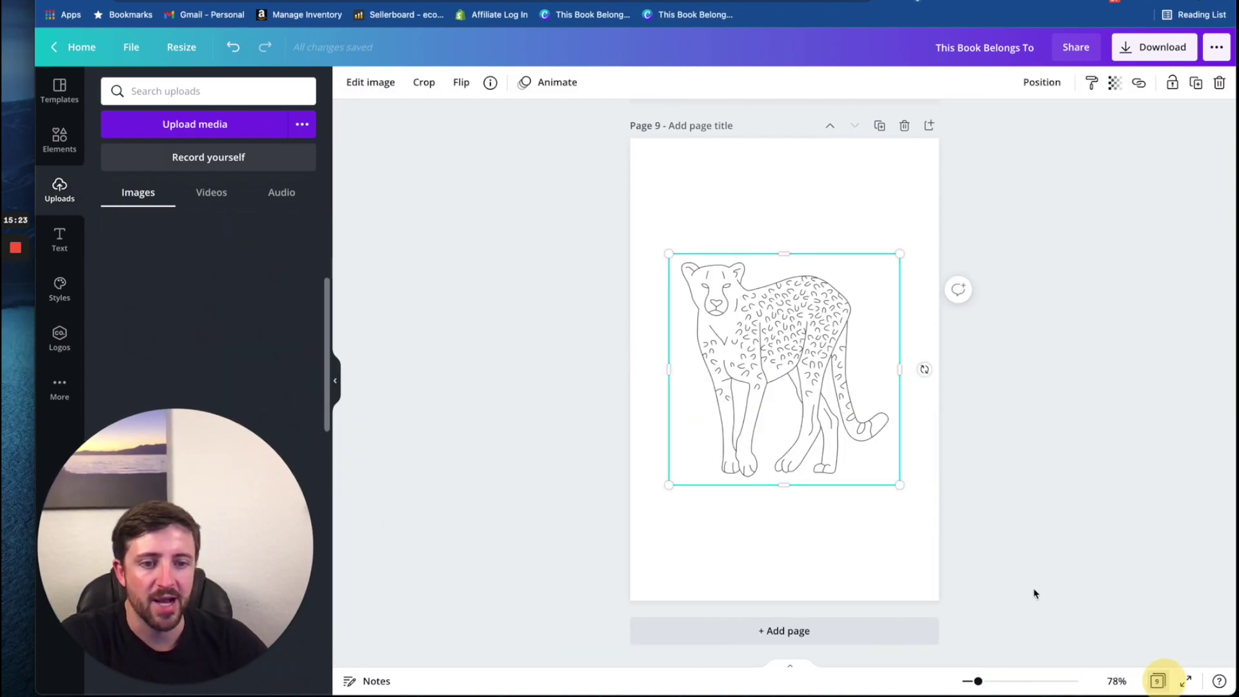
{"action": "left_click_drag", "start_coordinate": [138, 569], "coordinate": [1095, 591]}
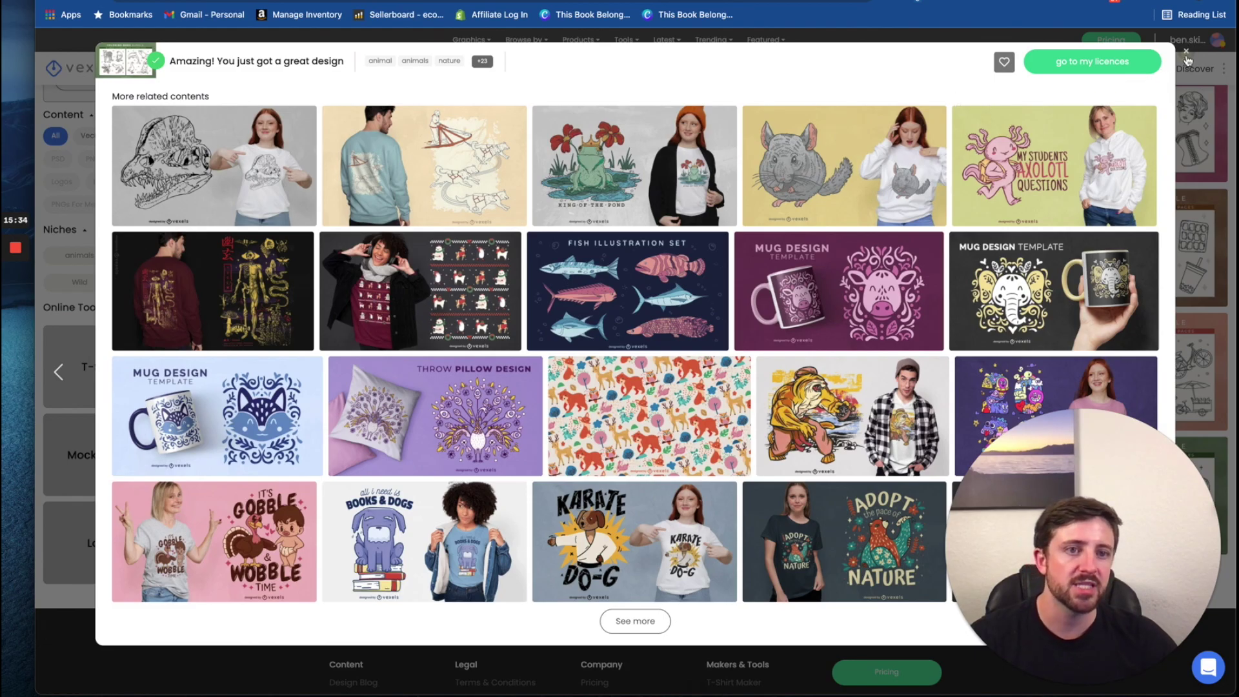
In Vexels, close the open download dialog and replace the "coloring book" search with "jungle"
{"action": "left_click", "coordinate": [1185, 52]}
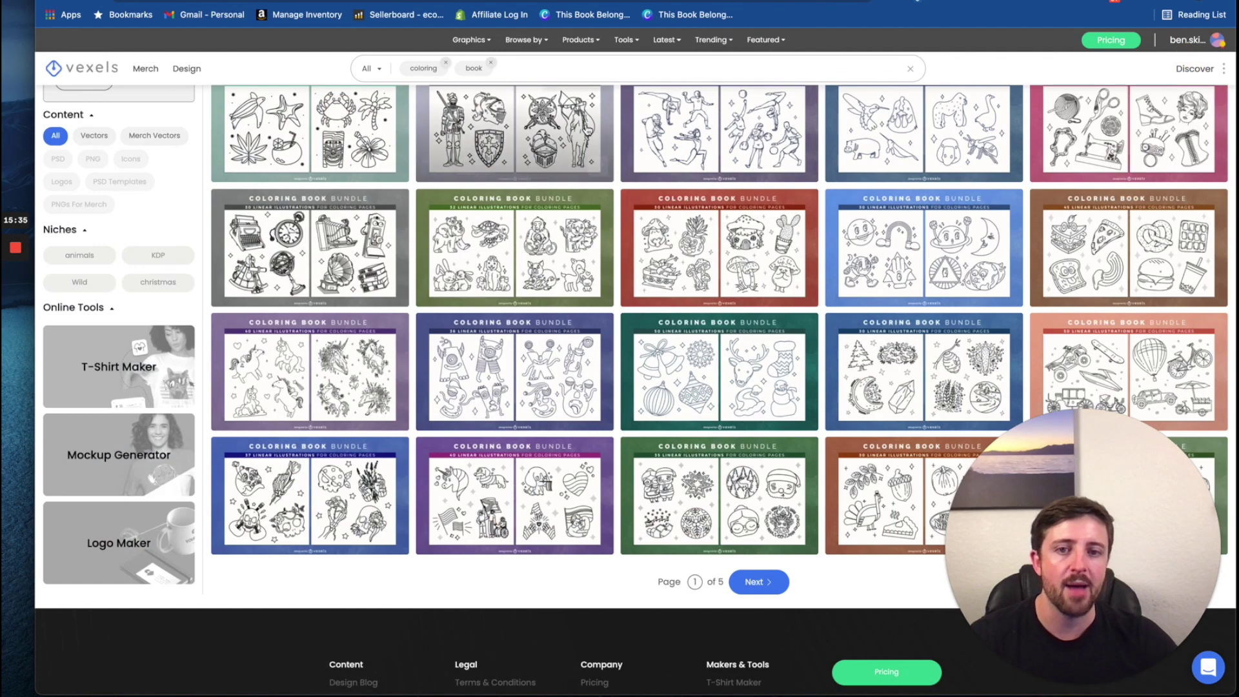
{"action": "scroll", "coordinate": [611, 339], "scroll_direction": "up", "scroll_amount": 10}
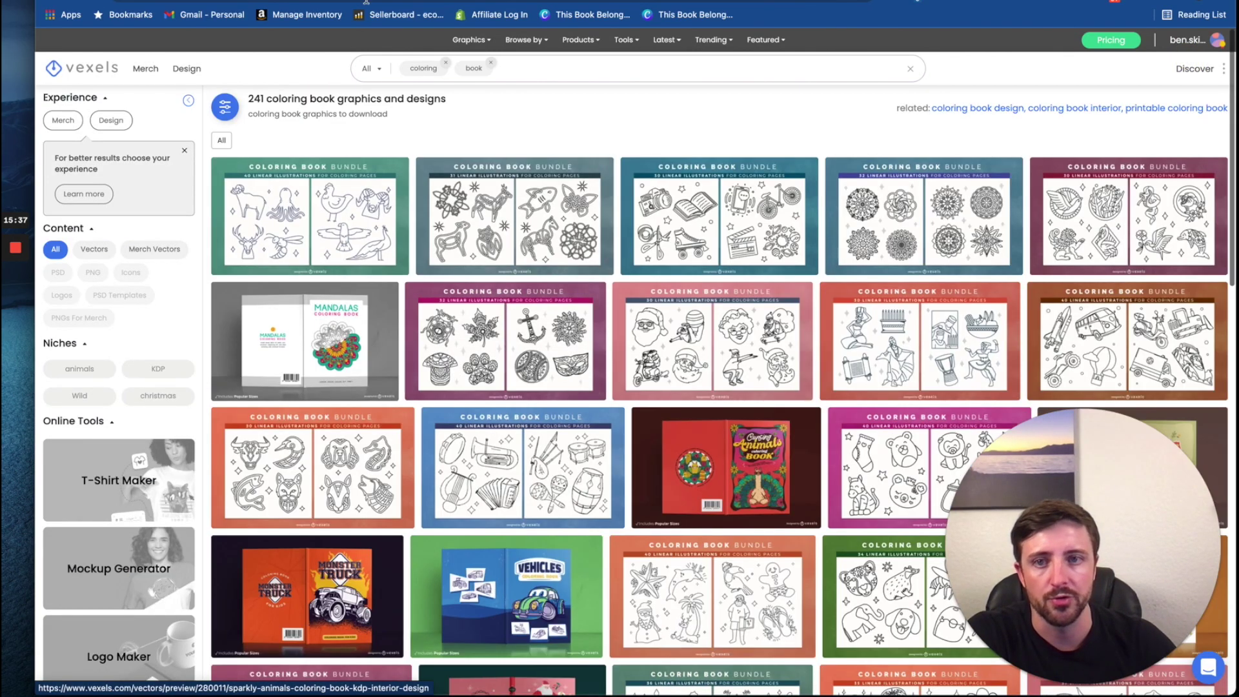
{"action": "left_click", "coordinate": [446, 63]}
{"action": "left_click", "coordinate": [435, 63]}
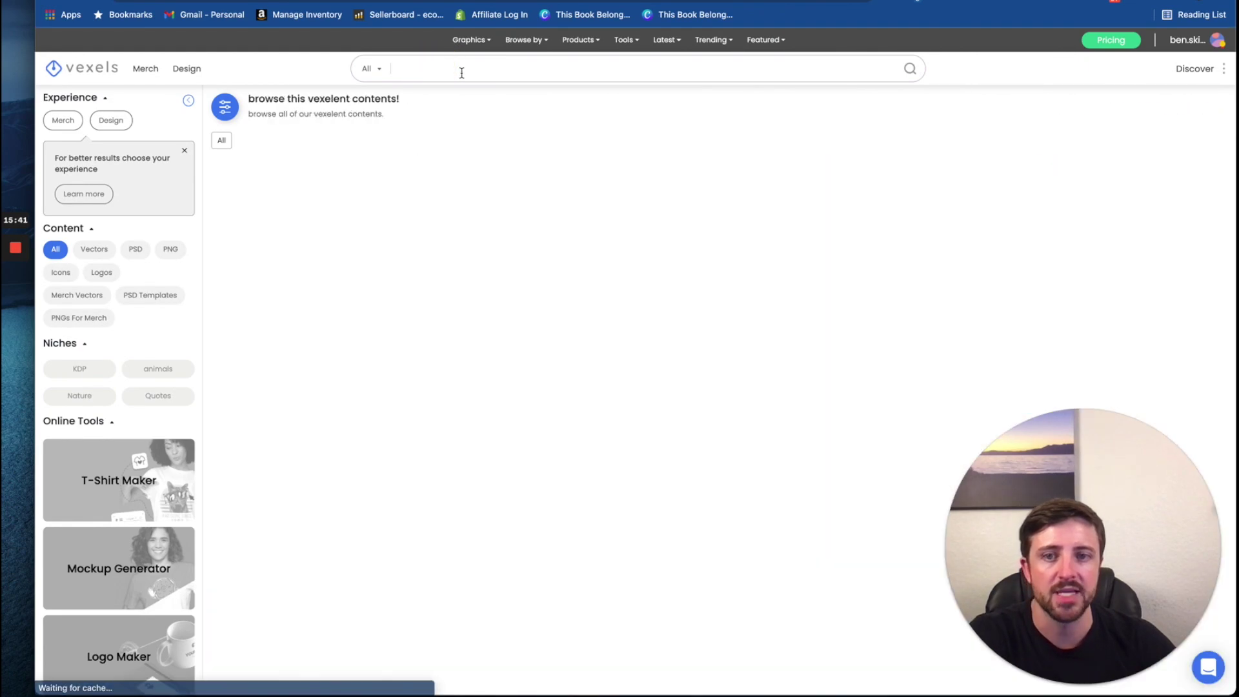
{"action": "left_click", "coordinate": [461, 72]}
{"action": "type", "text": "jungle"}
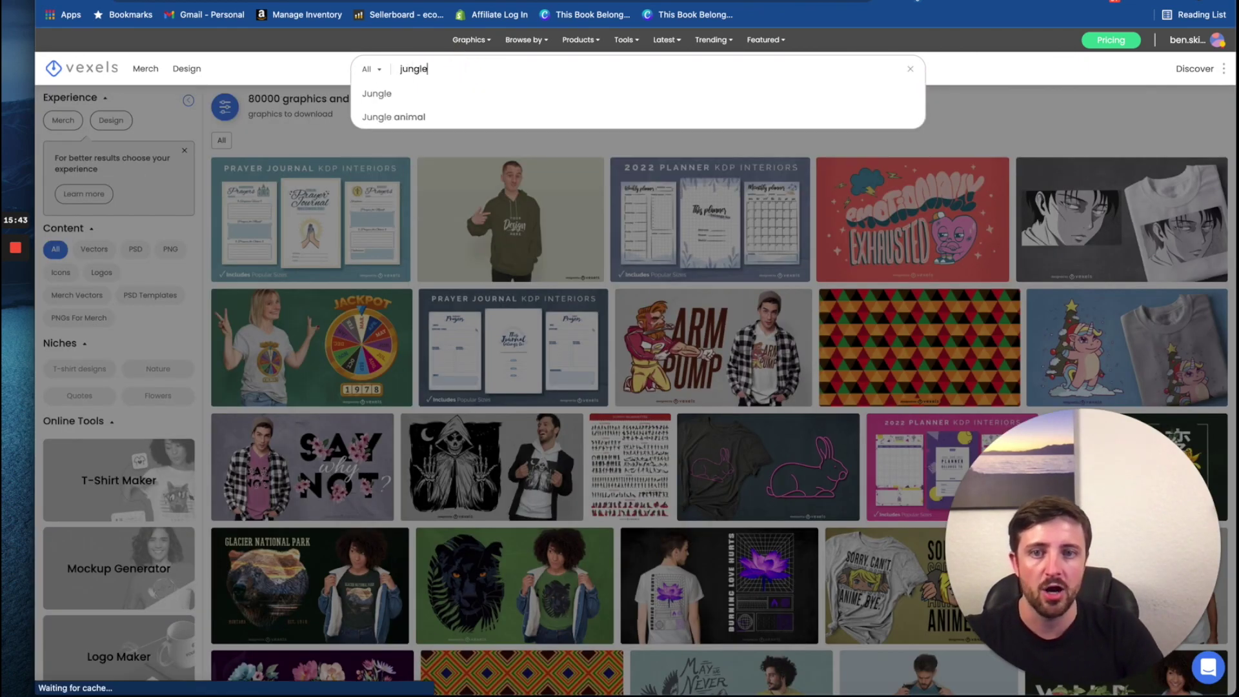
{"action": "key", "text": "Return"}
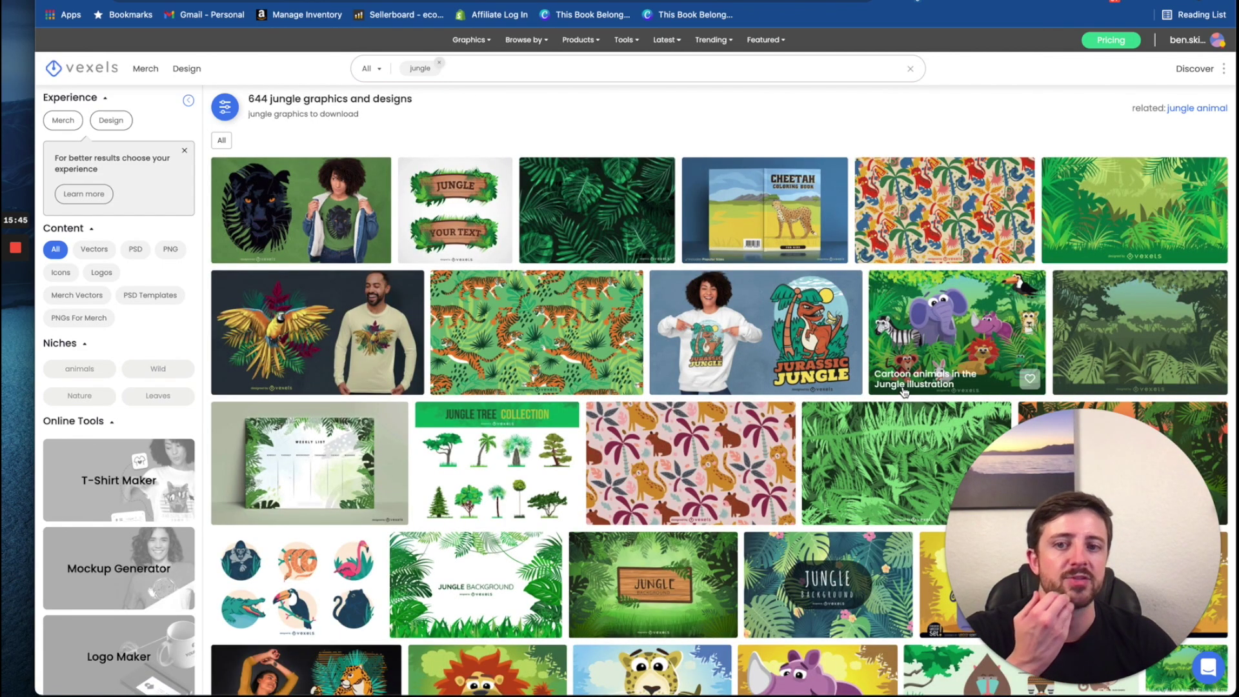
Browse the jungle results for line drawings, and preview the "Paper cut scene jungle stroke" design
{"action": "scroll", "coordinate": [903, 392], "scroll_direction": "down", "scroll_amount": 10}
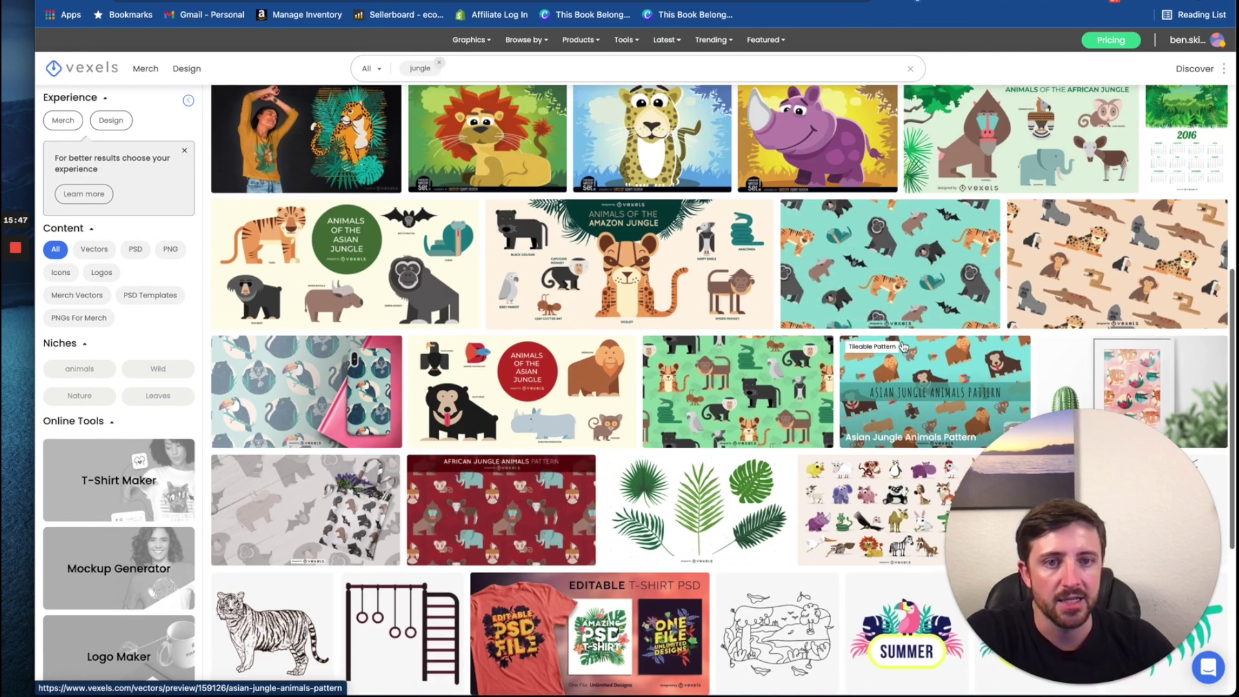
{"action": "scroll", "coordinate": [904, 346], "scroll_direction": "up", "scroll_amount": 1}
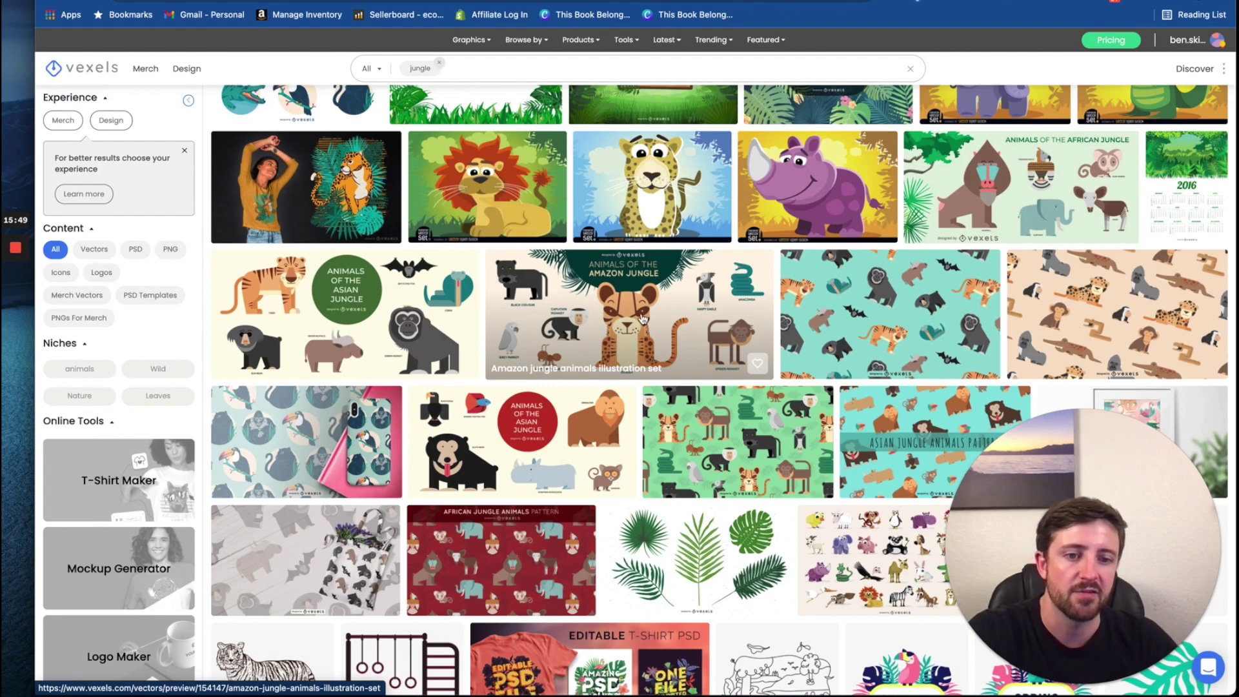
{"action": "scroll", "coordinate": [809, 305], "scroll_direction": "down", "scroll_amount": 3}
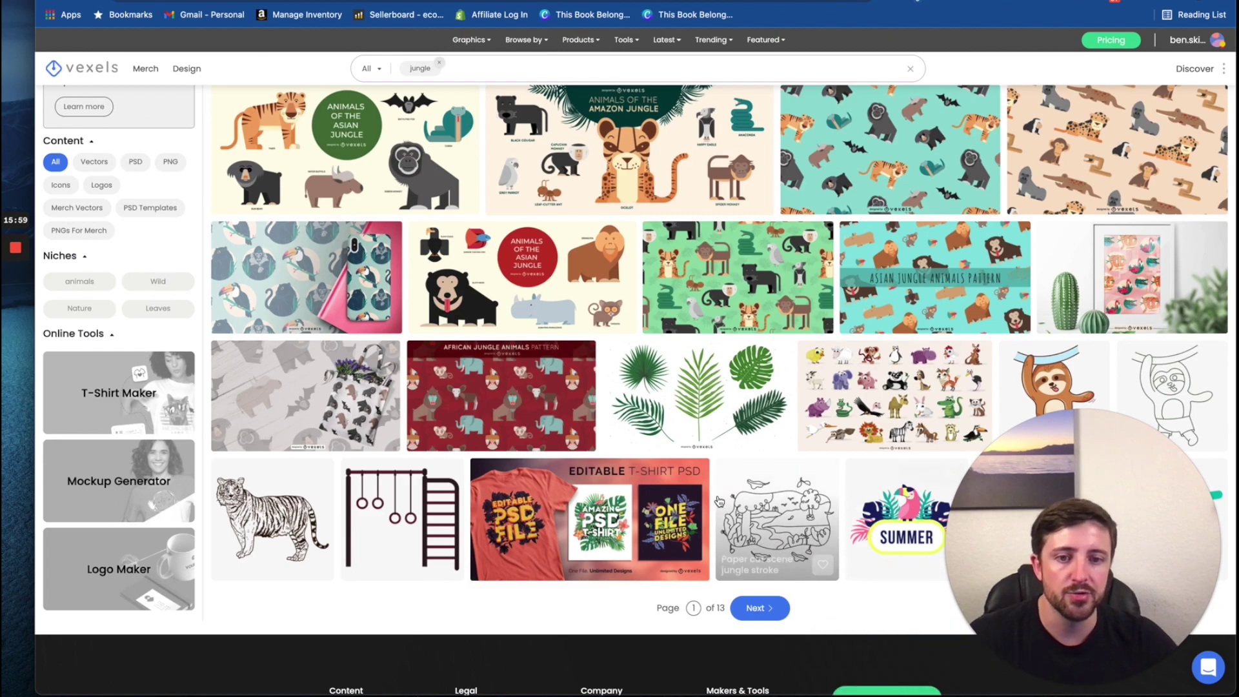
{"action": "left_click", "coordinate": [748, 507]}
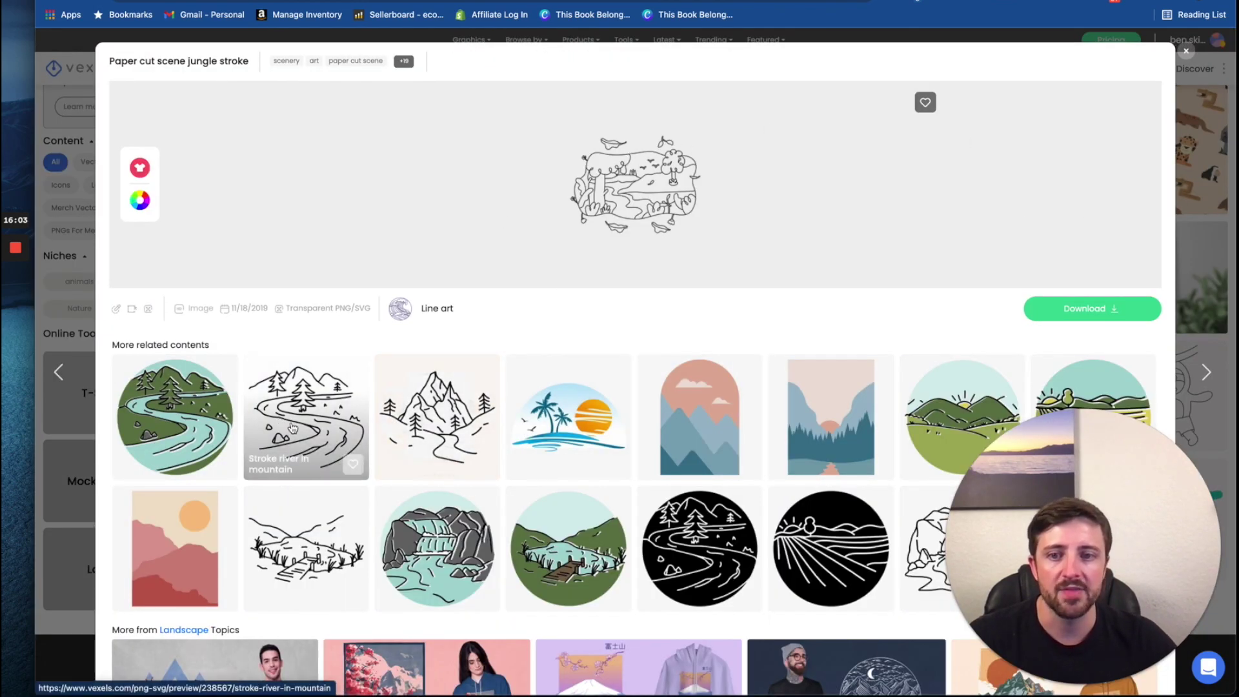
{"action": "left_click", "coordinate": [1188, 53]}
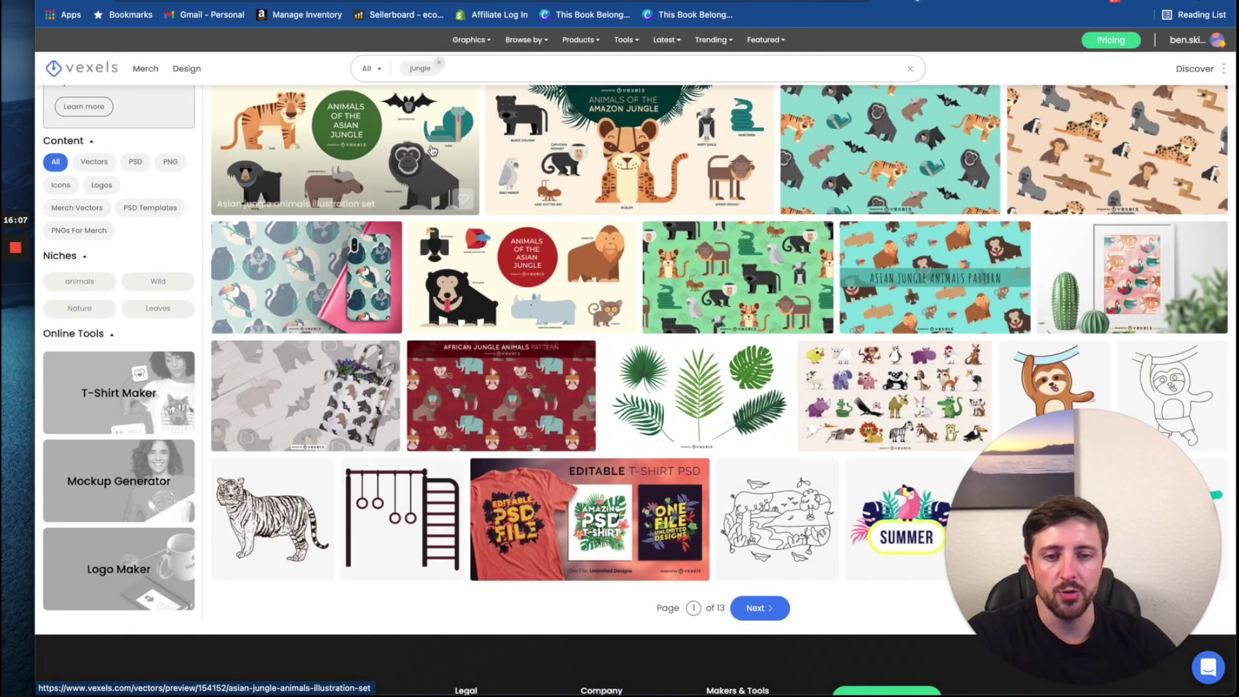
{"action": "scroll", "coordinate": [685, 204], "scroll_direction": "up", "scroll_amount": 10}
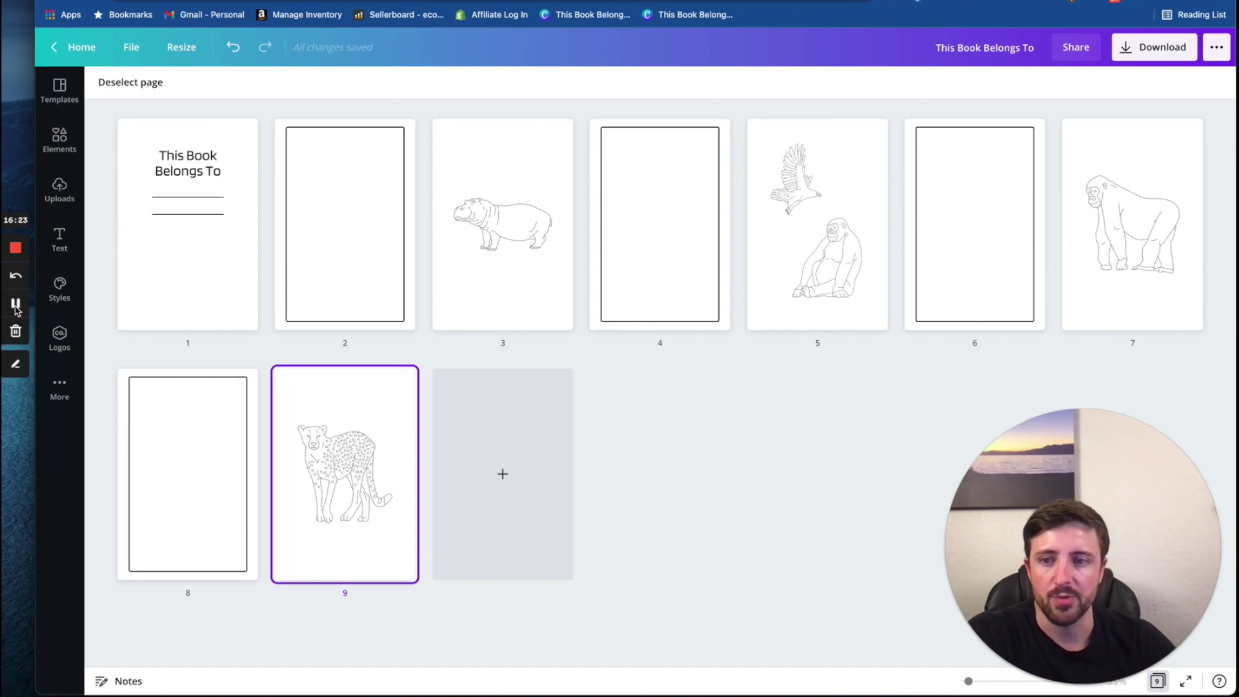
{"action": "left_click", "coordinate": [14, 303]}
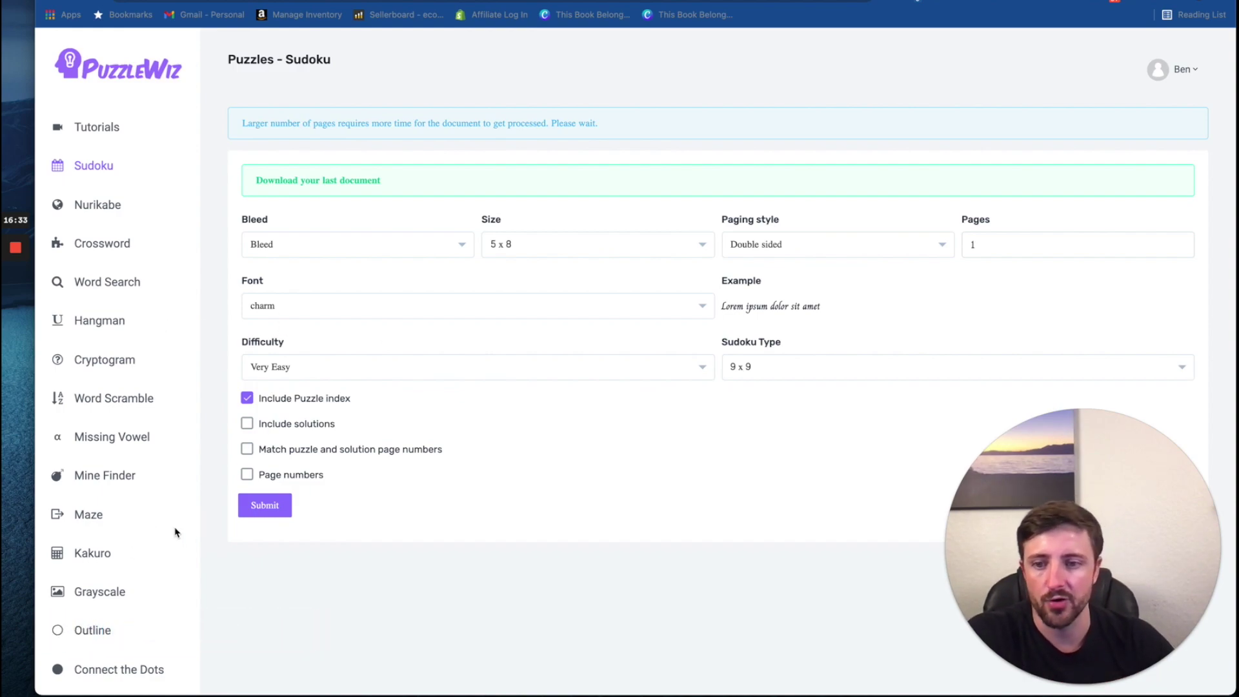
In PuzzleWiz, open the last generated Maze document and take a screenshot of the maze on its first page
{"action": "left_click", "coordinate": [91, 516]}
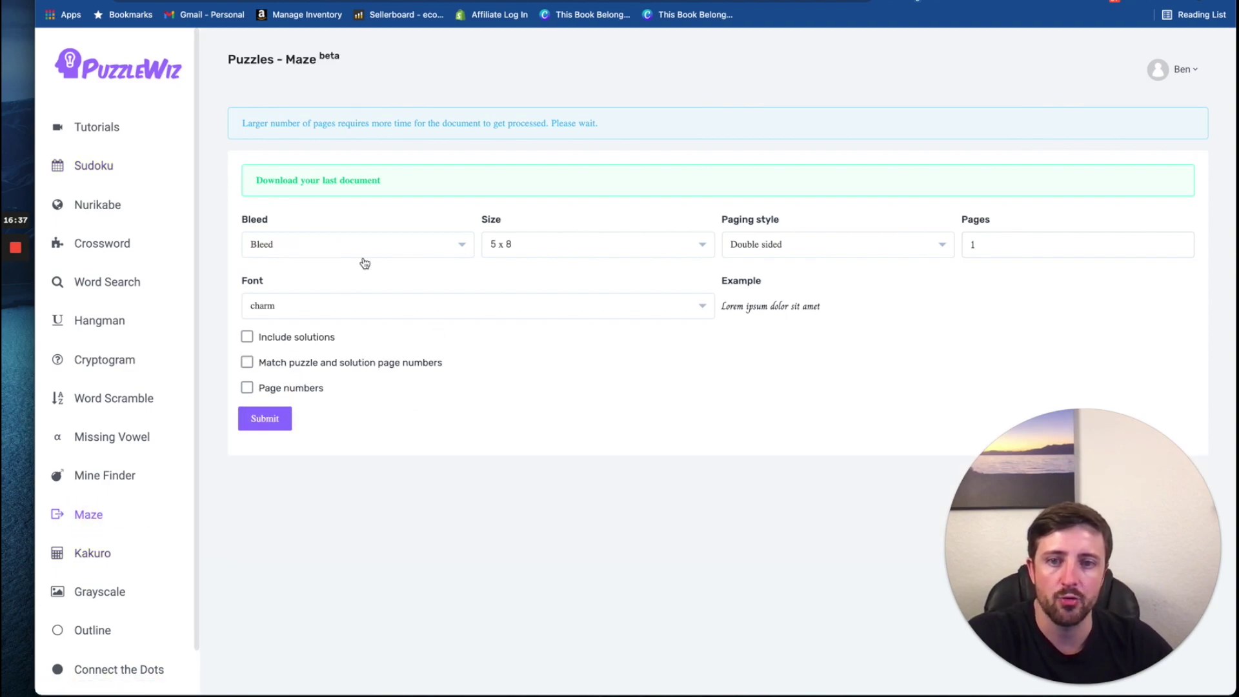
{"action": "left_click", "coordinate": [321, 181]}
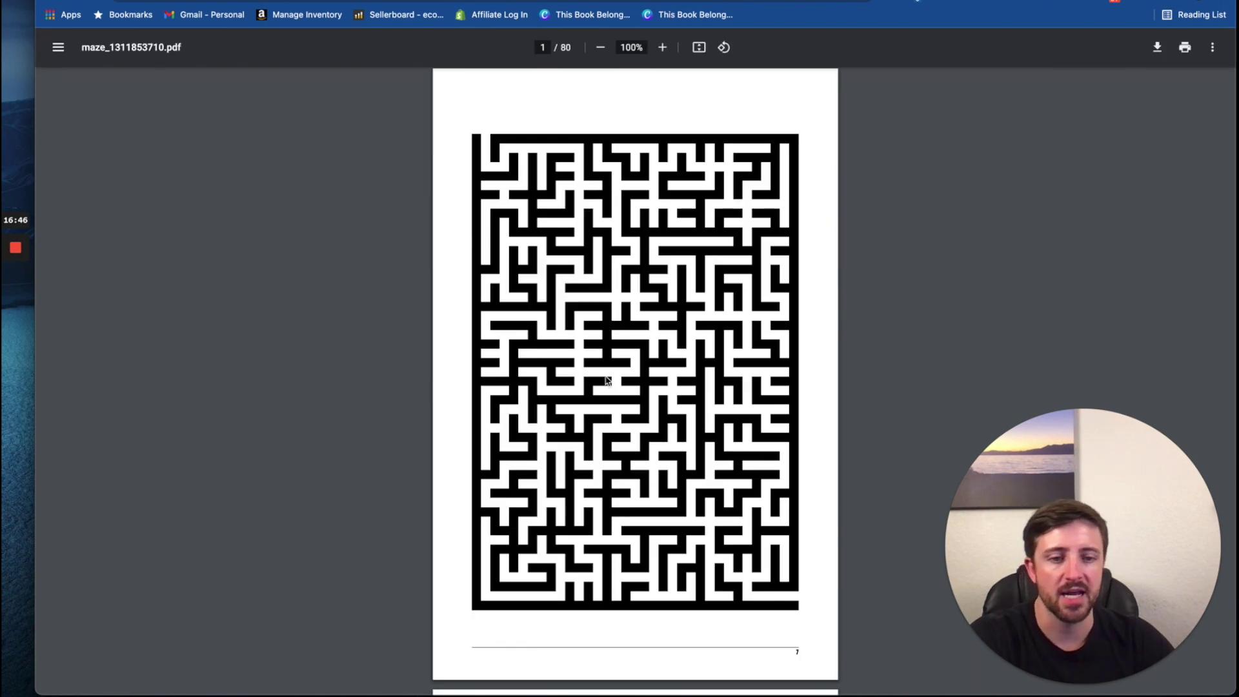
{"action": "left_click", "coordinate": [349, 329]}
{"action": "key", "text": "super+shift+4"}
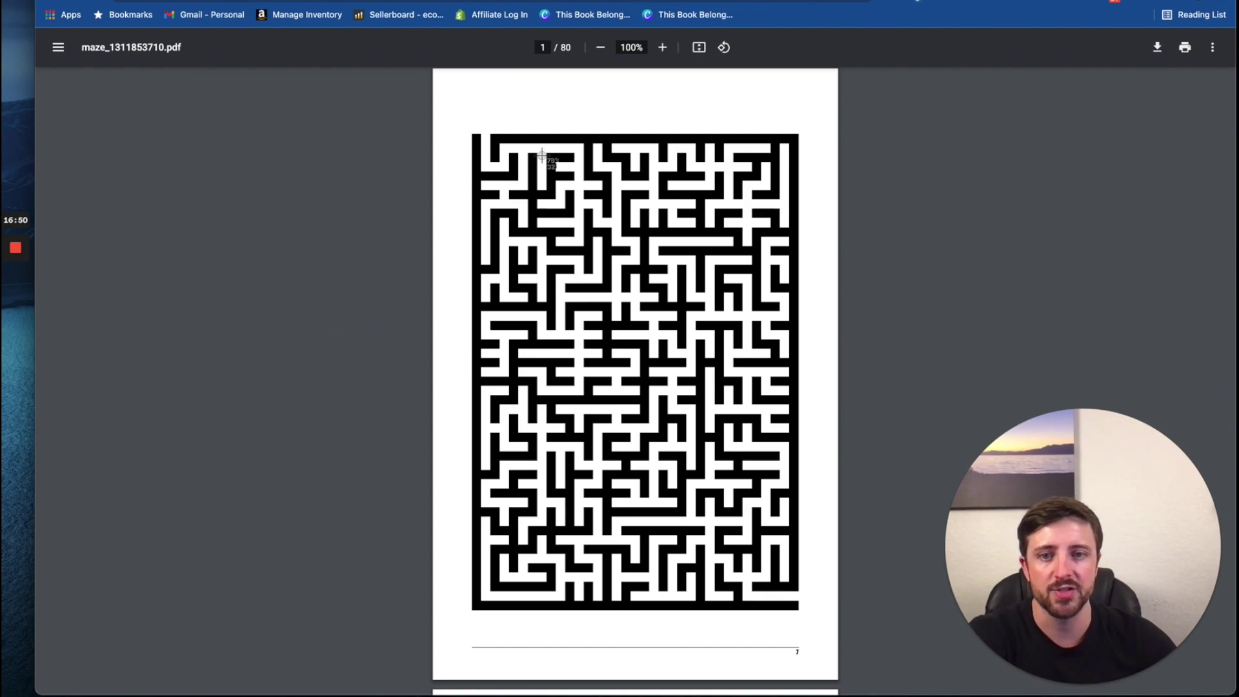
{"action": "left_click_drag", "start_coordinate": [453, 108], "coordinate": [815, 635]}
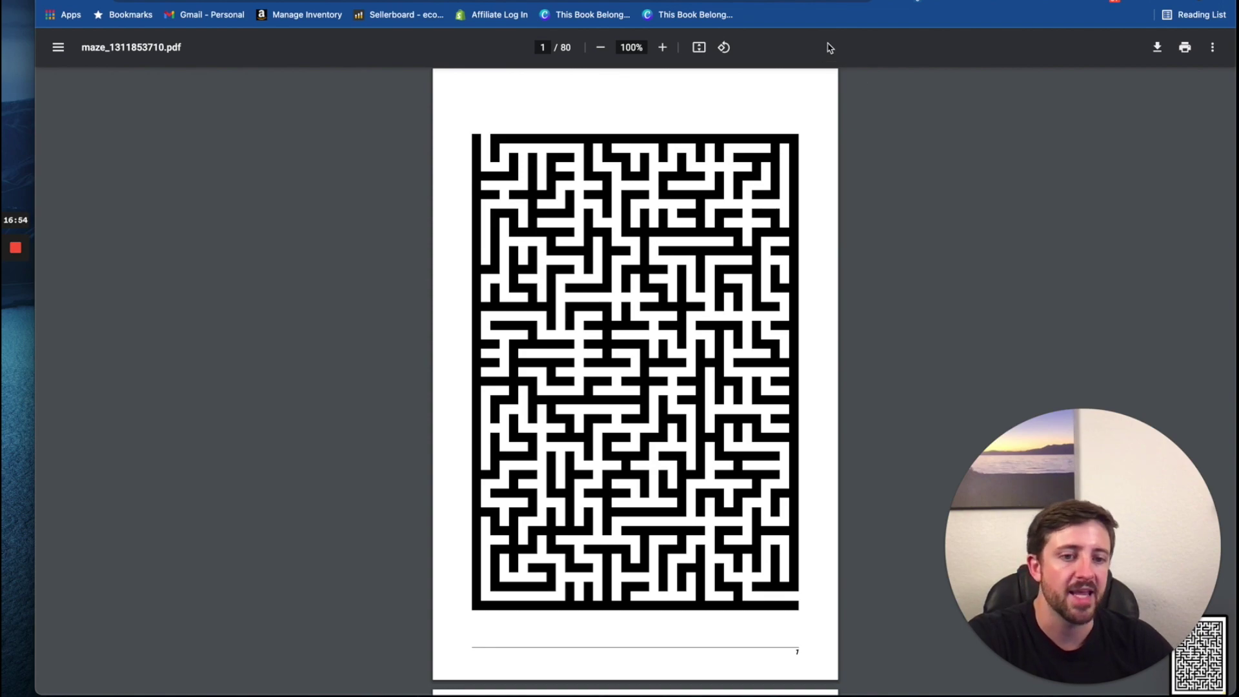
Switch back to the Canva book design and upload the maze screenshot from the Desktop folder
{"action": "left_click", "coordinate": [729, 4]}
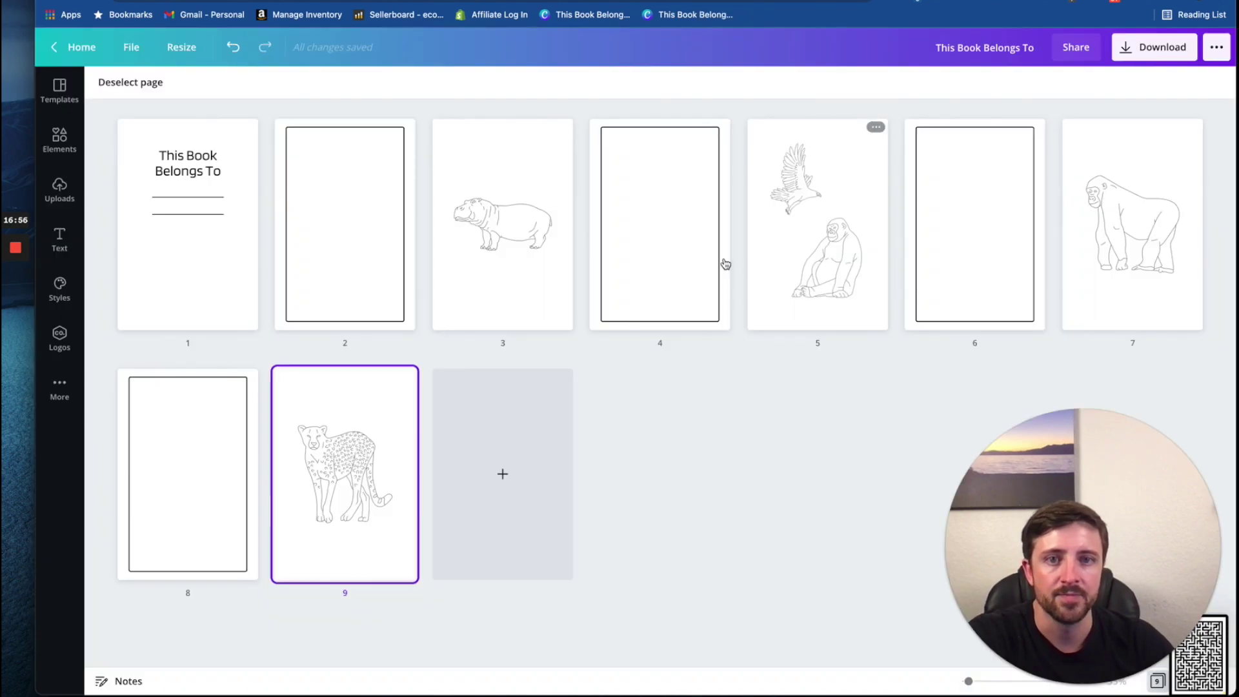
{"action": "left_click", "coordinate": [59, 189]}
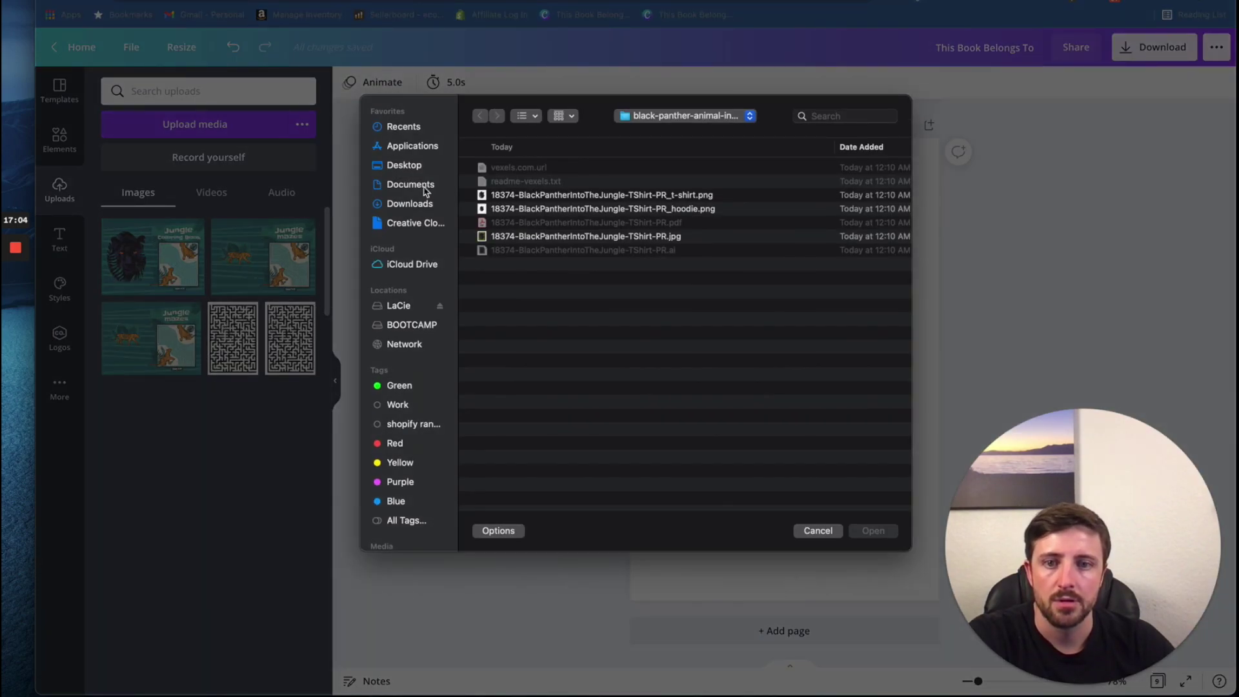
{"action": "left_click", "coordinate": [404, 165]}
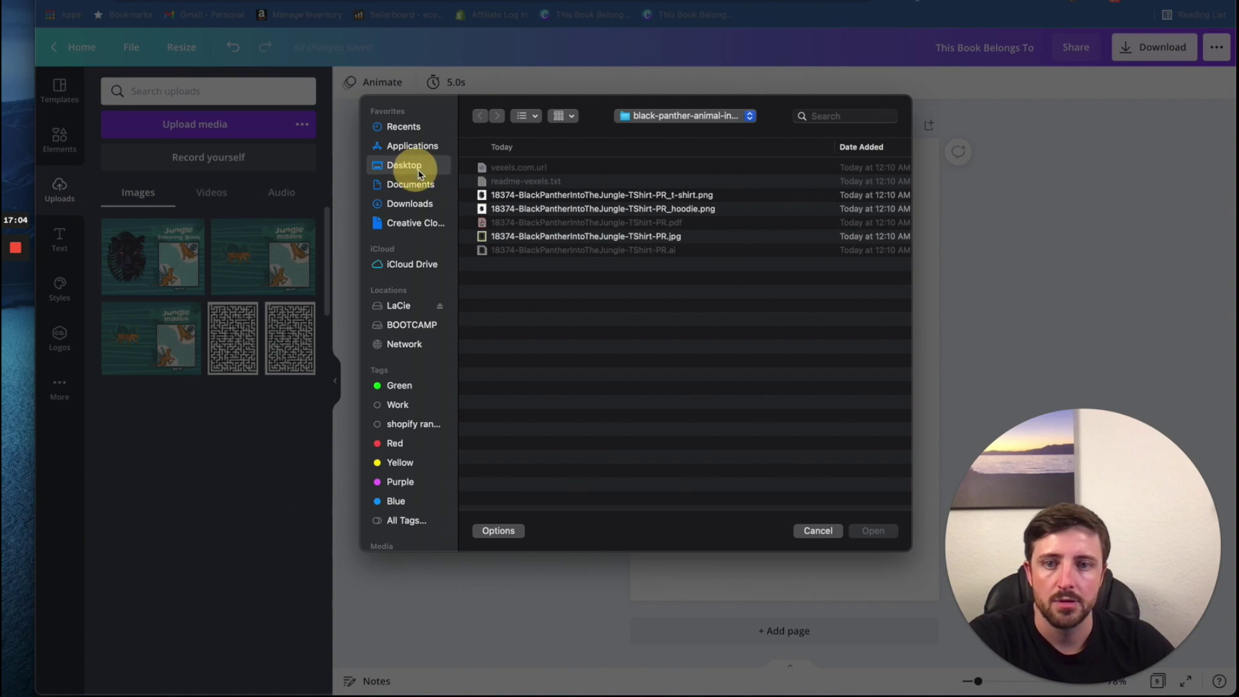
{"action": "left_click", "coordinate": [548, 168]}
{"action": "key", "text": "Escape"}
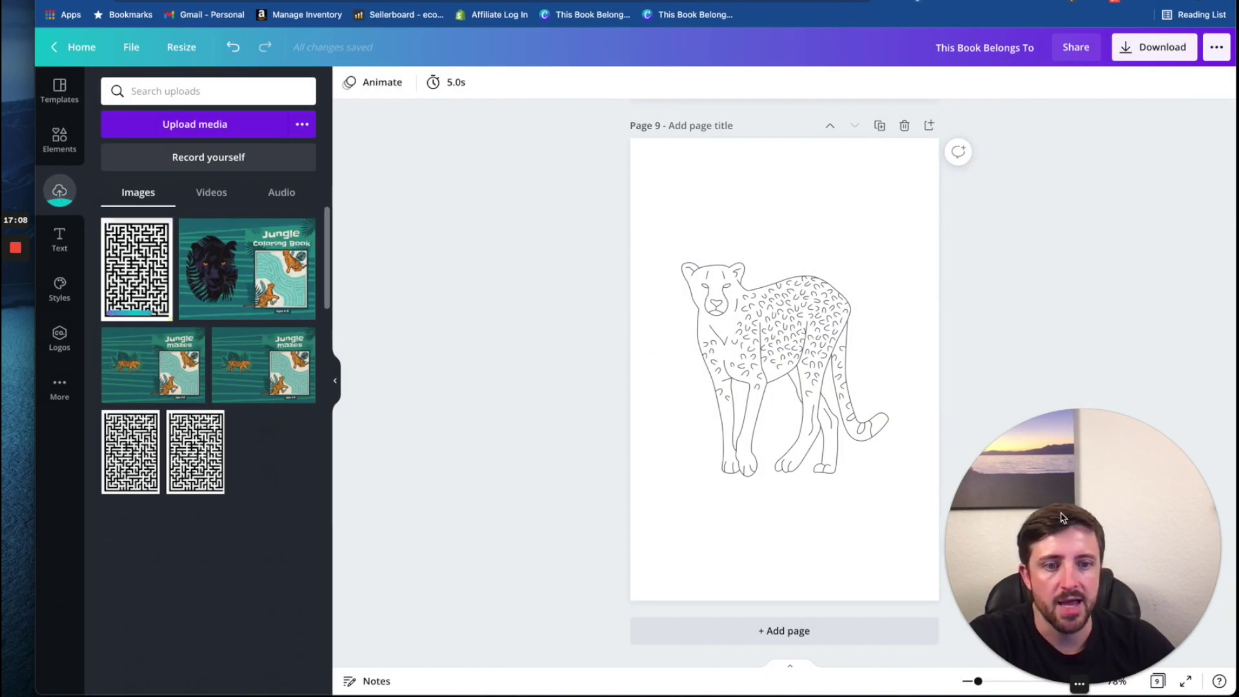
In the all-pages view, duplicate bordered page 8, move the copy to position 10, and add a blank page 11
{"action": "left_click", "coordinate": [1157, 680]}
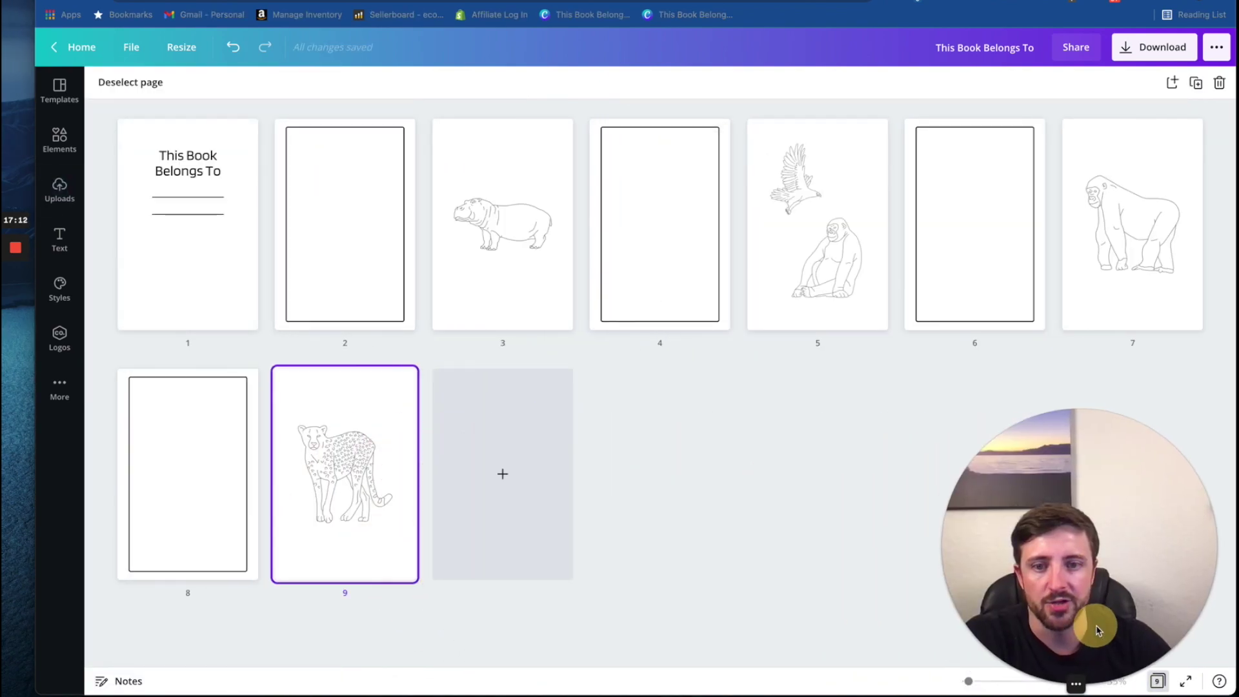
{"action": "left_click", "coordinate": [178, 523]}
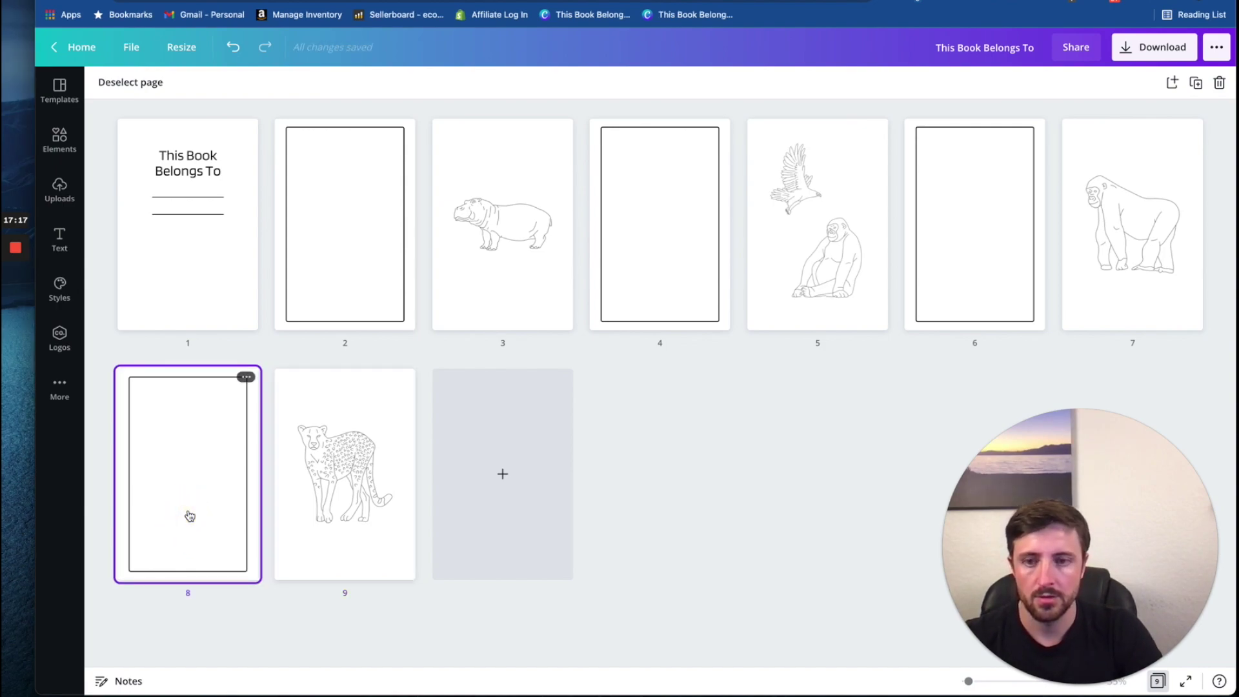
{"action": "key", "text": "ctrl+d"}
{"action": "left_click_drag", "start_coordinate": [379, 450], "coordinate": [569, 460]}
{"action": "left_click", "coordinate": [643, 471]}
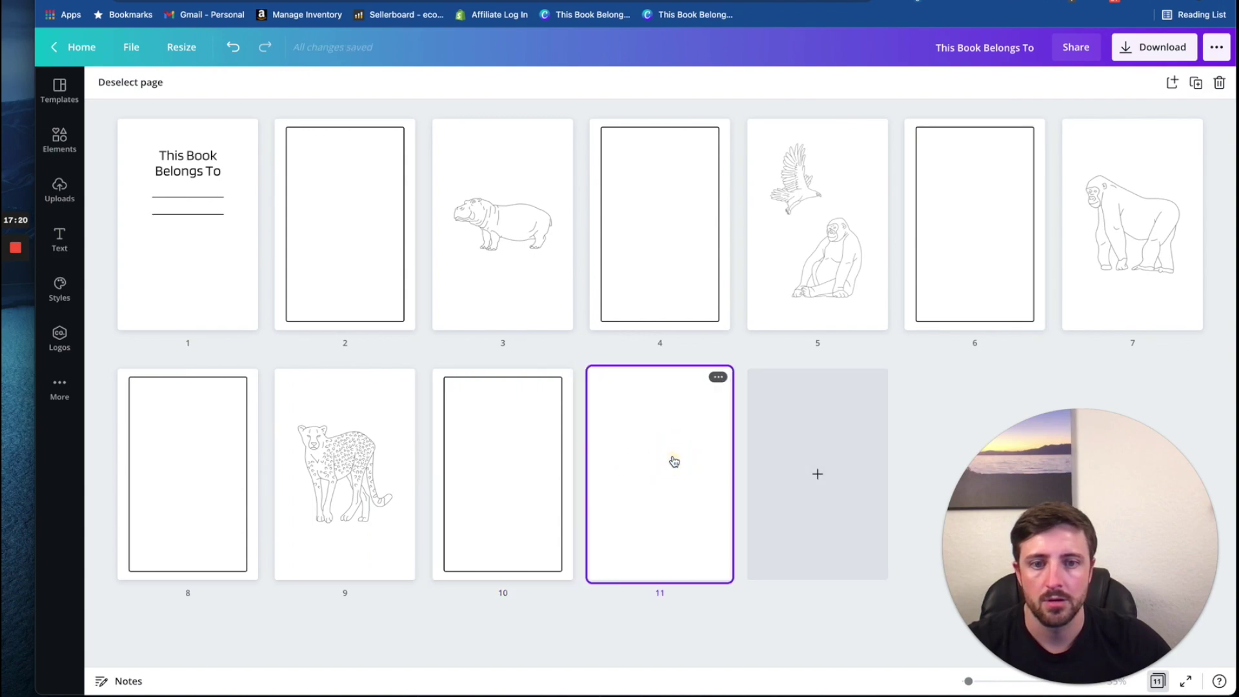
Place the uploaded maze on page 11, resized and centered with margins around it, and show all pages
{"action": "double_click", "coordinate": [674, 460]}
{"action": "left_click", "coordinate": [59, 188]}
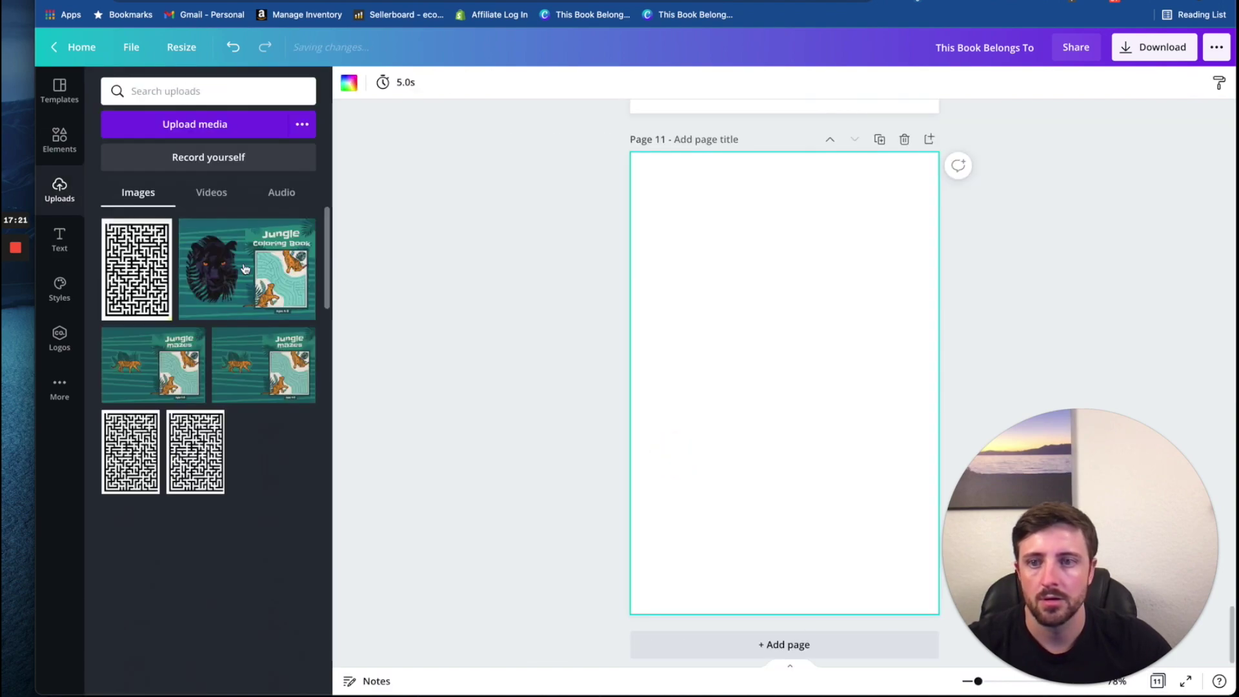
{"action": "left_click", "coordinate": [132, 292]}
{"action": "left_click_drag", "start_coordinate": [765, 358], "coordinate": [732, 288]}
{"action": "mouse_move", "coordinate": [830, 429]}
{"action": "left_mouse_down"}
{"action": "mouse_move", "coordinate": [935, 589]}
{"action": "mouse_move", "coordinate": [908, 586]}
{"action": "mouse_move", "coordinate": [813, 449]}
{"action": "left_mouse_up"}
{"action": "left_click", "coordinate": [578, 445]}
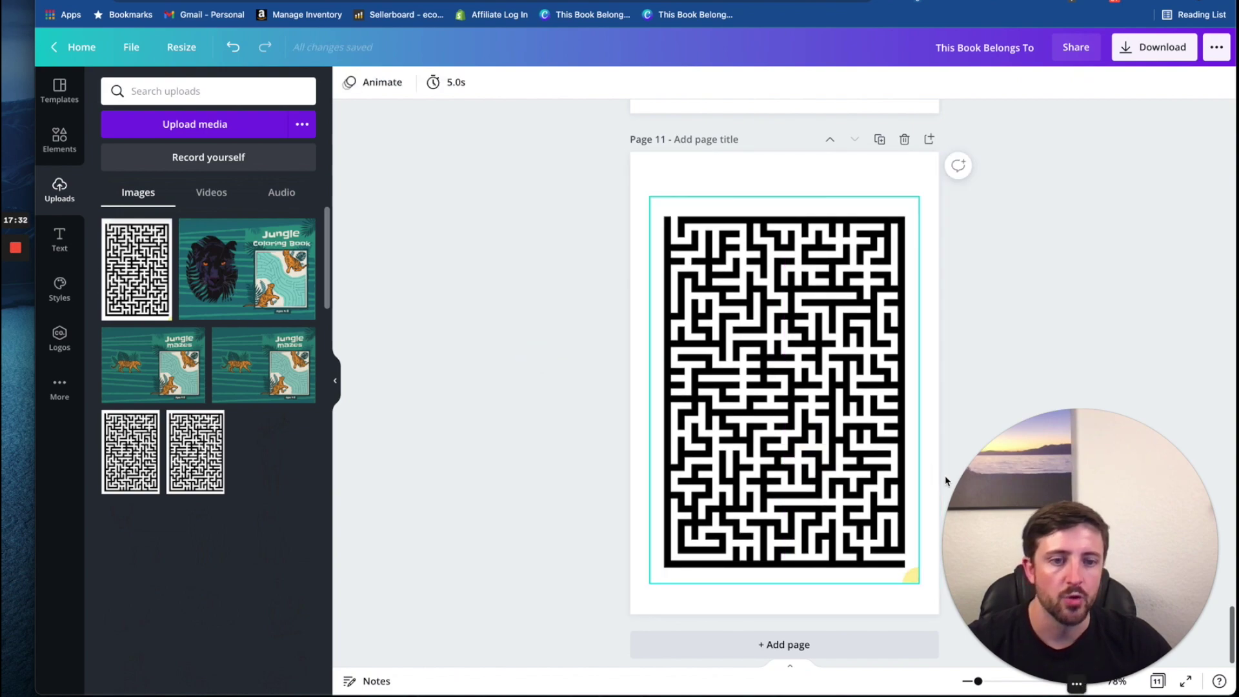
{"action": "left_click_drag", "start_coordinate": [1120, 616], "coordinate": [222, 616]}
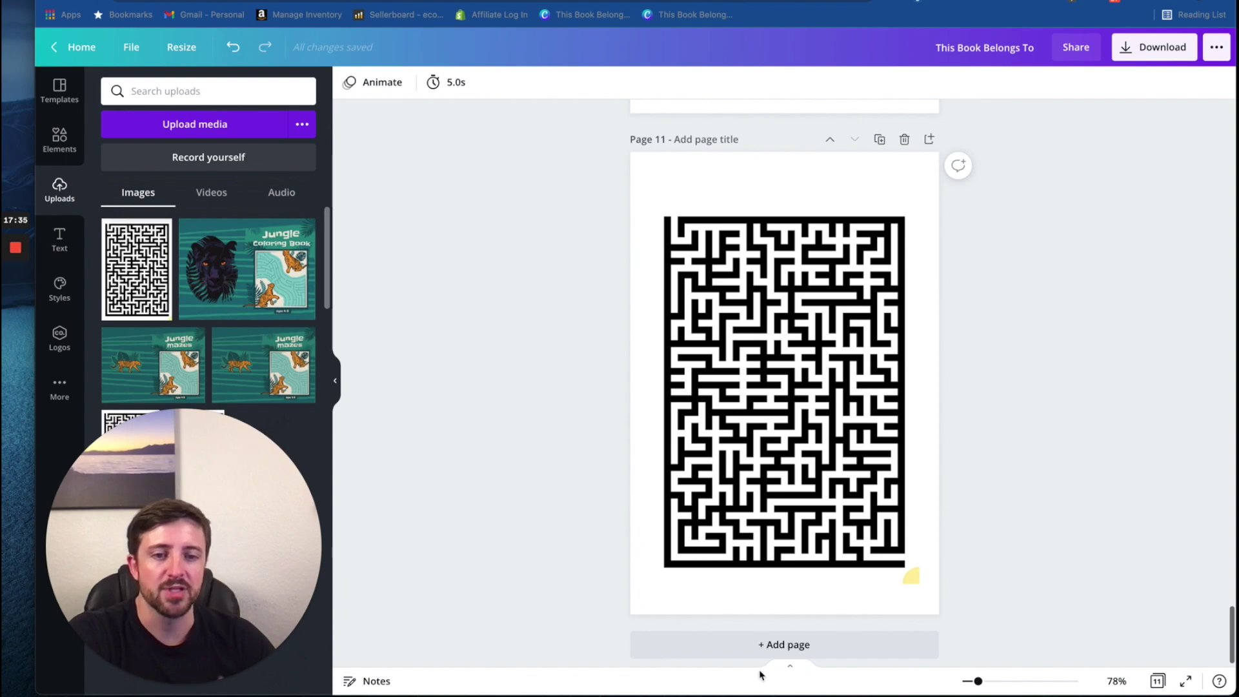
{"action": "left_click", "coordinate": [1157, 680]}
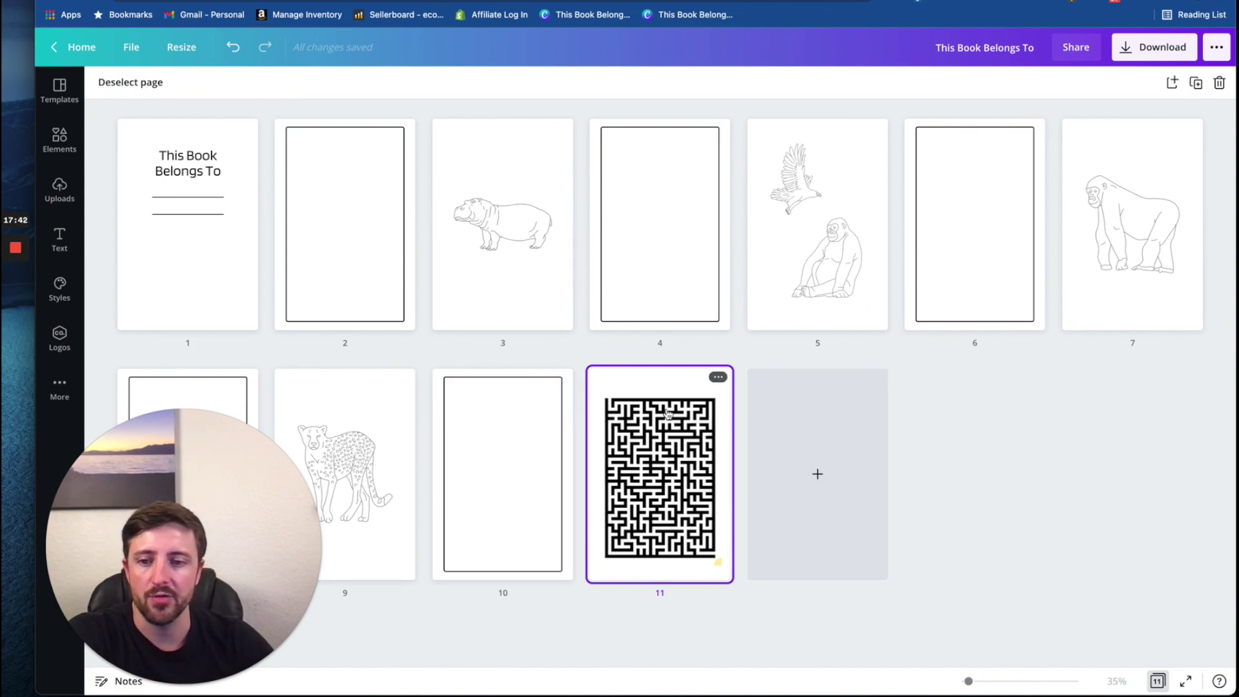
{"action": "mouse_move", "coordinate": [592, 369]}
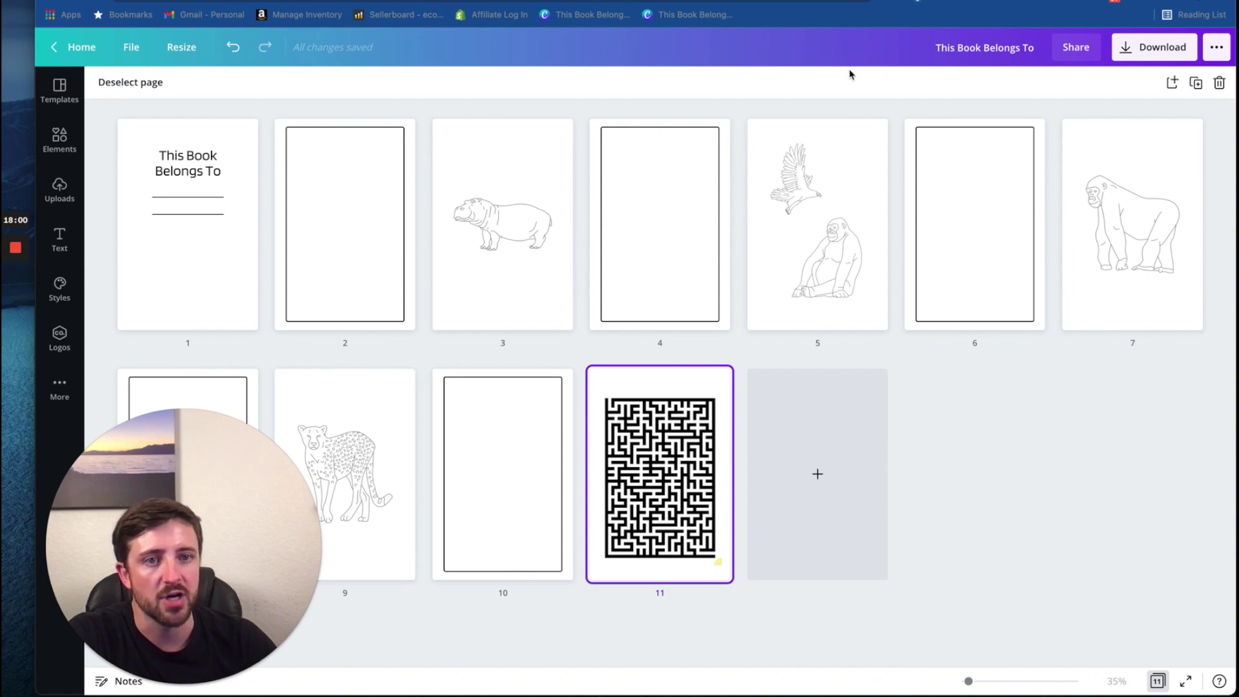
Switch to iLovePDF, view its tool for adding PDF page numbers, and return to the Canva book design
{"action": "left_click_drag", "start_coordinate": [894, 2], "coordinate": [896, 5]}
{"action": "key", "text": "ctrl+super+f"}
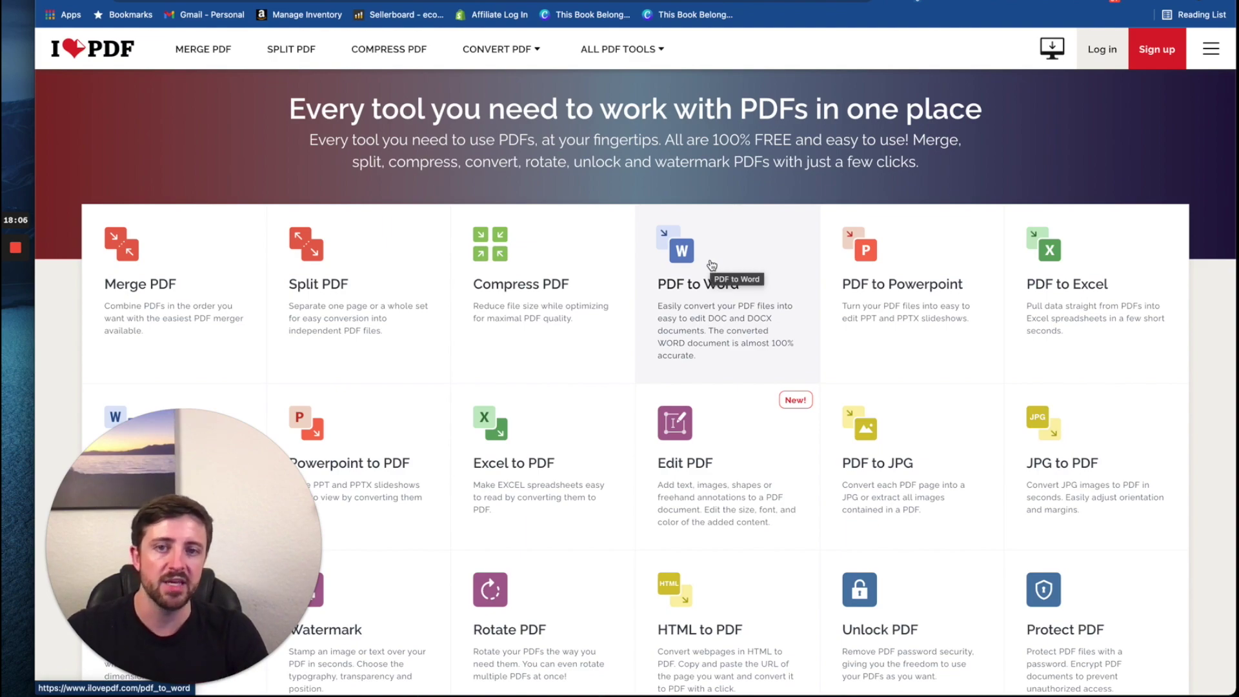
{"action": "mouse_move", "coordinate": [649, 50]}
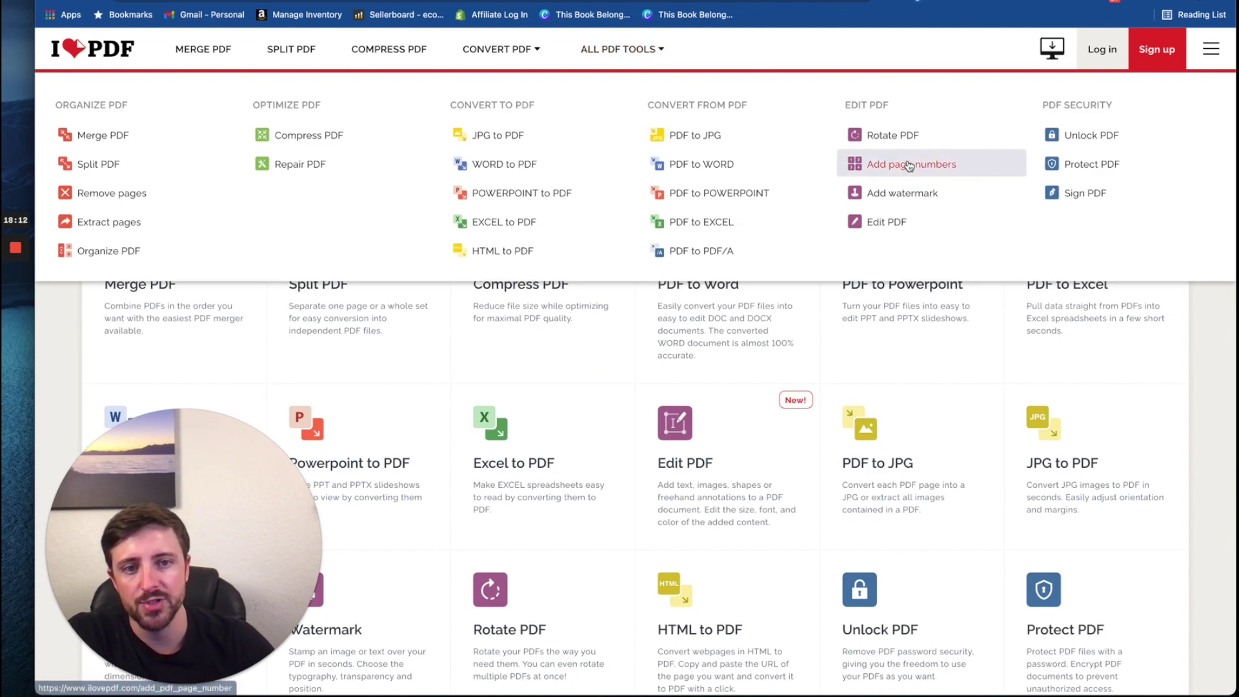
{"action": "left_click", "coordinate": [840, 178]}
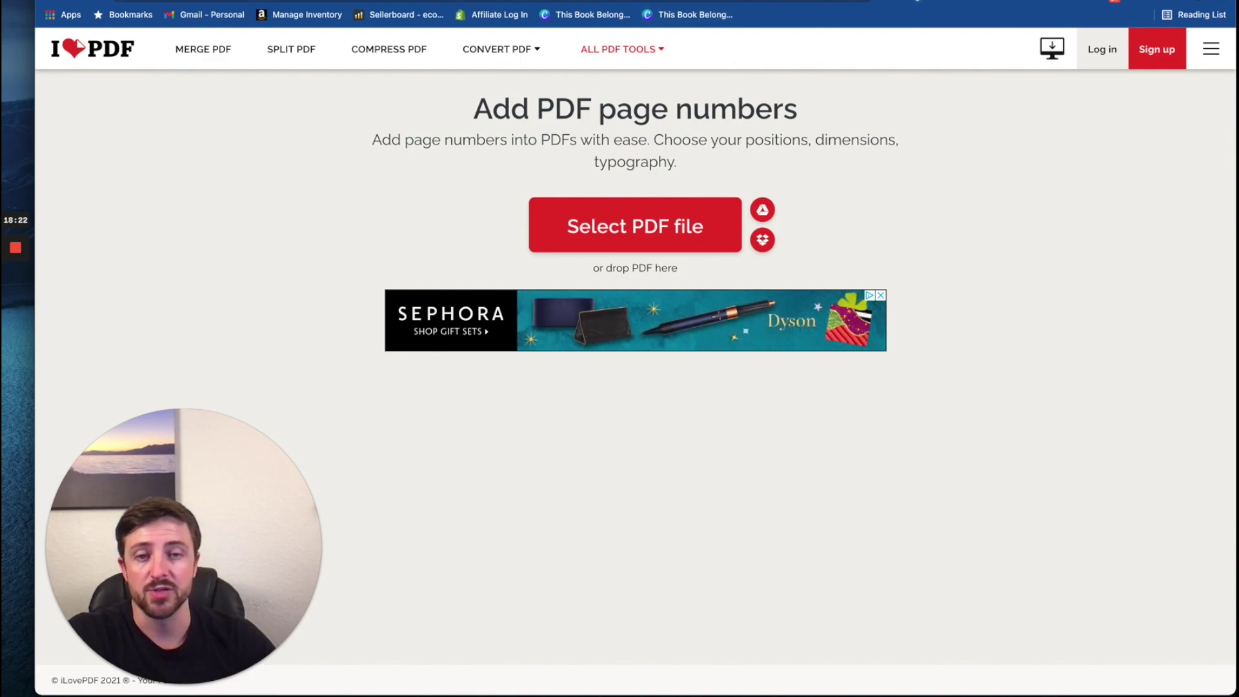
{"action": "left_click", "coordinate": [645, 2]}
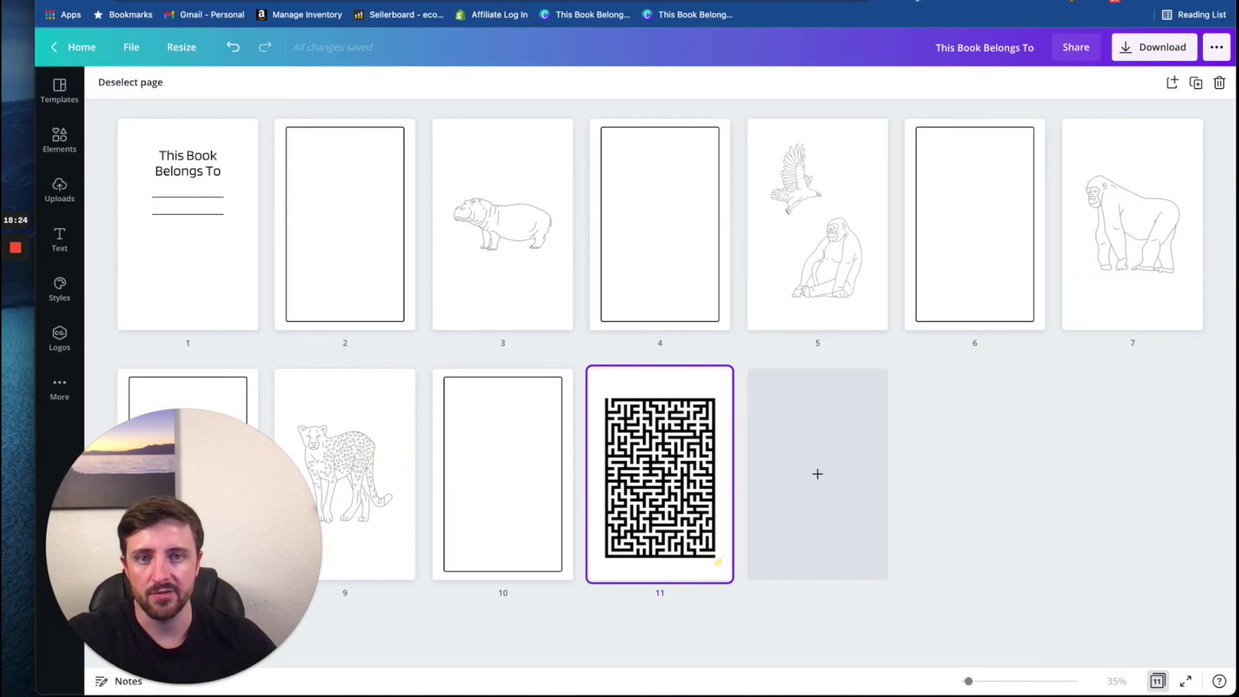